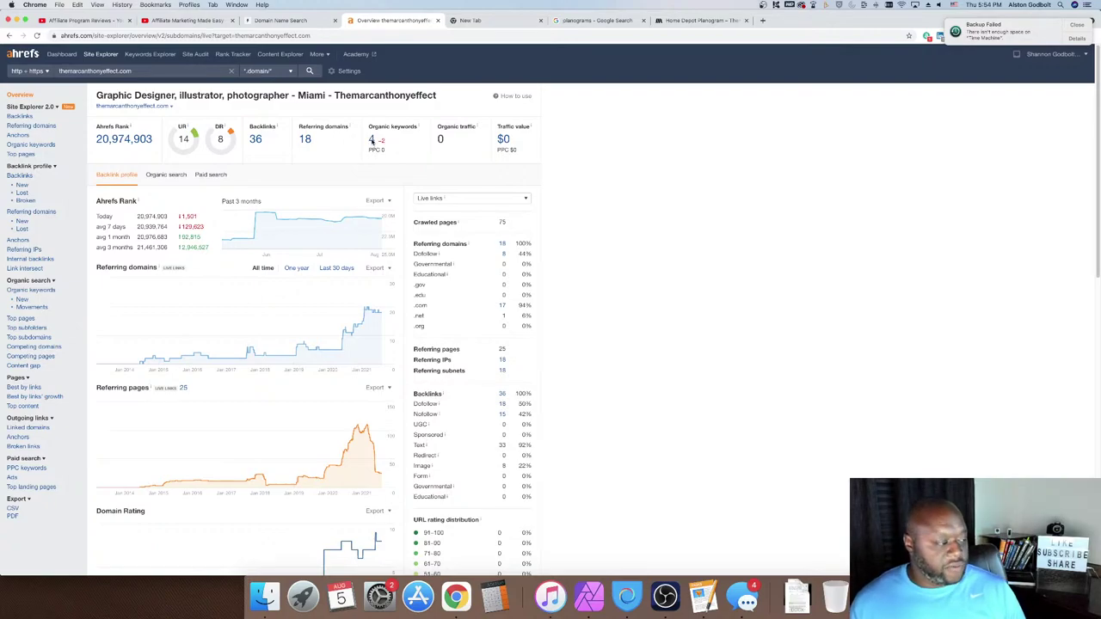
Examine the analysed site's organic keywords report and return to the Site Explorer start page
click(374, 141)
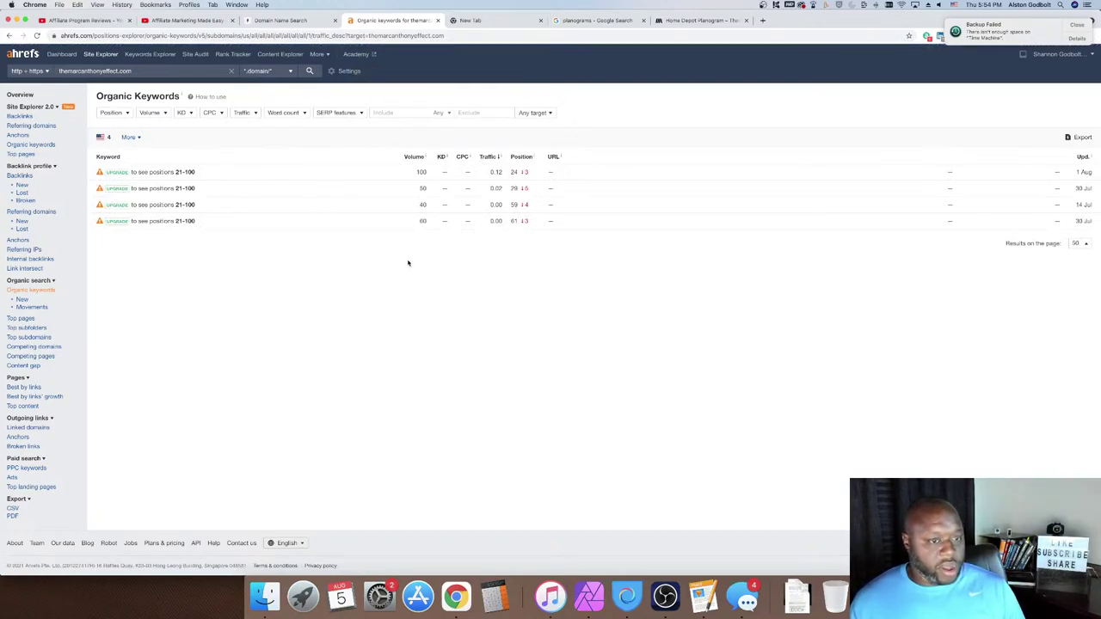
click(26, 96)
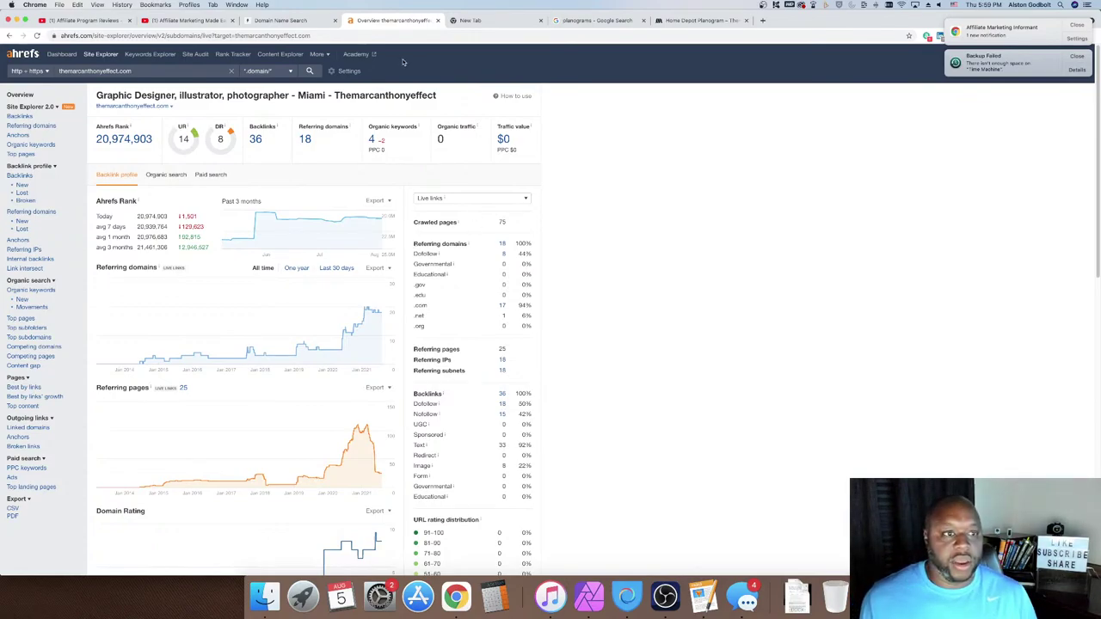
click(8, 35)
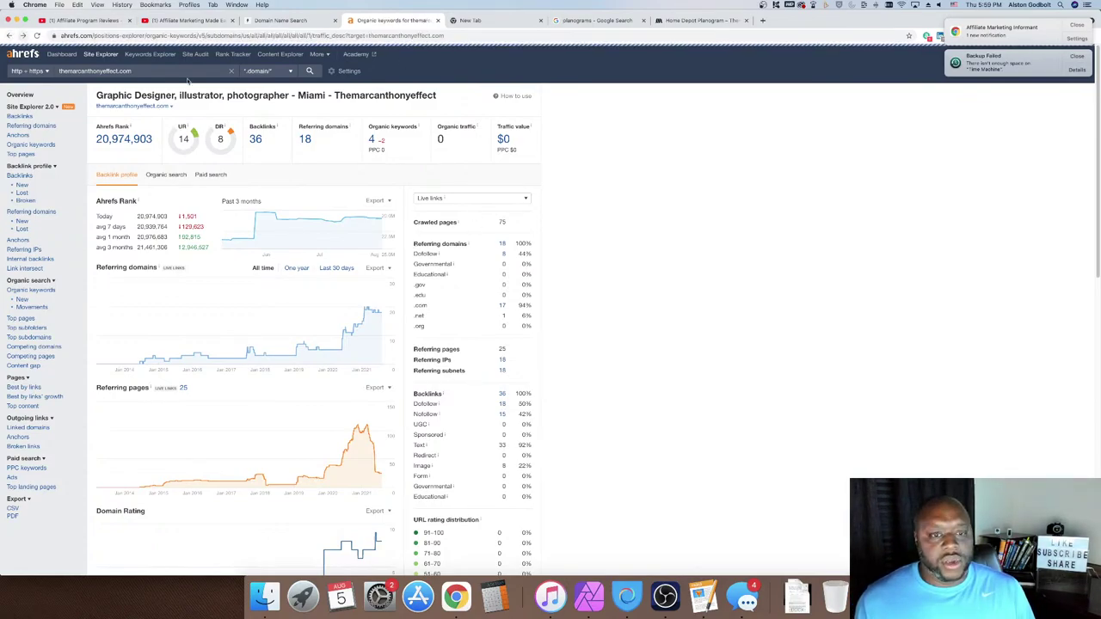
click(8, 36)
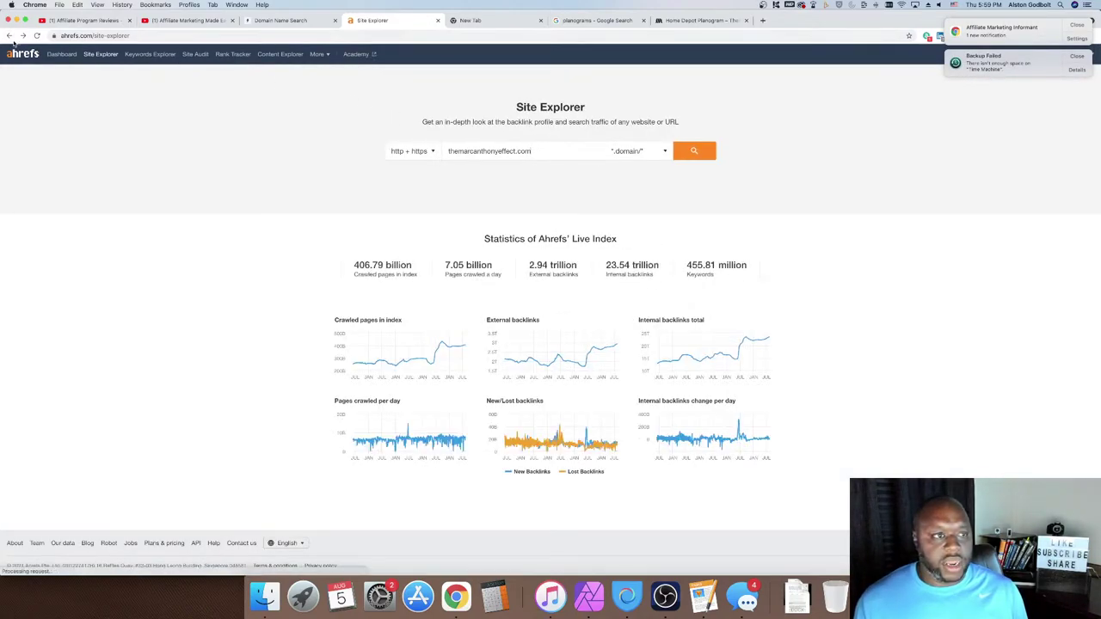
Open the keyword overview for planogram from the Keywords Explorer search history
click(149, 54)
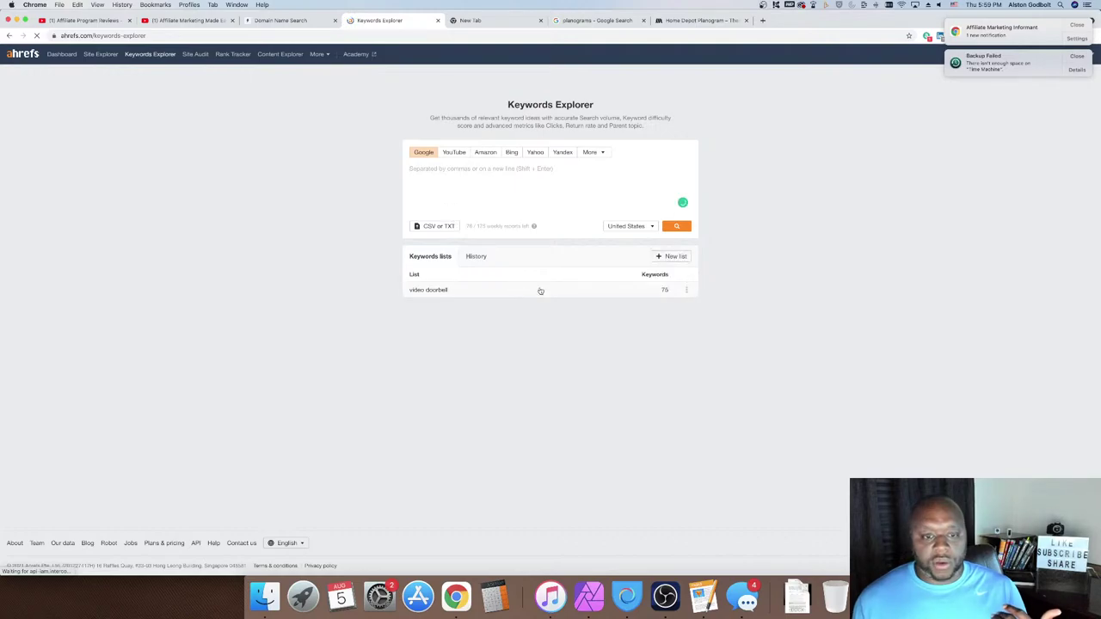
click(474, 256)
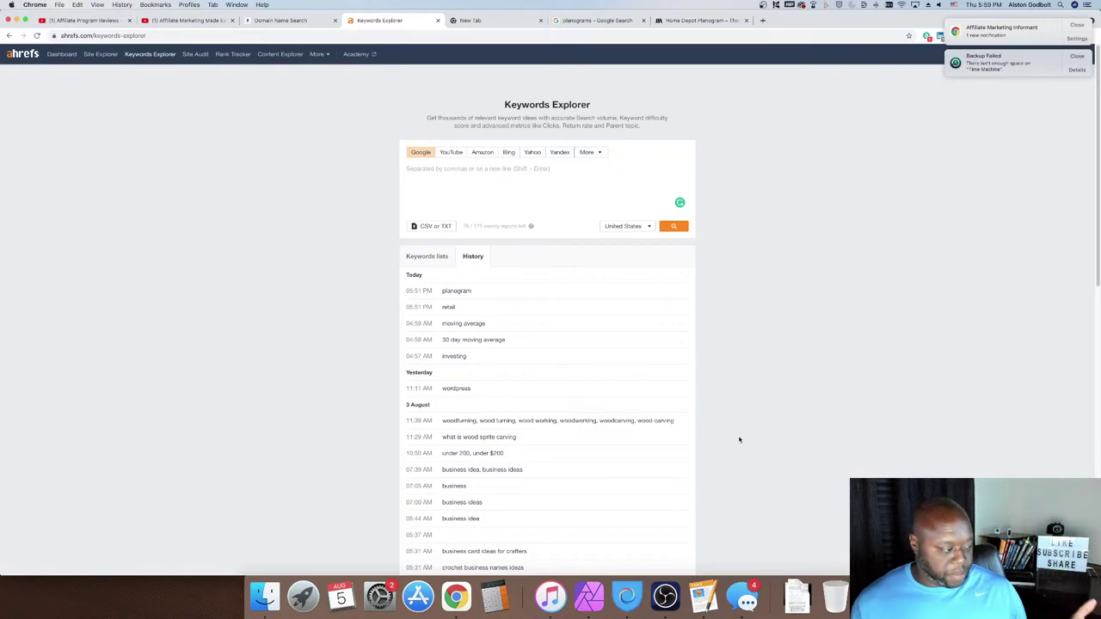
click(481, 294)
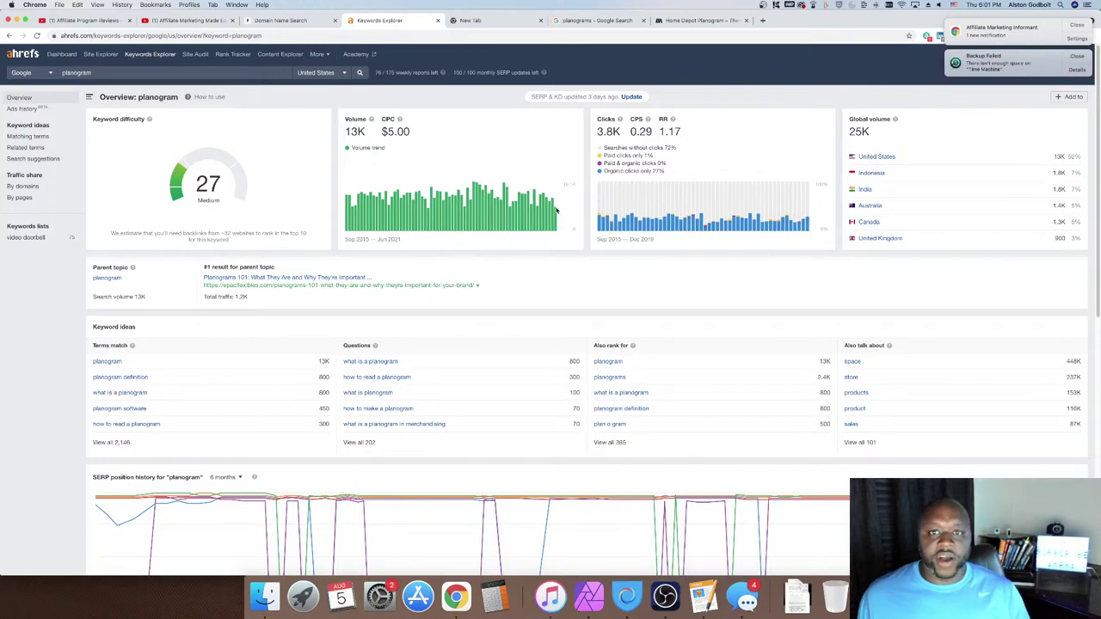
Examine the Home Depot Planogram project page down to its footer, and check the neighbouring Promotional flyers project
click(698, 19)
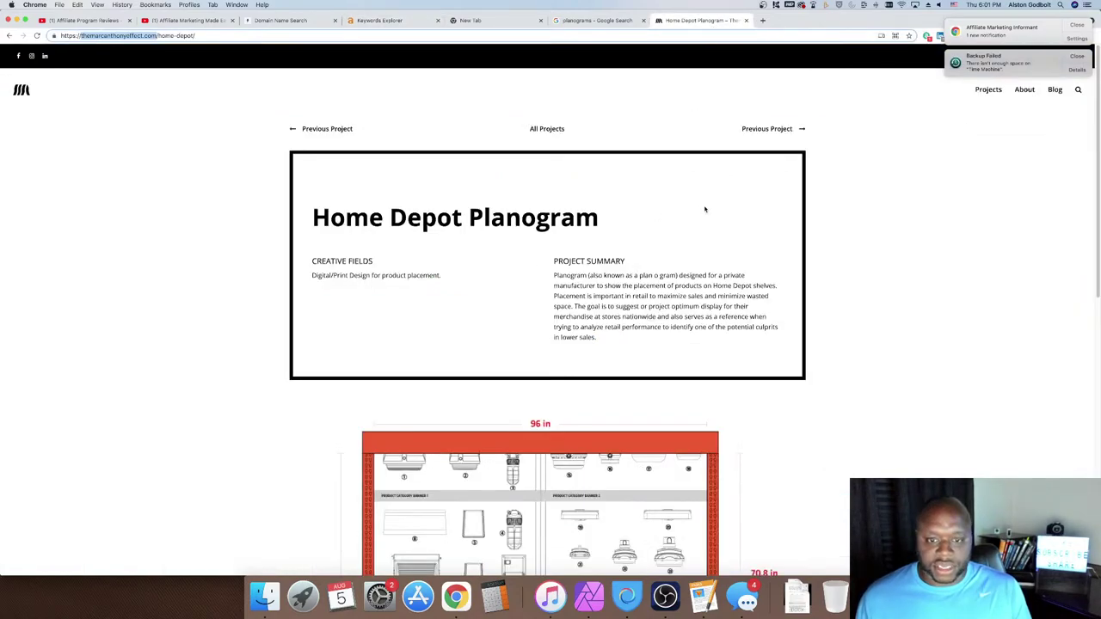
scroll(637, 411, down, 10)
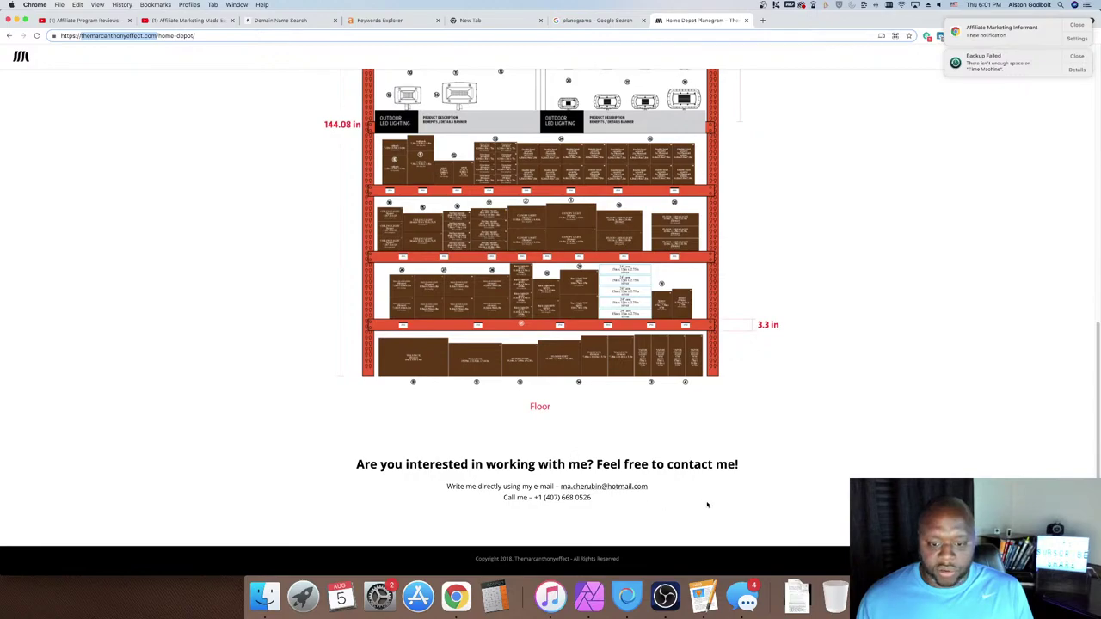
scroll(707, 505, up, 10)
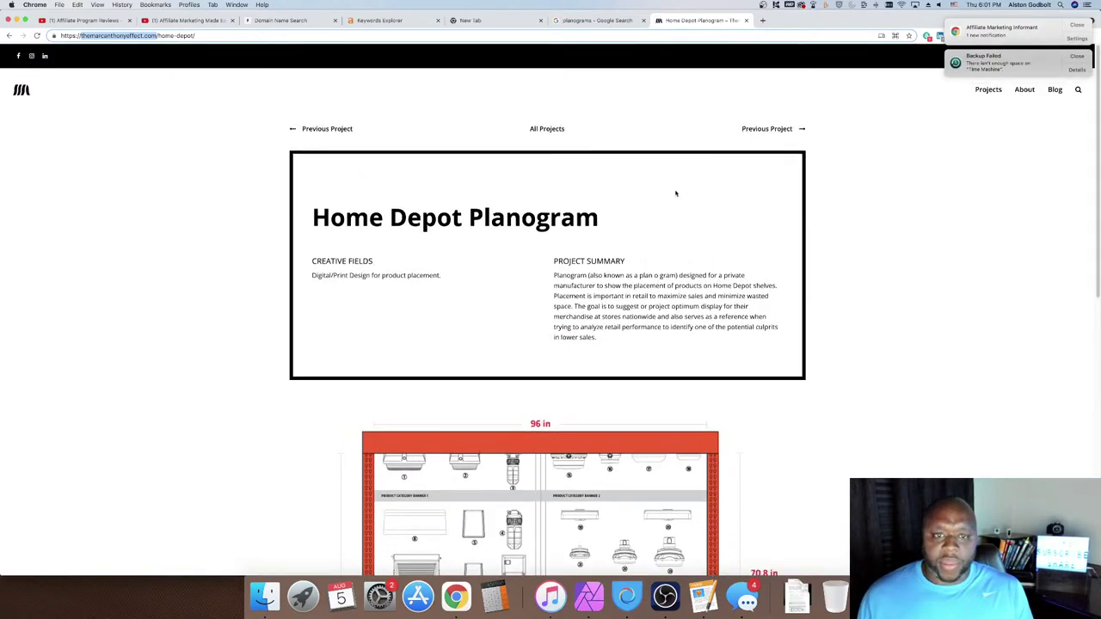
click(800, 131)
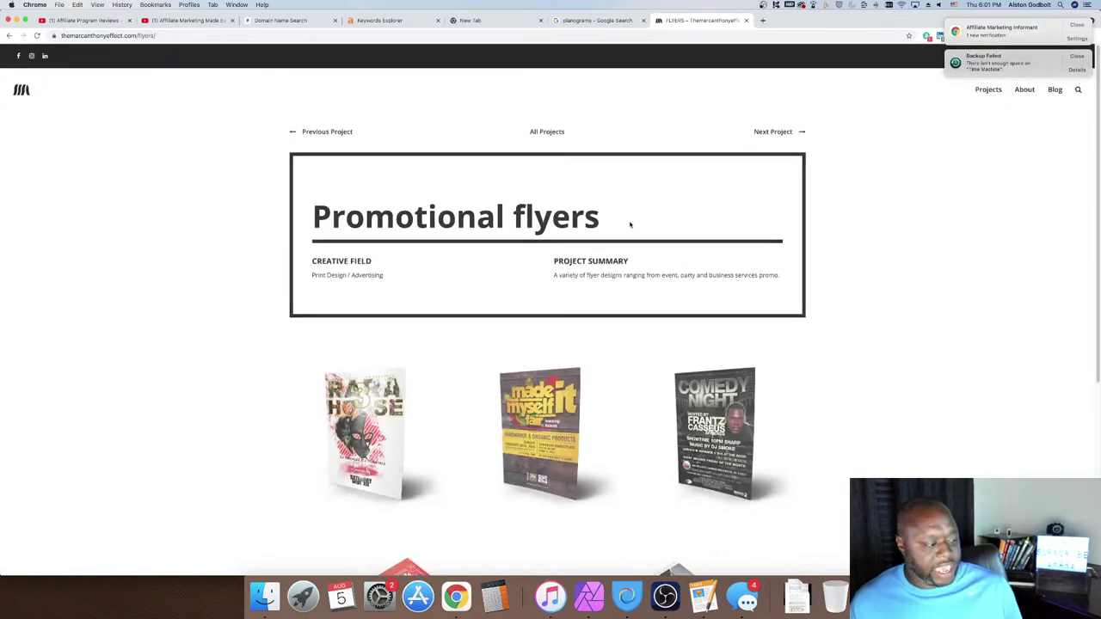
click(311, 130)
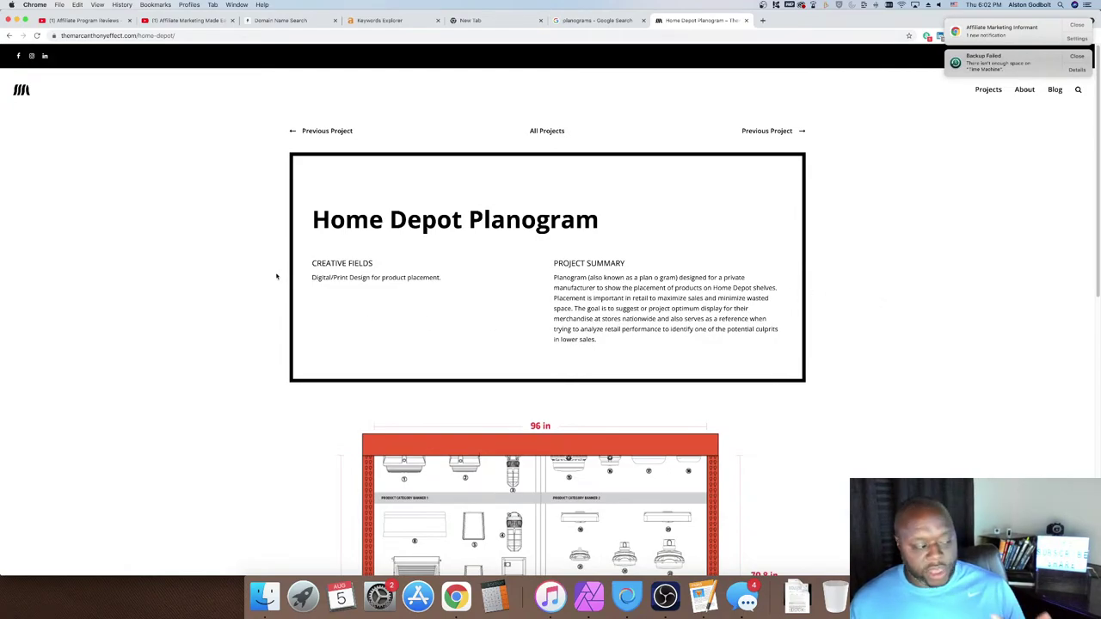
scroll(289, 282, down, 10)
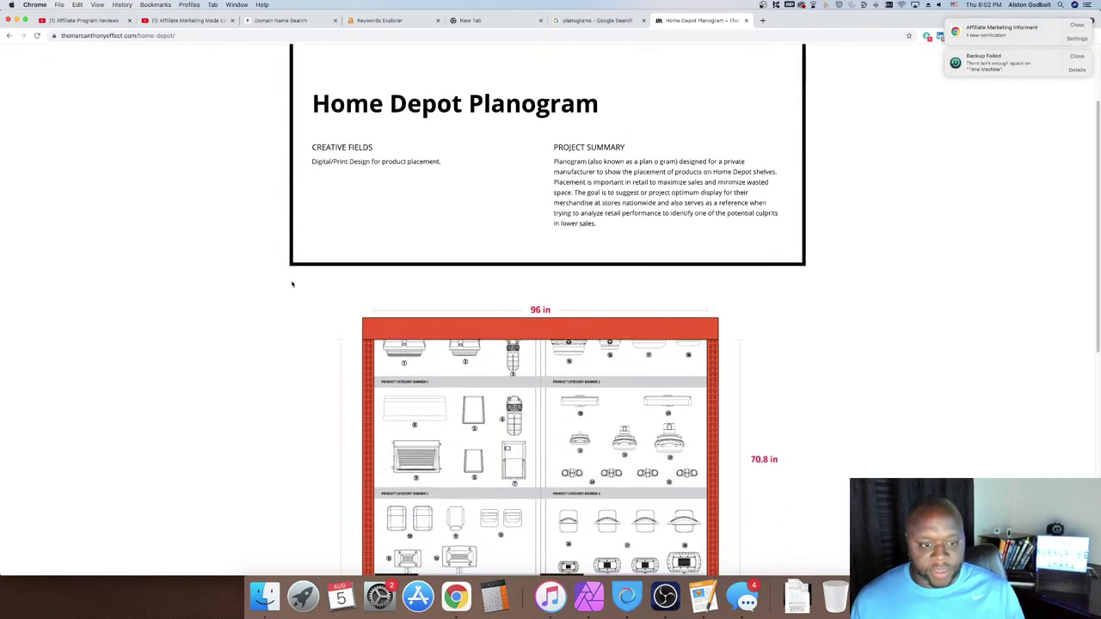
scroll(300, 286, down, 2)
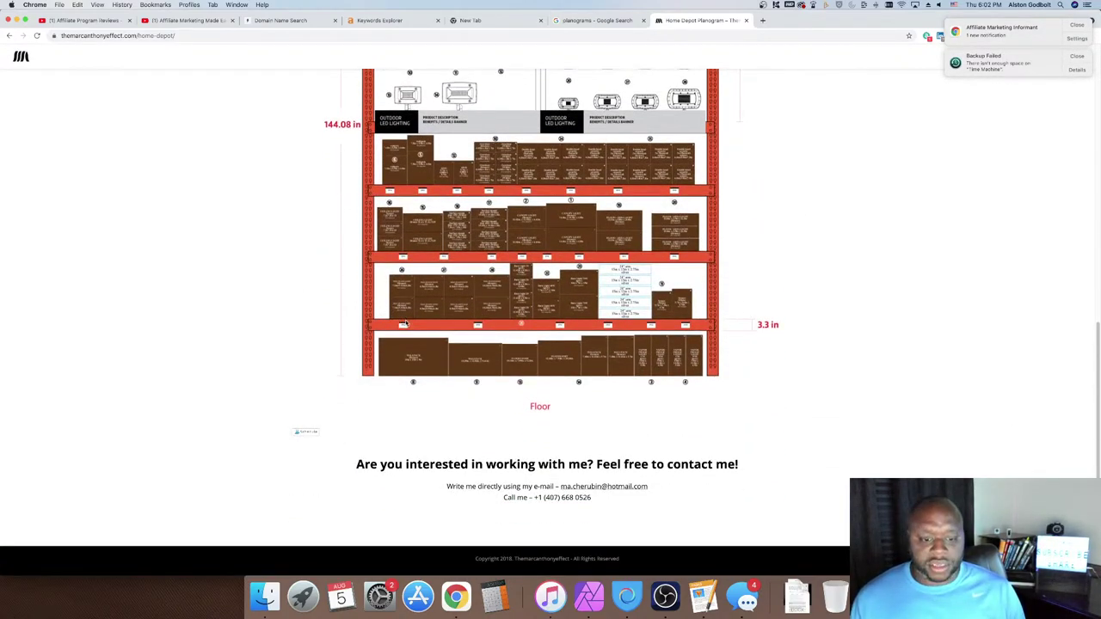
scroll(406, 323, up, 12)
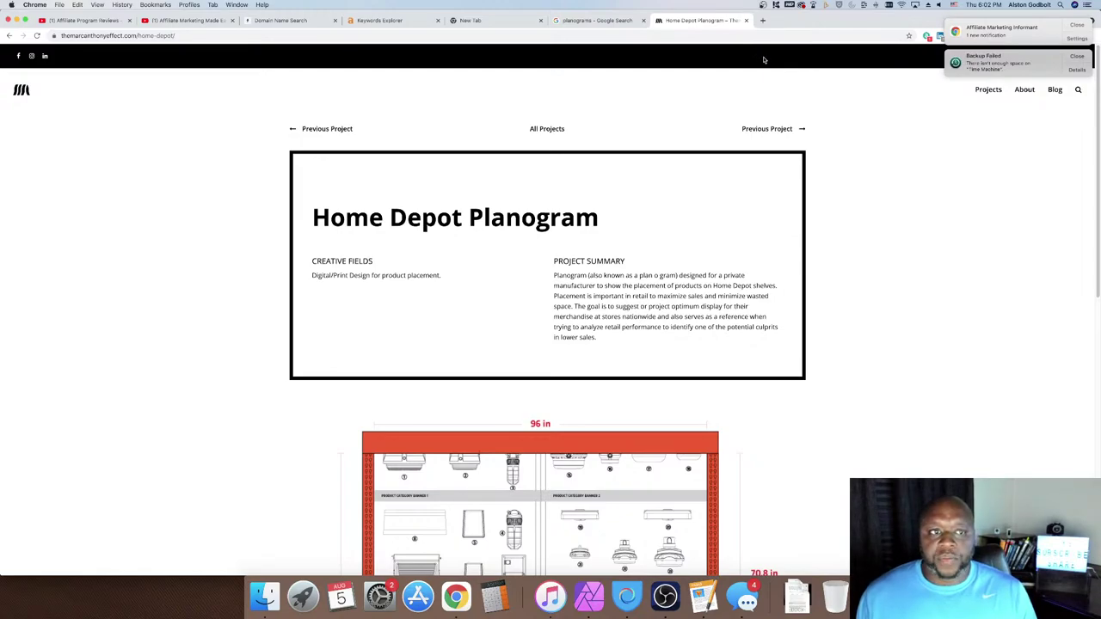
Search Instant Domain Search for the name retail and dismiss the two system notifications
click(309, 22)
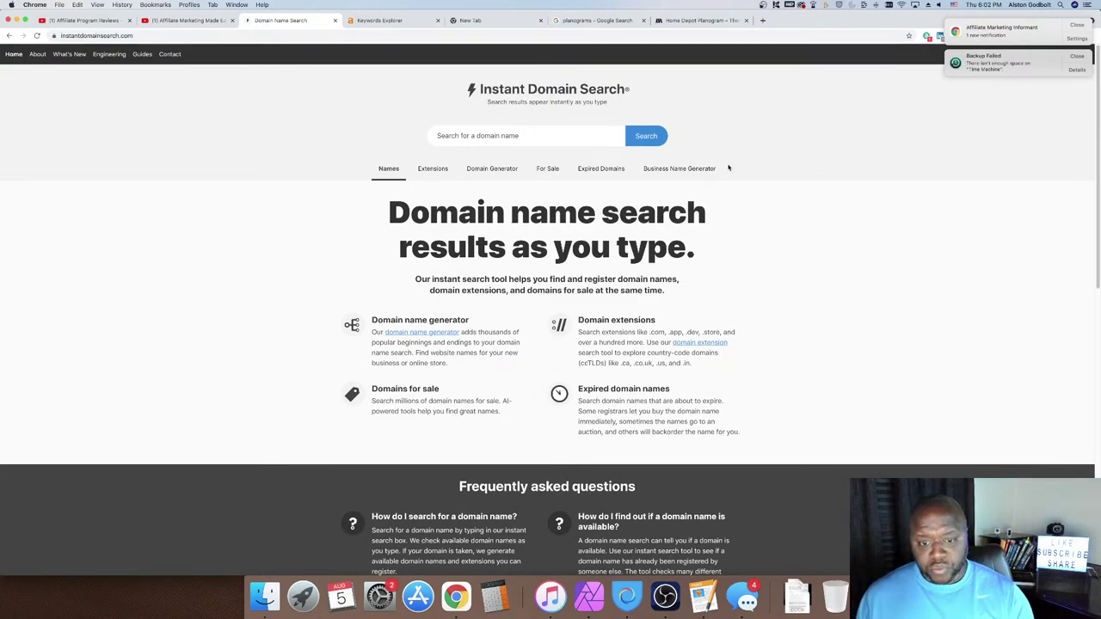
click(565, 140)
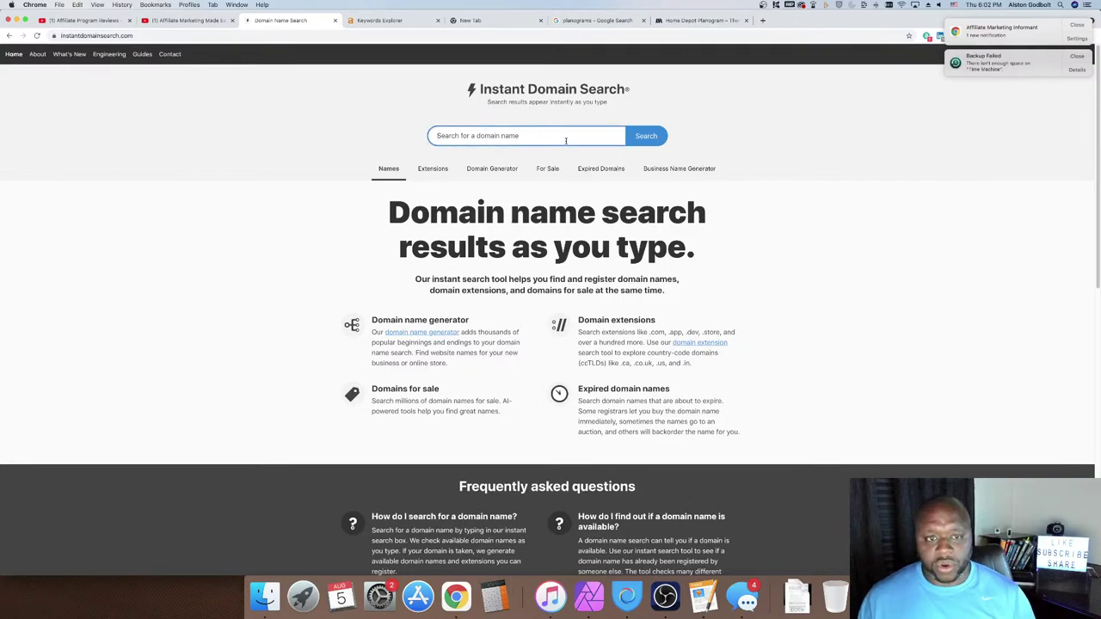
text(retail)
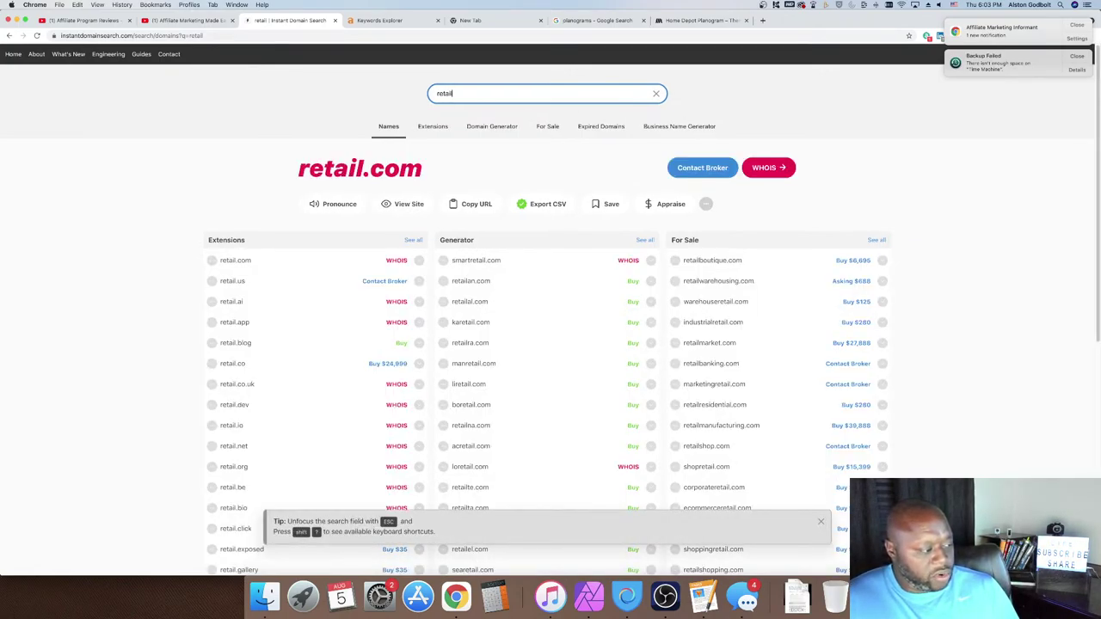
click(1075, 25)
click(1076, 25)
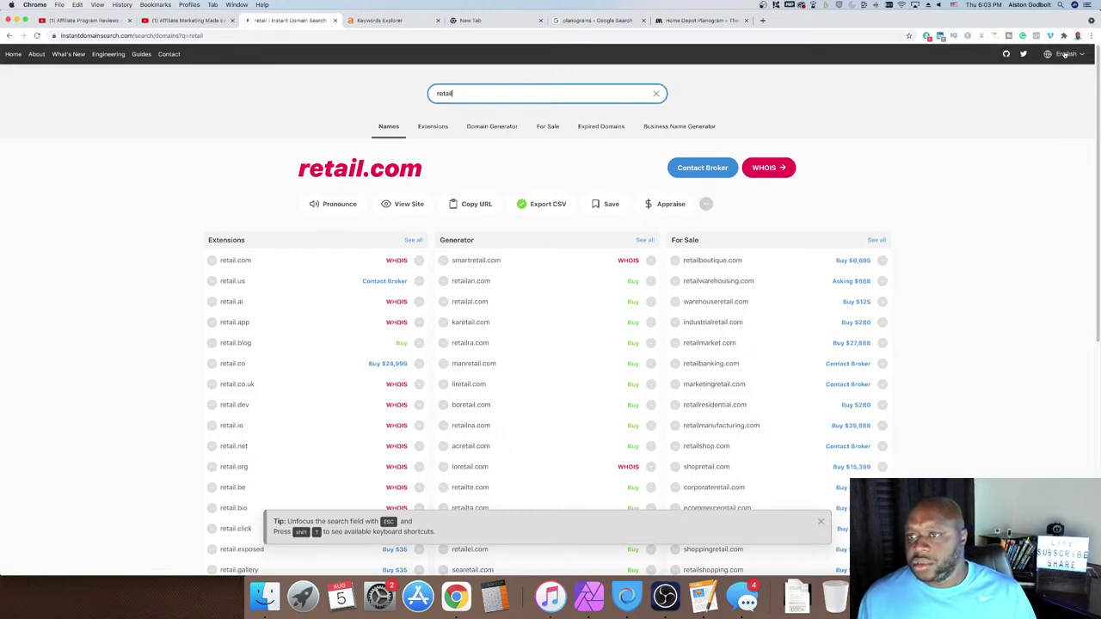
Look through the retail domain results across the extensions, generator and for-sale lists
right_click(995, 136)
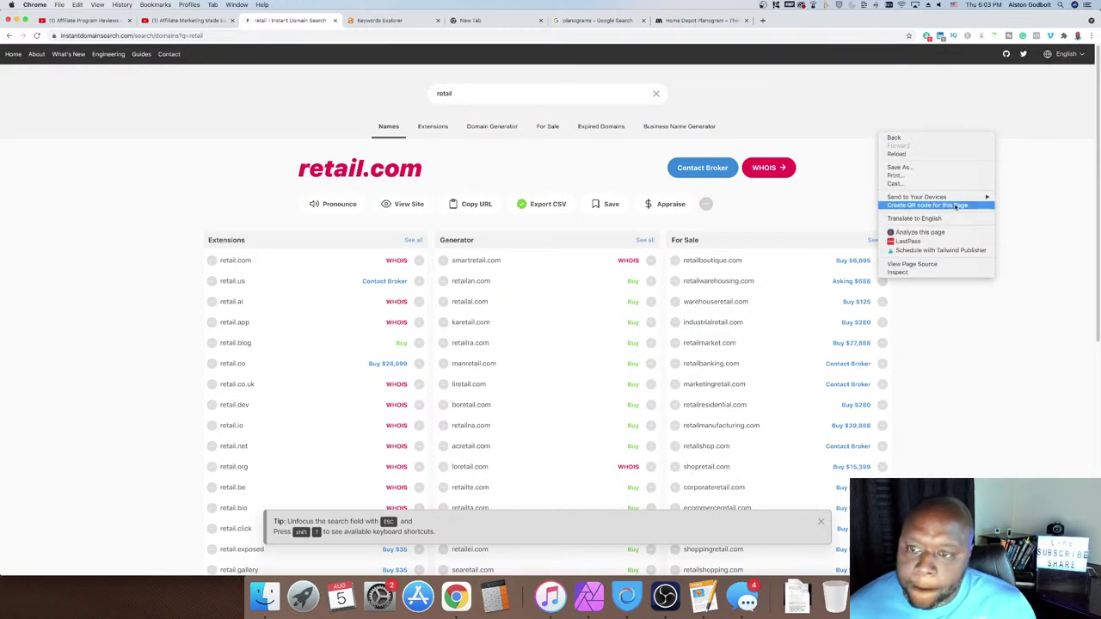
click(1036, 283)
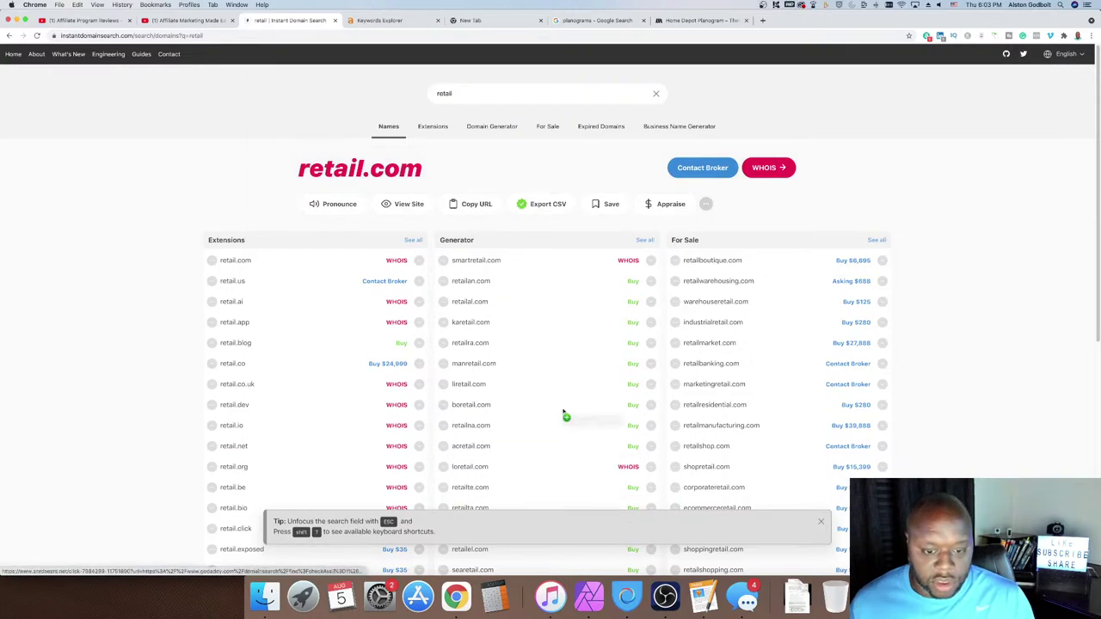
scroll(563, 414, down, 5)
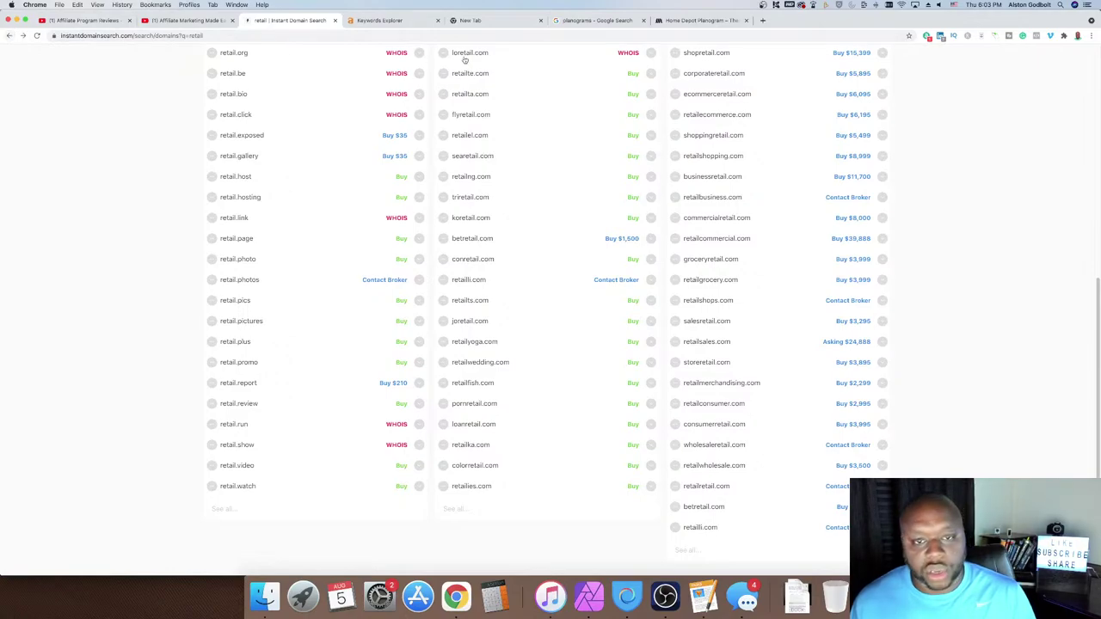
scroll(464, 60, up, 6)
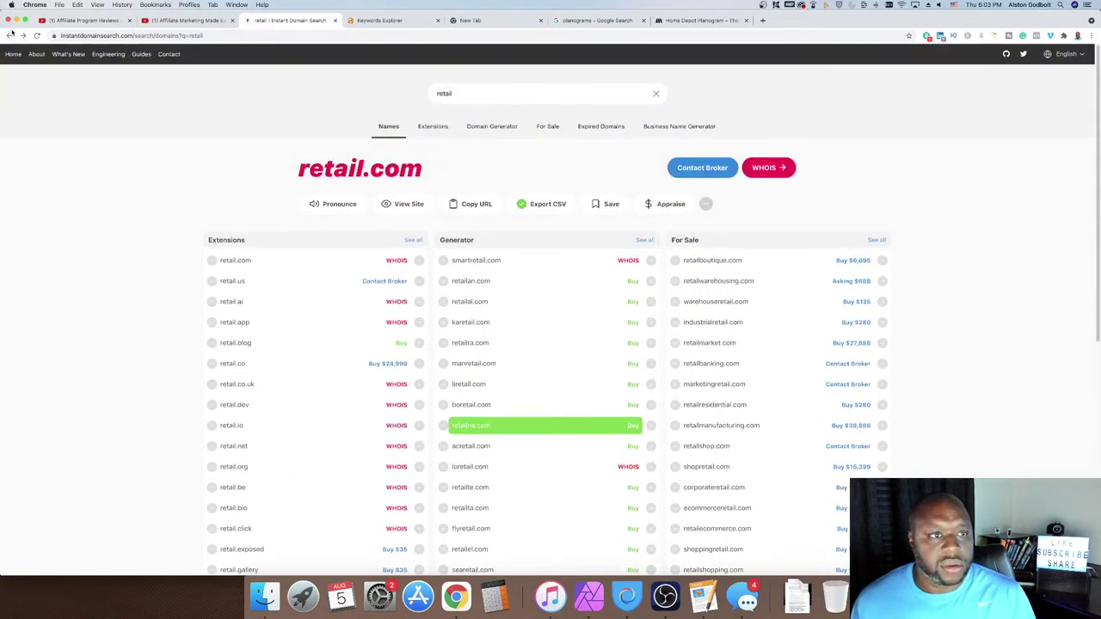
Examine the project summary text on the Home Depot Planogram page by highlighting it, and clear the selection
click(698, 20)
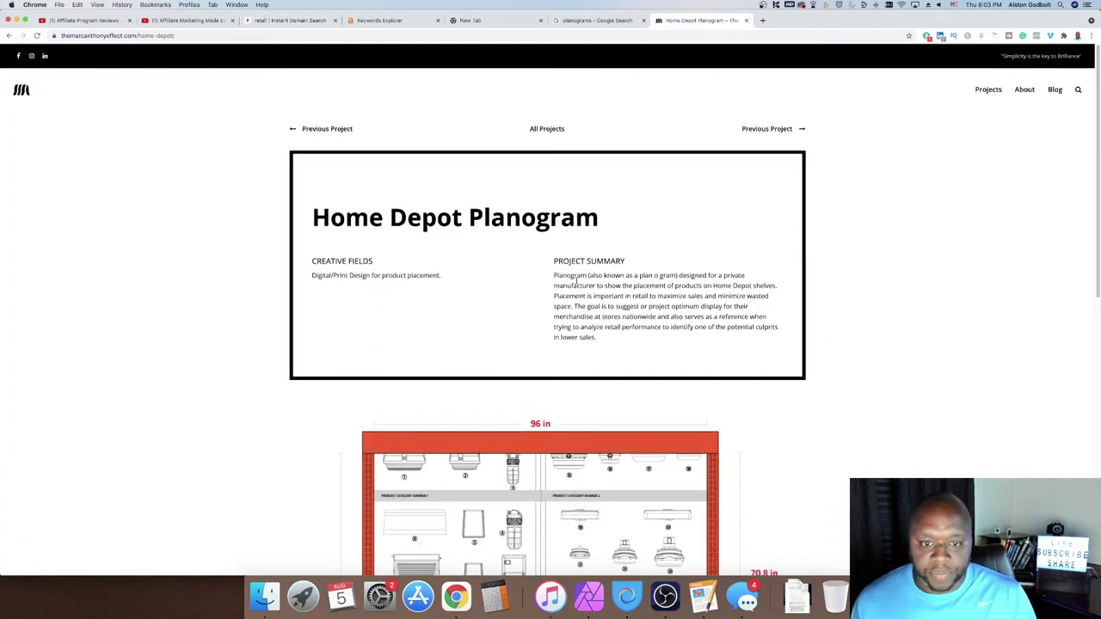
drag(559, 261, 651, 317)
right_click(651, 301)
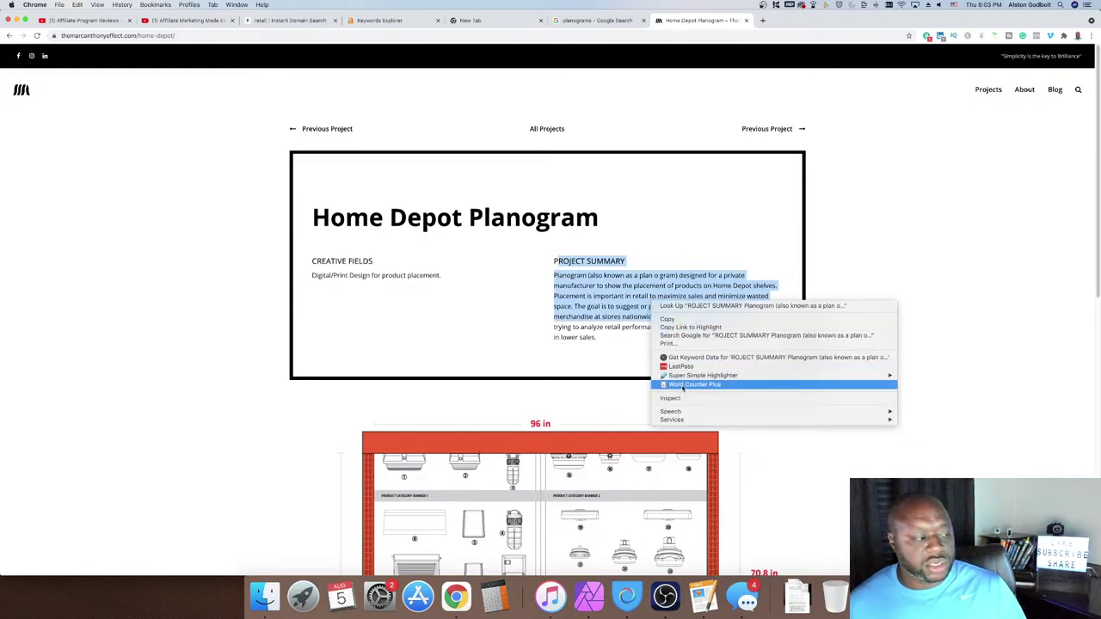
click(913, 223)
click(905, 253)
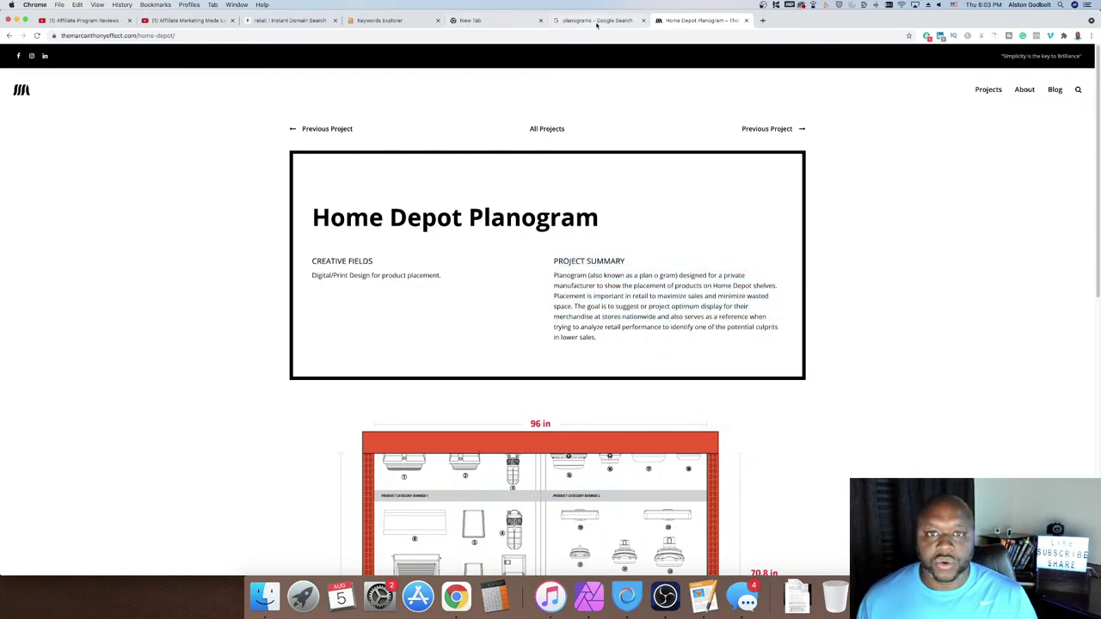
Extend the Instant Domain Search query to retailbusiness and put learn in front of it to check learnretailbusiness
click(288, 20)
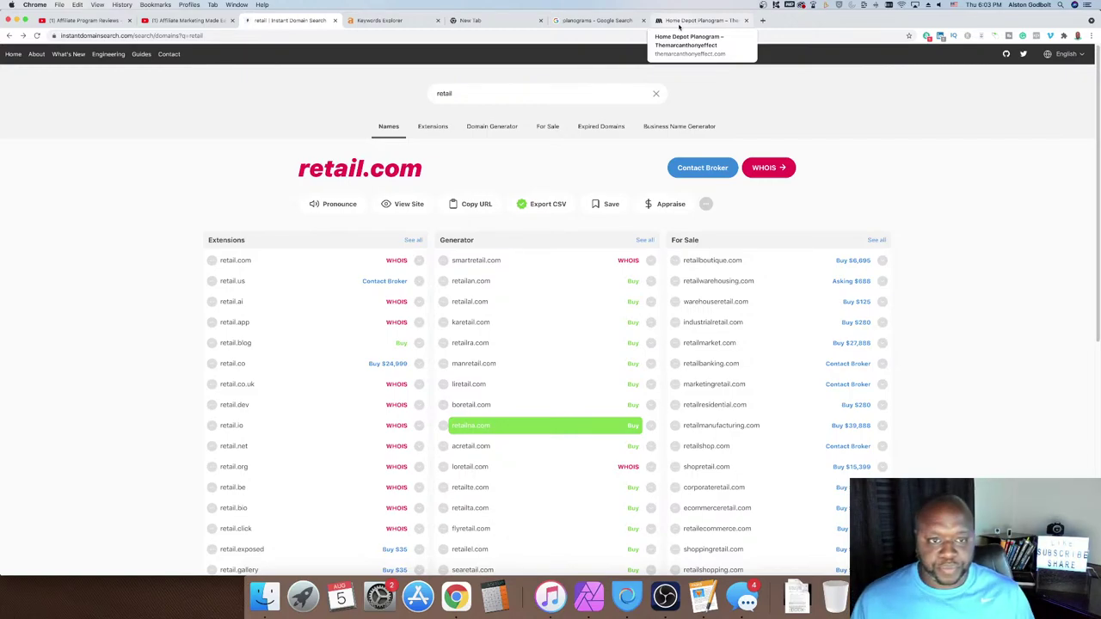
click(487, 93)
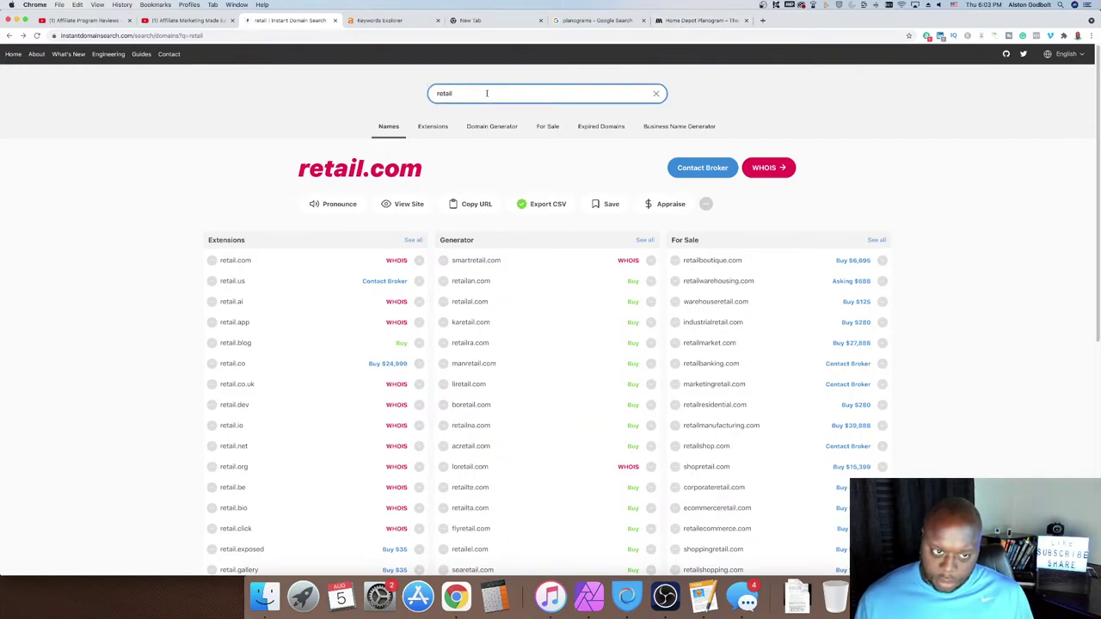
double_click(487, 93)
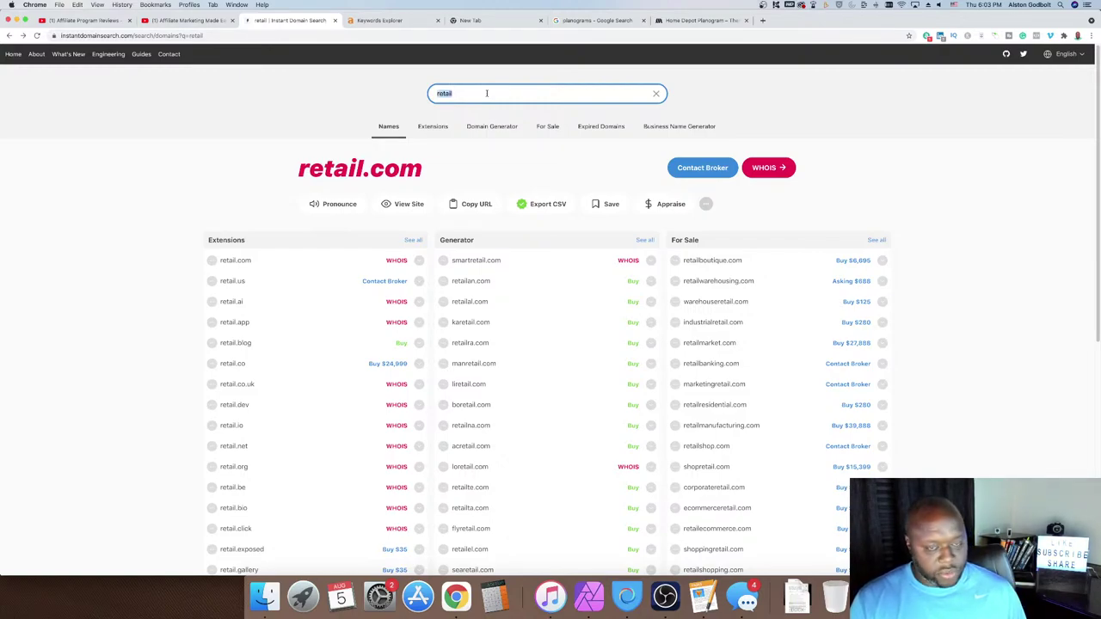
key(Right)
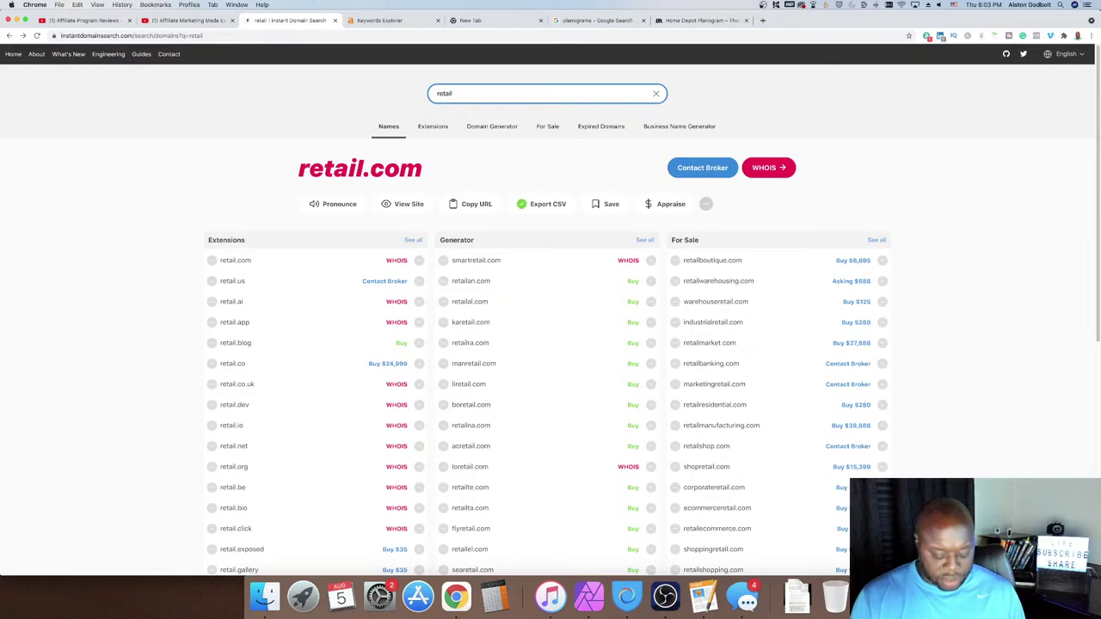
text(business)
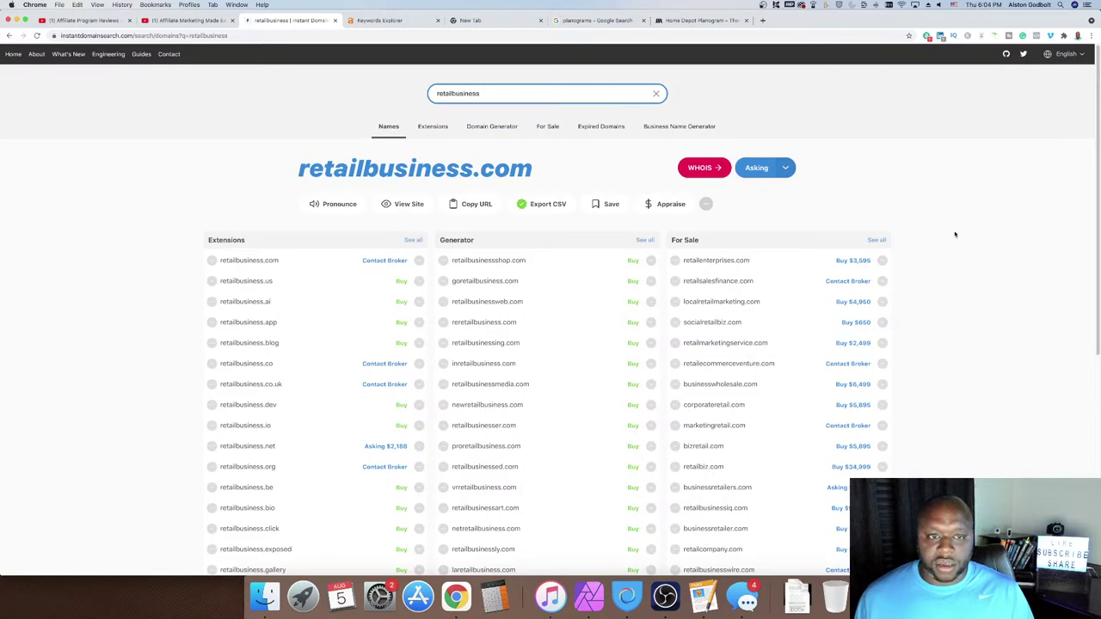
click(434, 94)
text(learn)
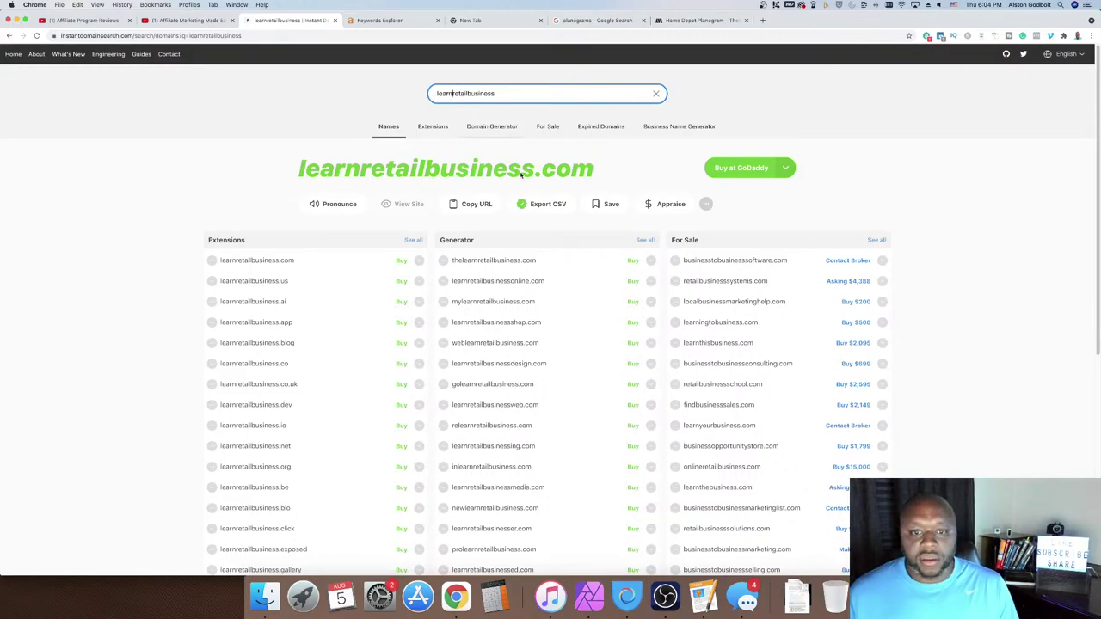
Open the GoDaddy appraisal of learnretailbusiness.com in a new tab, review it, and return to Instant Domain Search
right_click(683, 208)
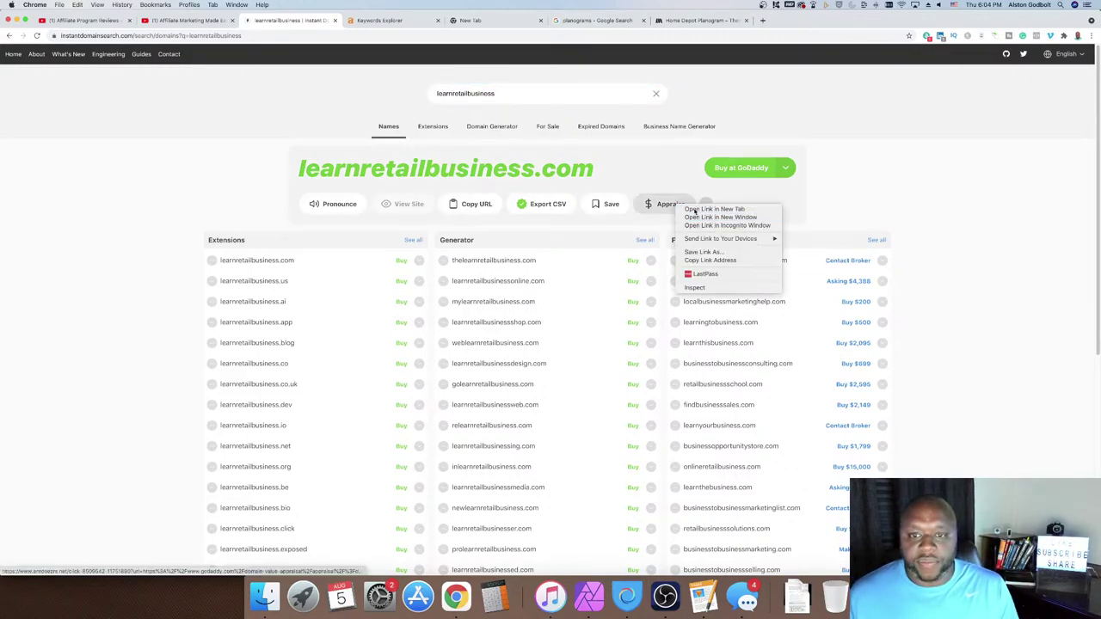
click(692, 209)
click(401, 19)
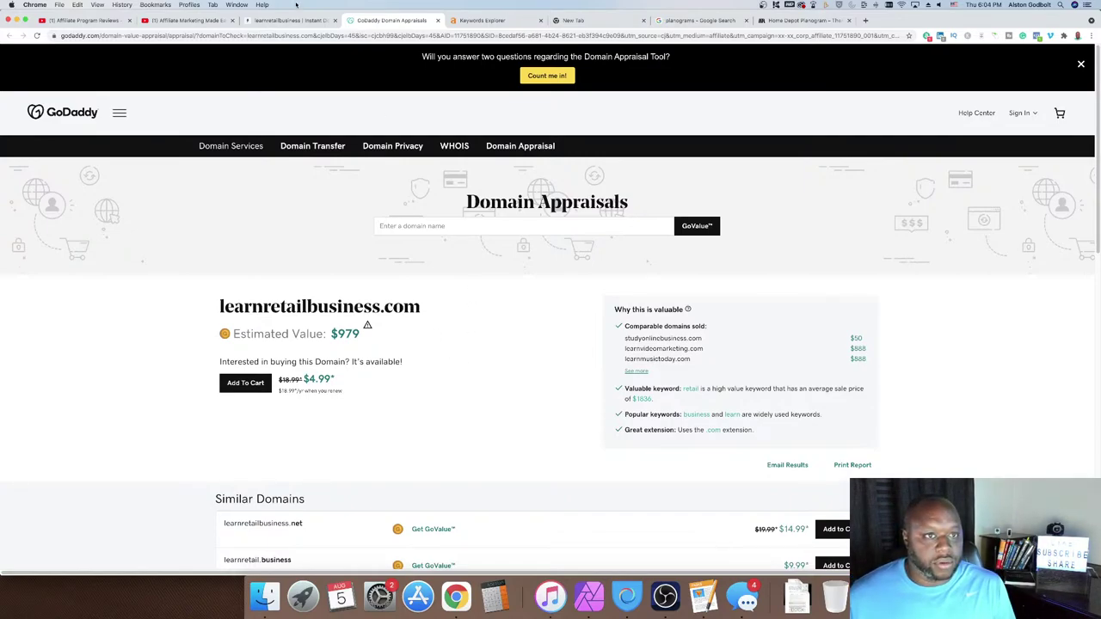
click(282, 21)
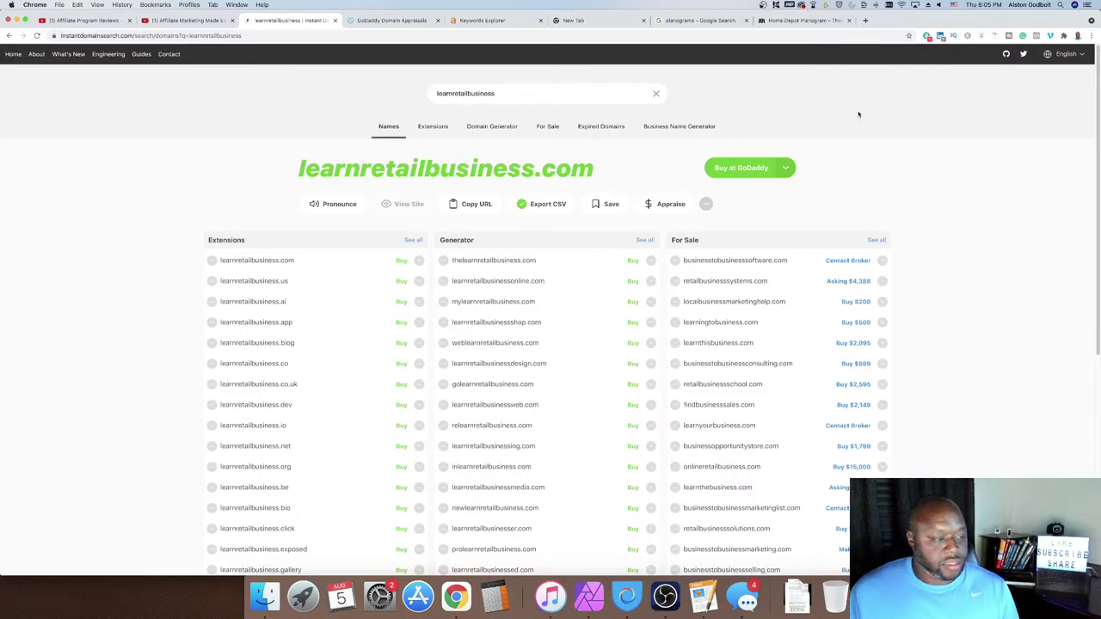
Highlight the learnretailbusiness.com result and refresh the domain search to recheck its availability
click(865, 20)
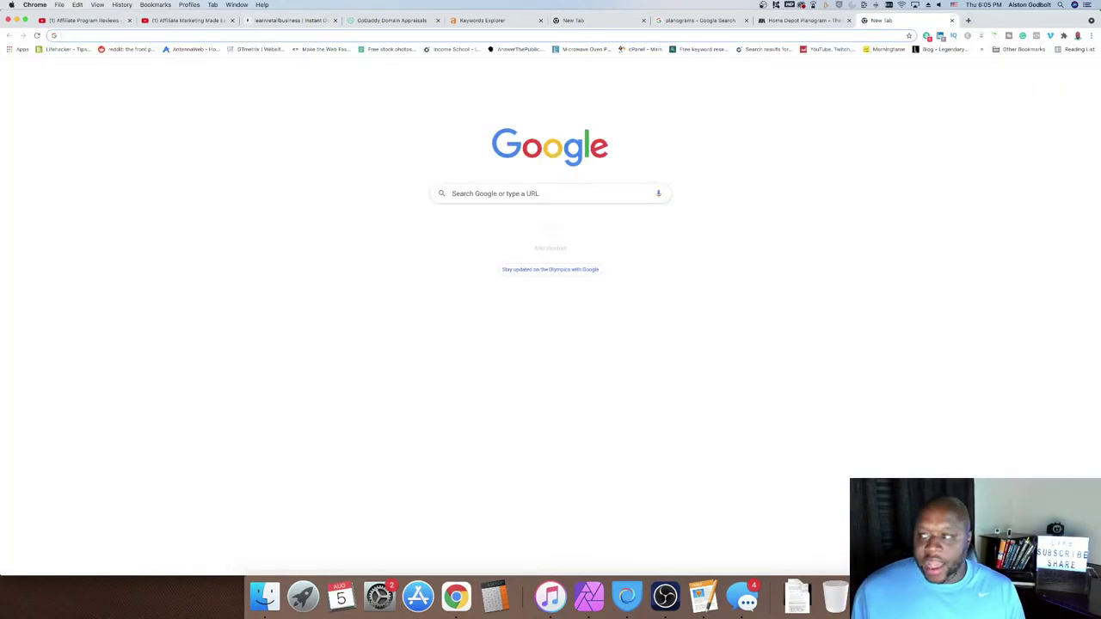
key(super+w)
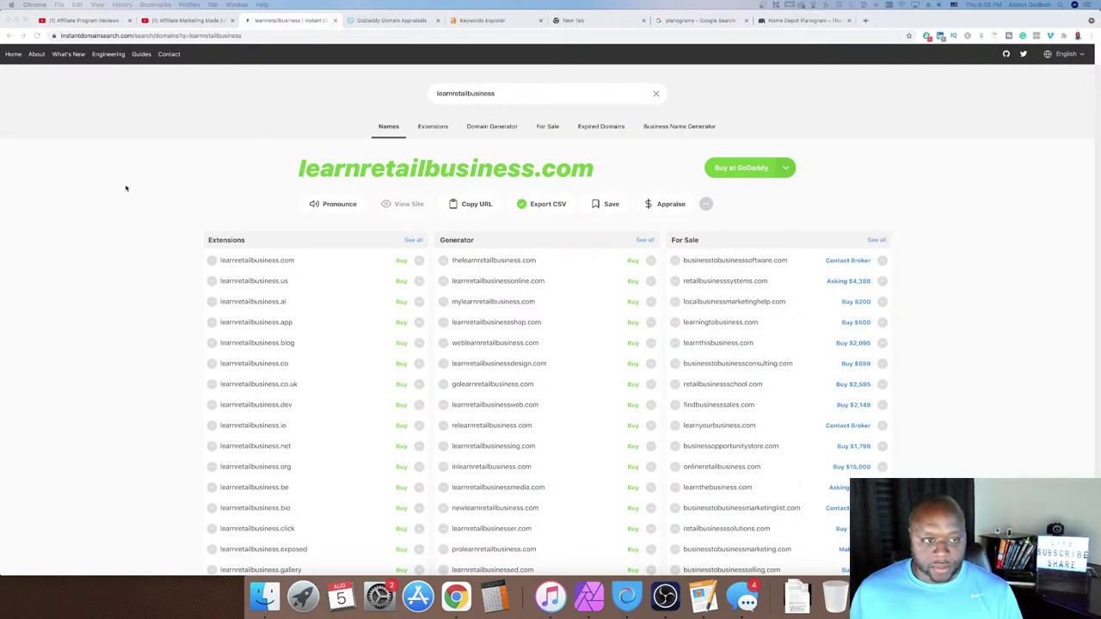
drag(291, 169, 589, 173)
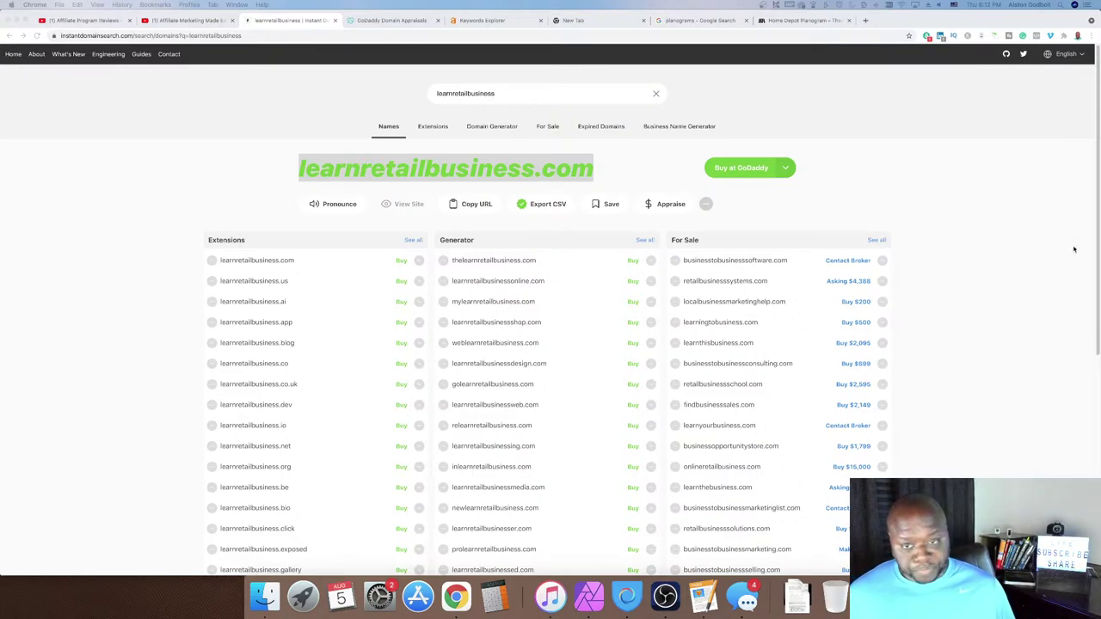
click(72, 283)
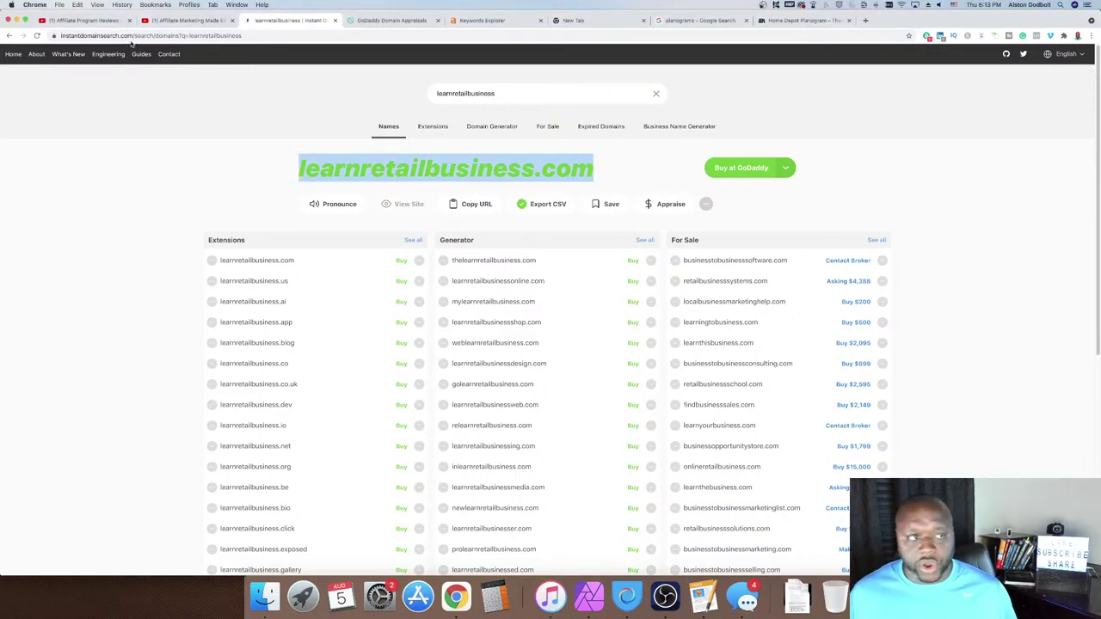
click(37, 35)
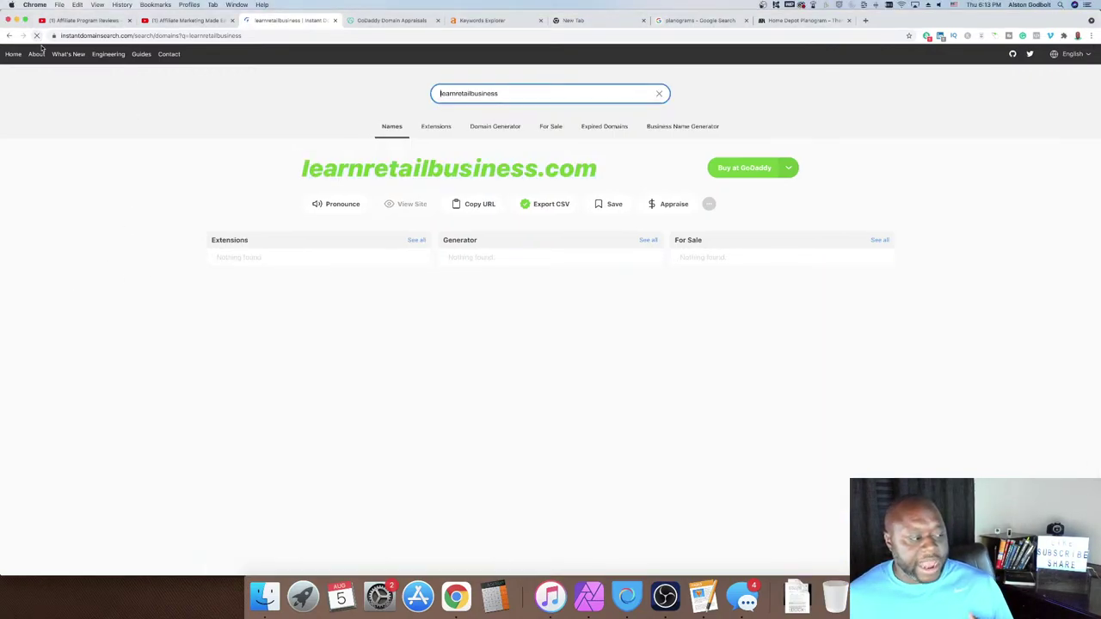
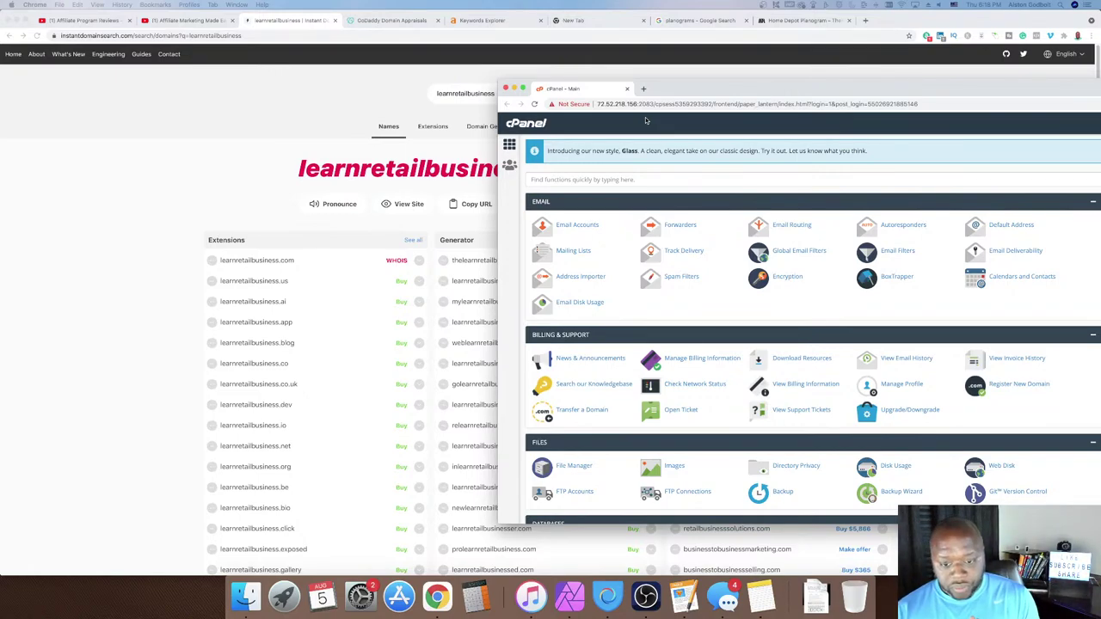
Switch to cPanel, look through its tools, and open the form for creating a new domain
scroll(761, 304, down, 10)
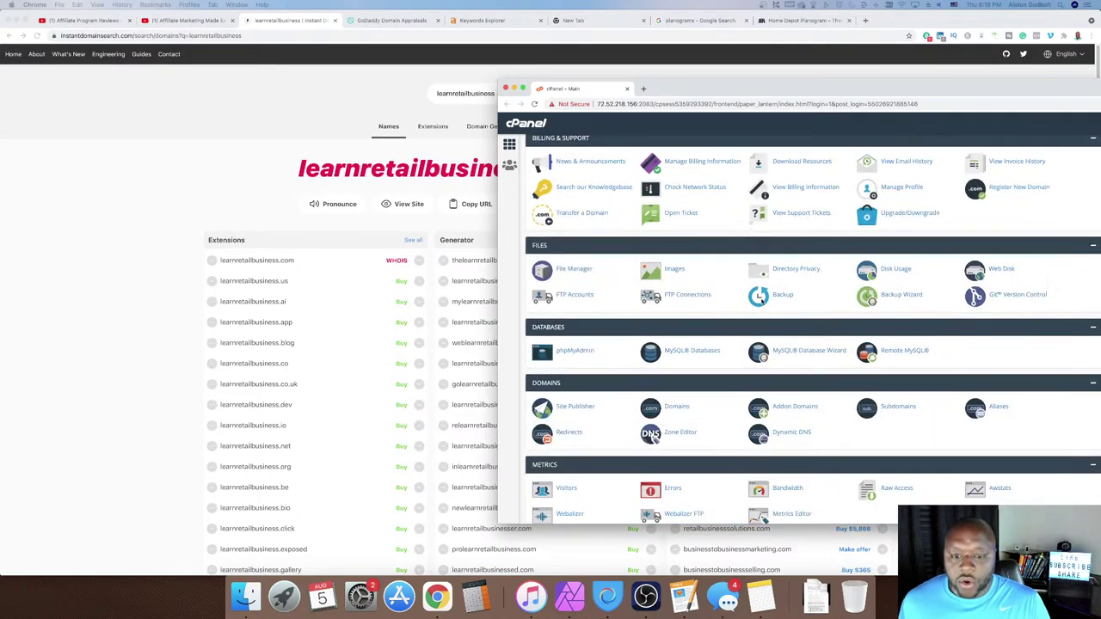
scroll(761, 303, down, 5)
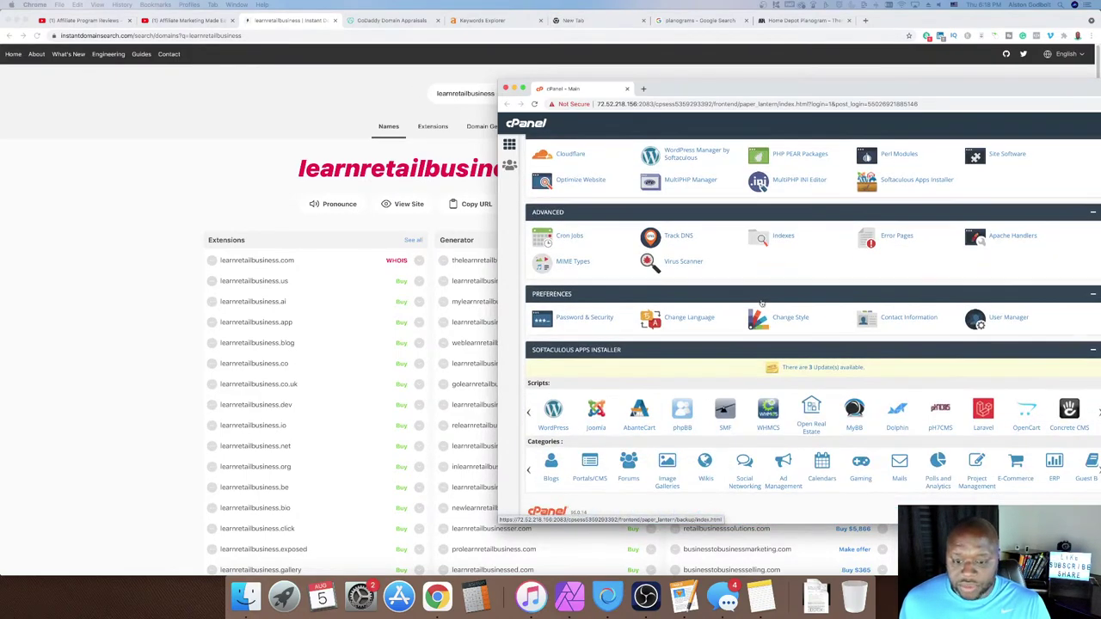
scroll(761, 304, up, 12)
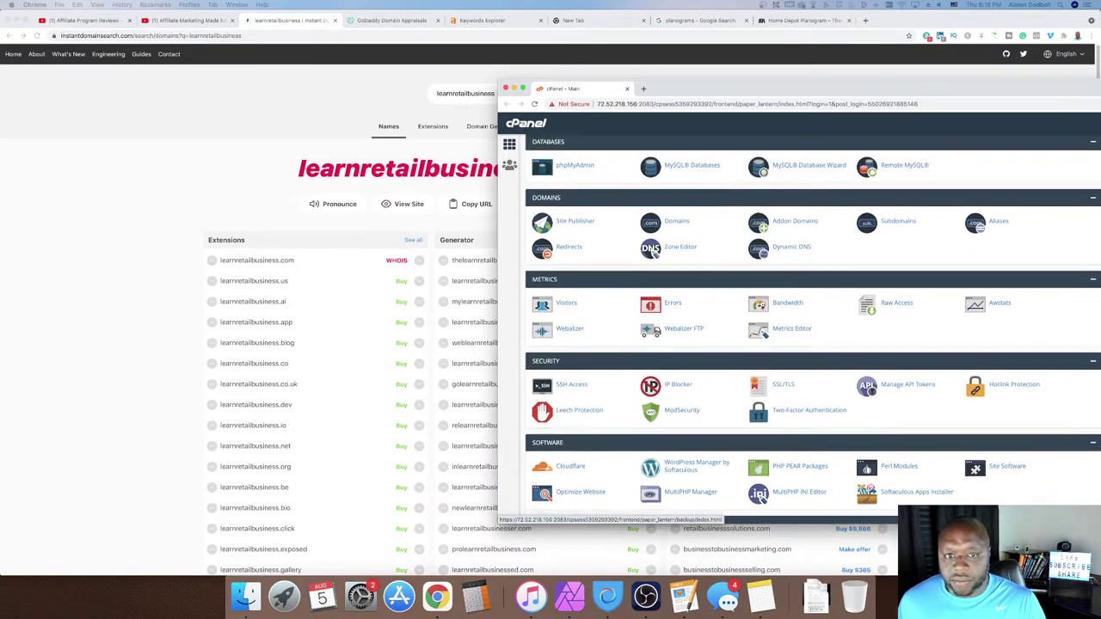
scroll(761, 304, up, 5)
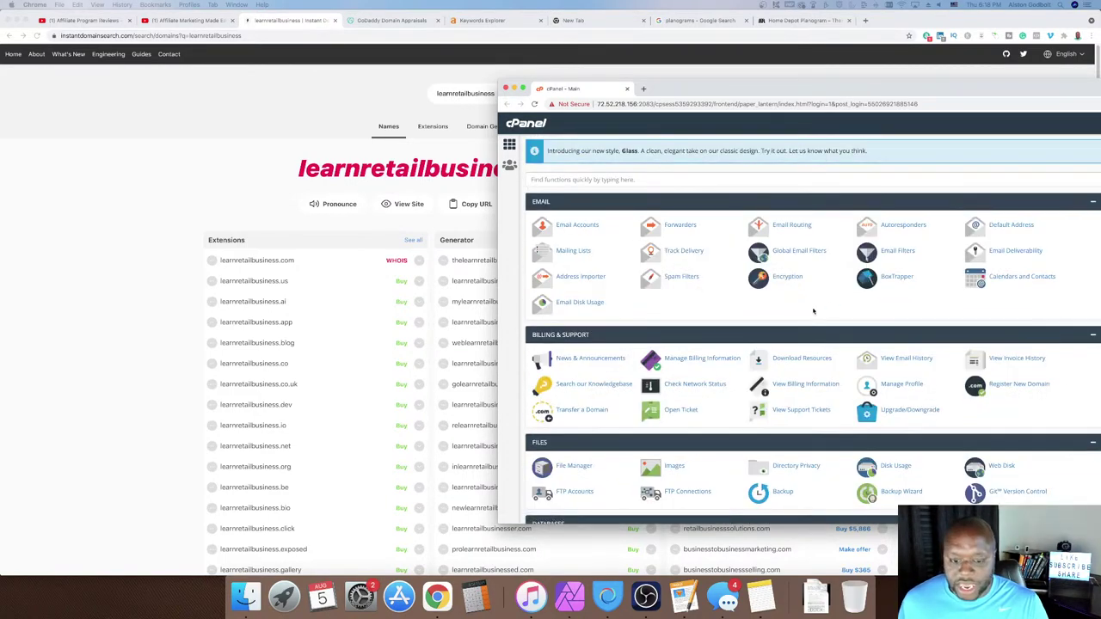
scroll(813, 311, down, 1)
scroll(813, 312, down, 5)
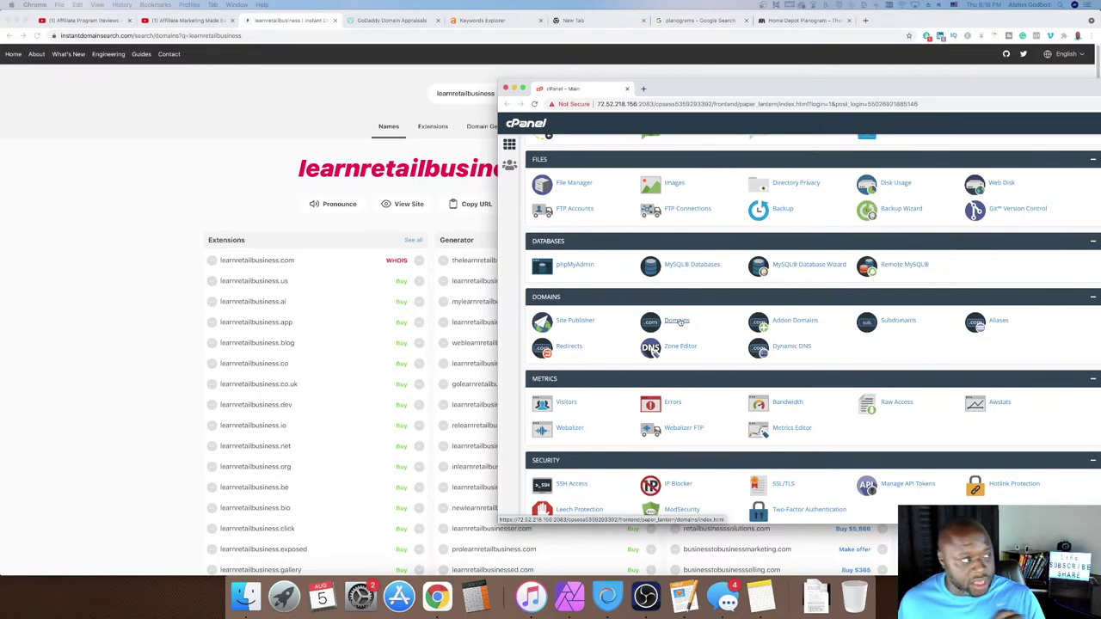
key(super+w)
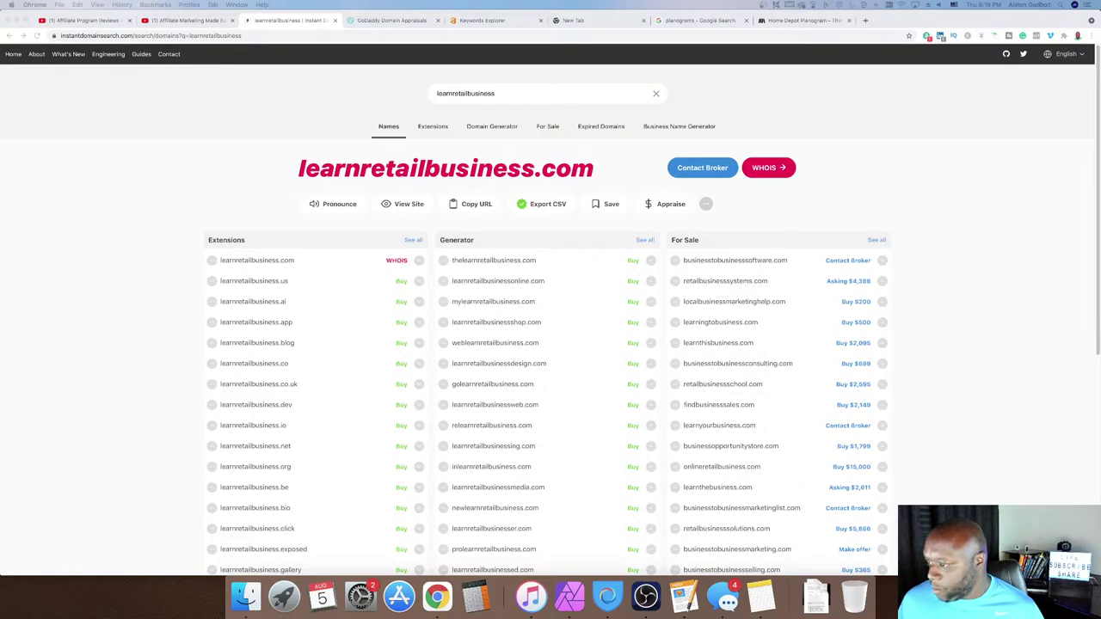
drag(1100, 88, 504, 40)
double_click(503, 41)
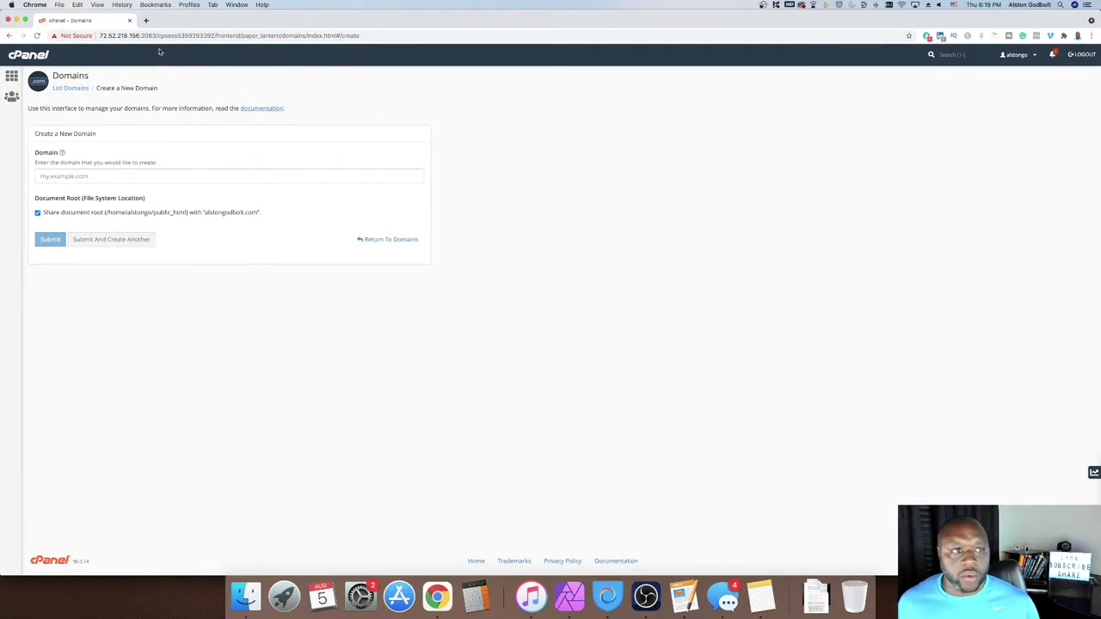
Return to Instant Domain Search, open the WHOIS record for learnretailbusiness.com, and copy the domain name
drag(194, 27, 477, 170)
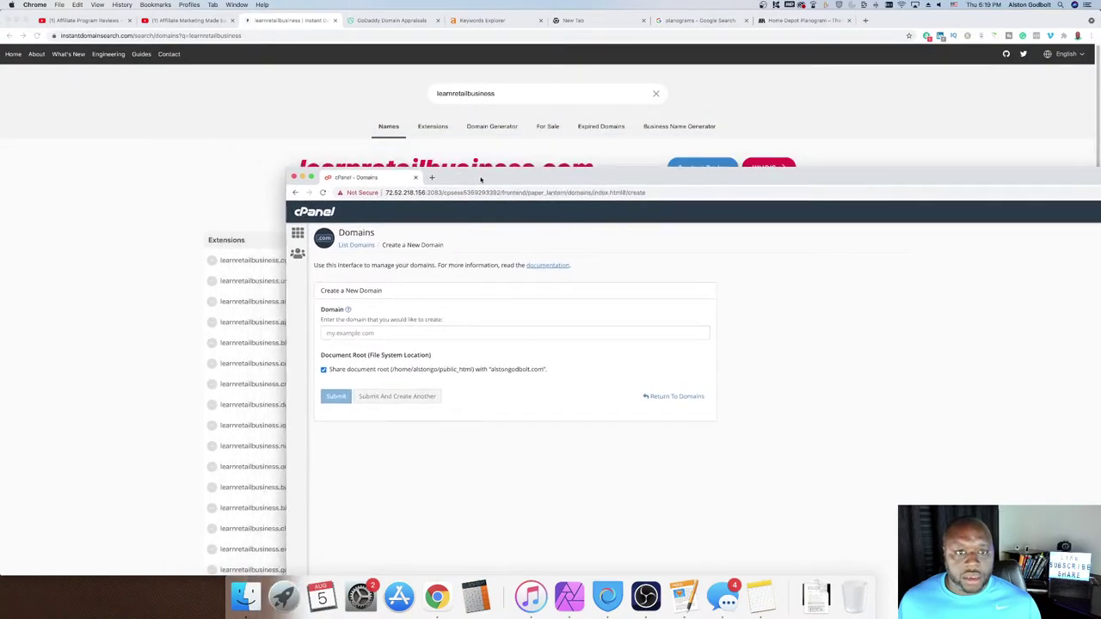
key(super+grave)
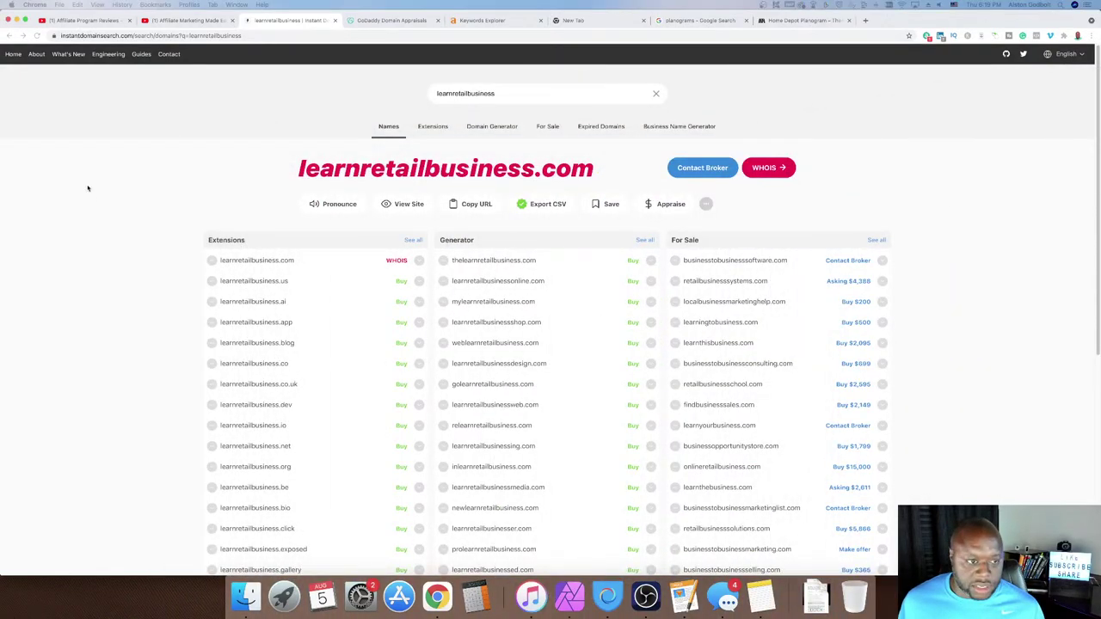
drag(295, 169, 495, 176)
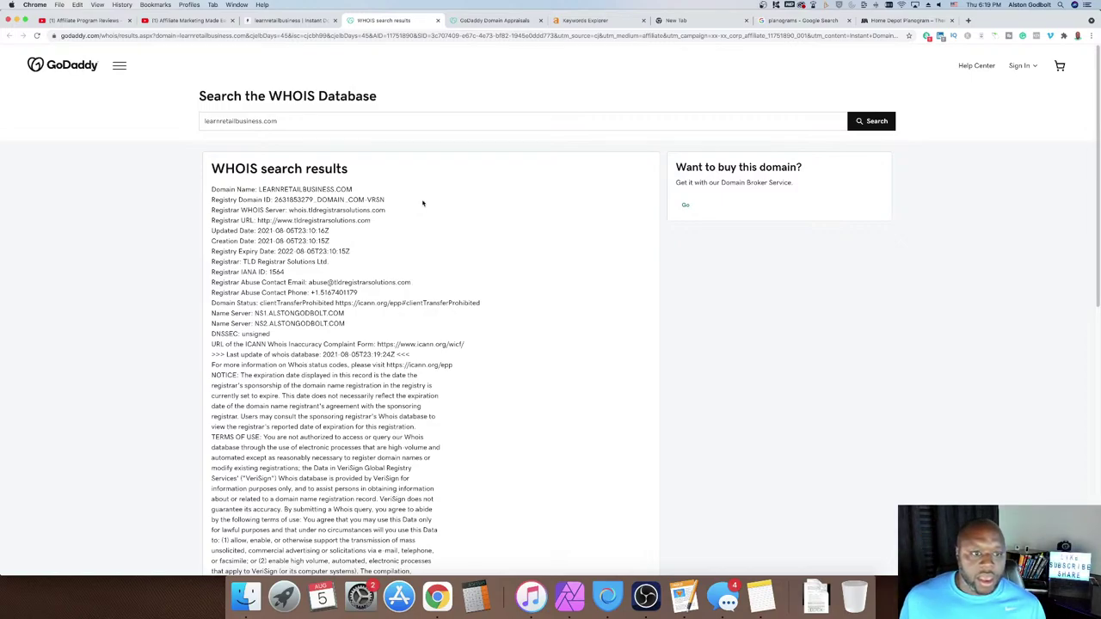
triple_click(264, 121)
key(super+c)
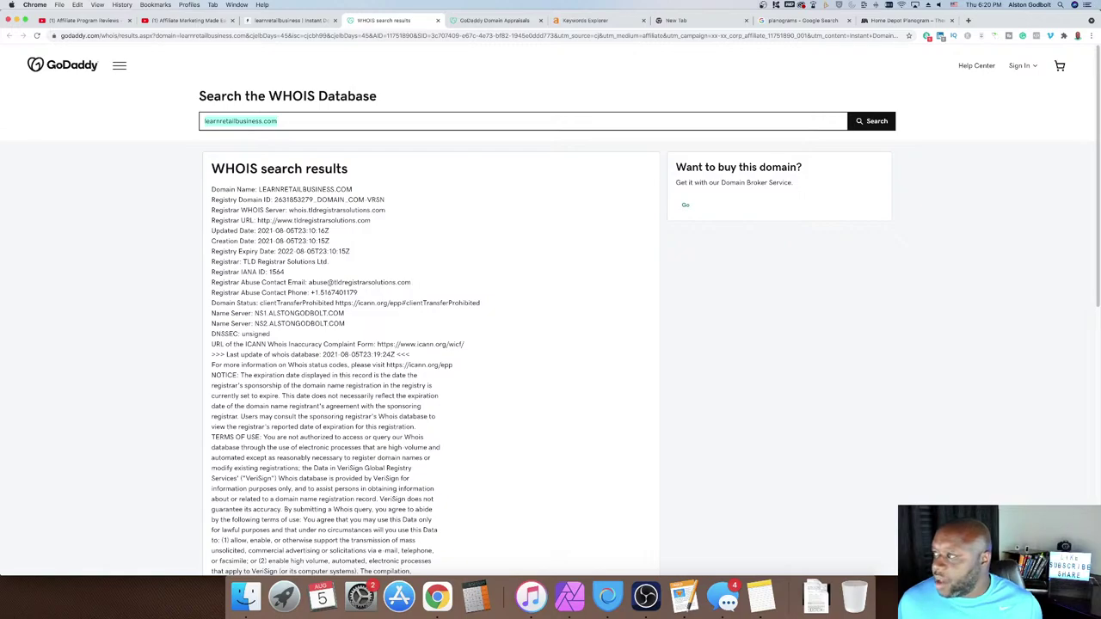
Create the domain learnretailbusiness.com in cPanel with its own document root instead of sharing the main domain's
key(super+grave)
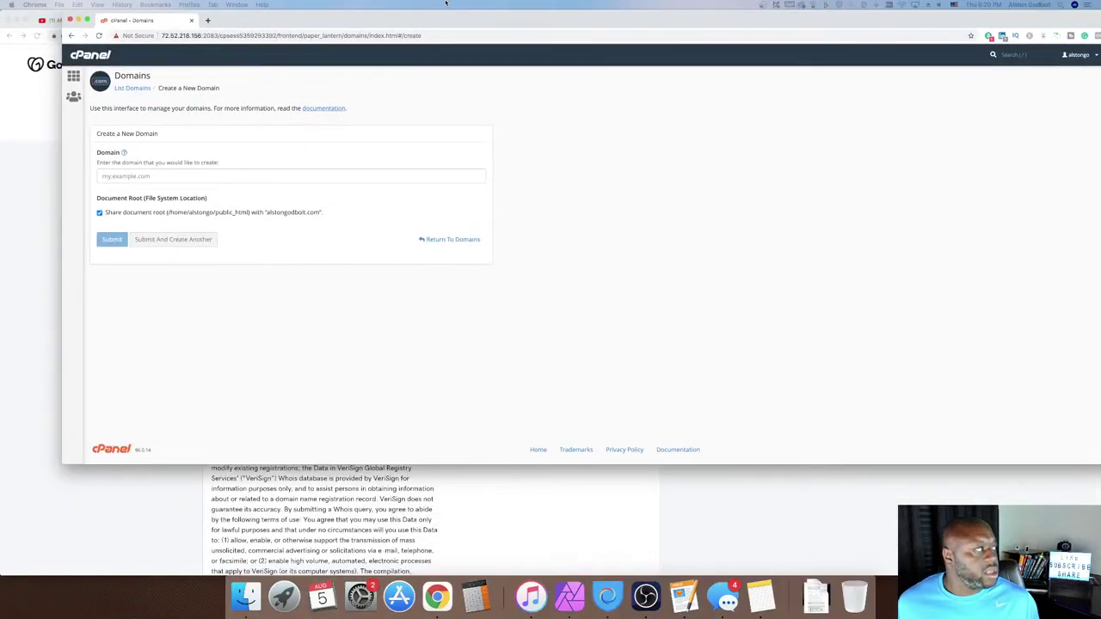
double_click(421, 19)
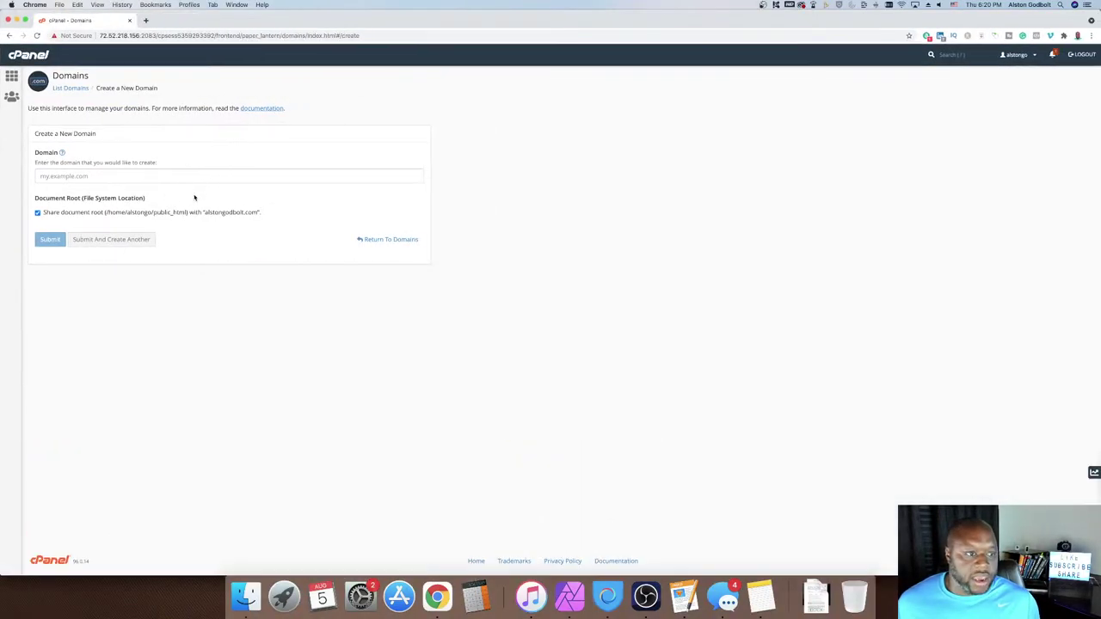
click(115, 176)
key(super+v)
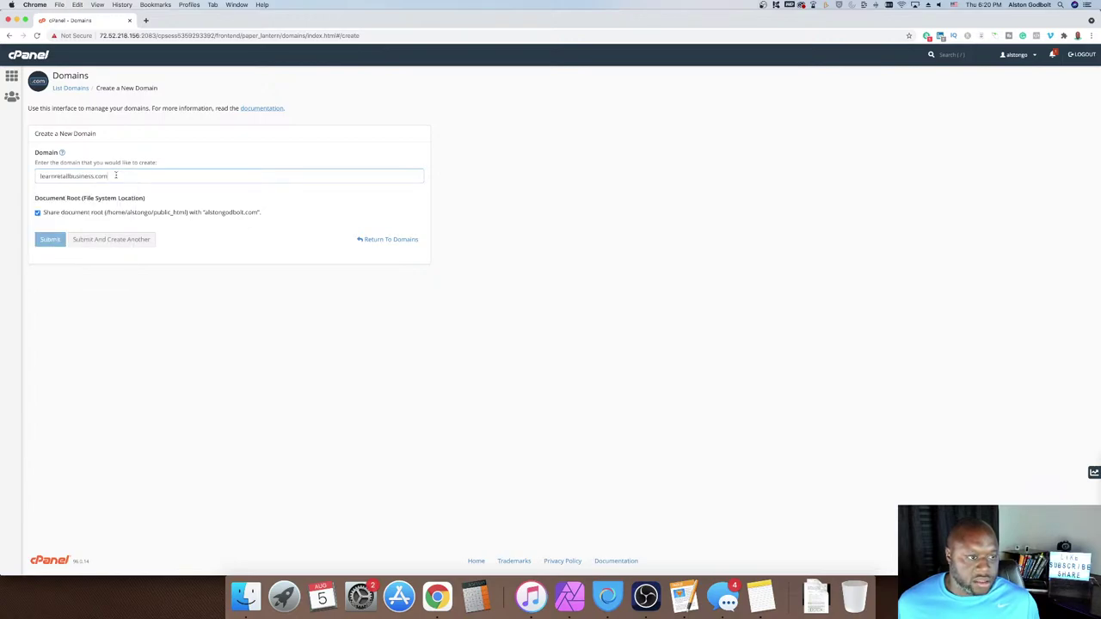
click(38, 213)
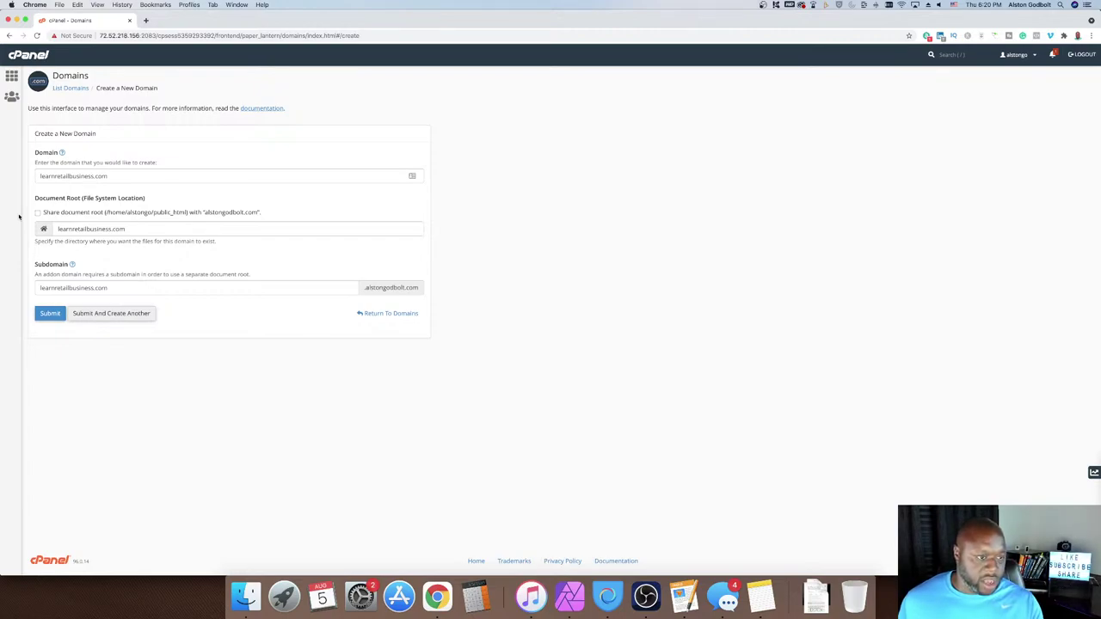
click(51, 314)
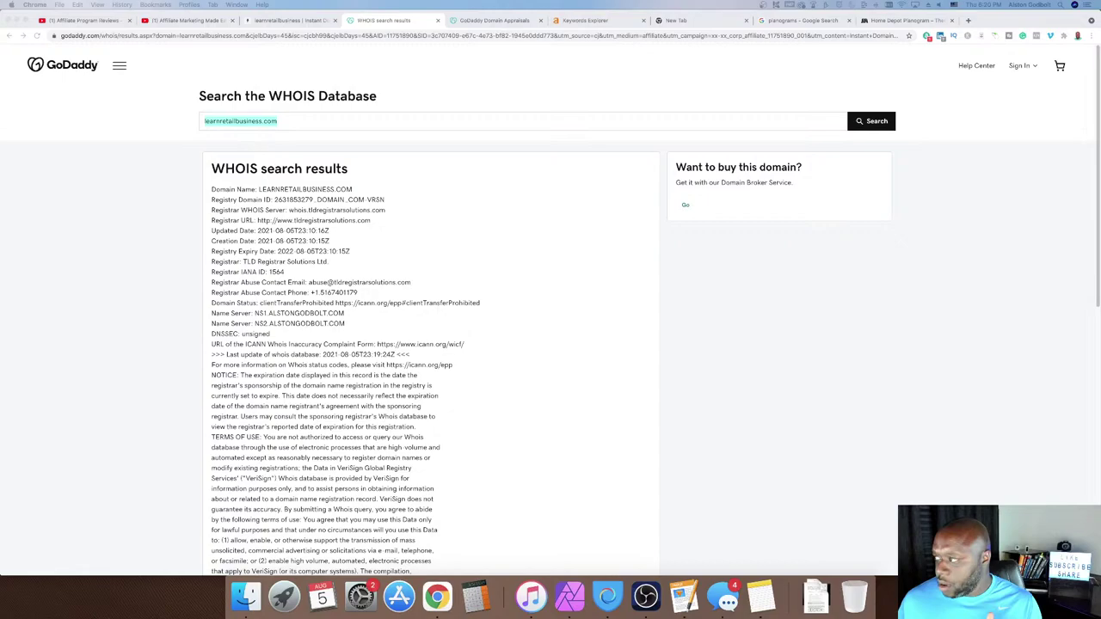
Find the Softaculous scripts on the cPanel main page and open the WordPress installer's overview
key(super+grave)
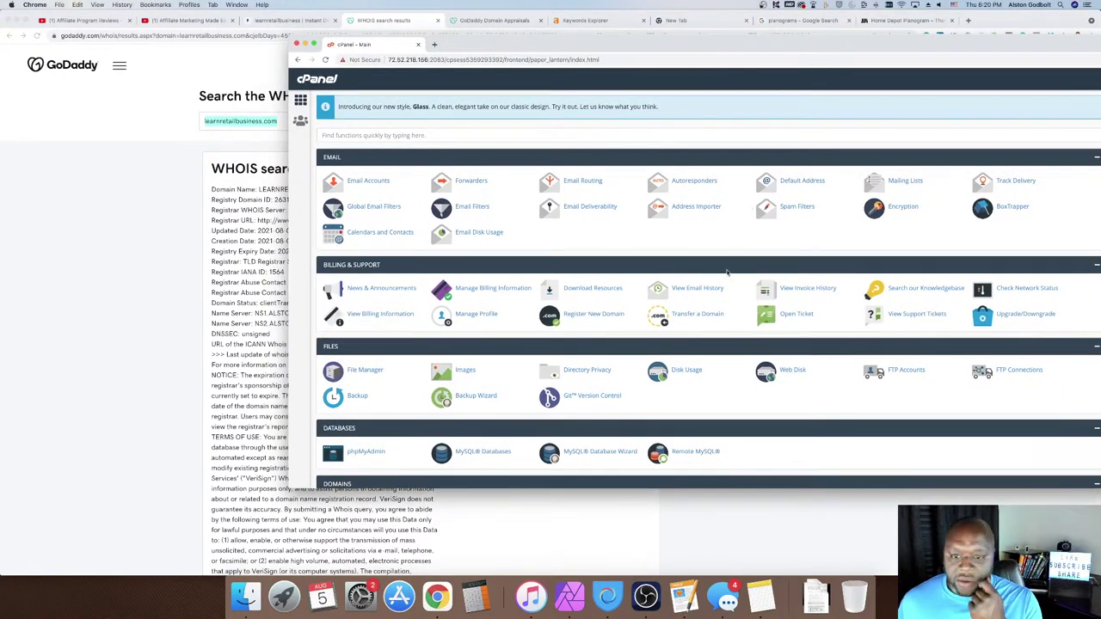
scroll(674, 324, down, 3)
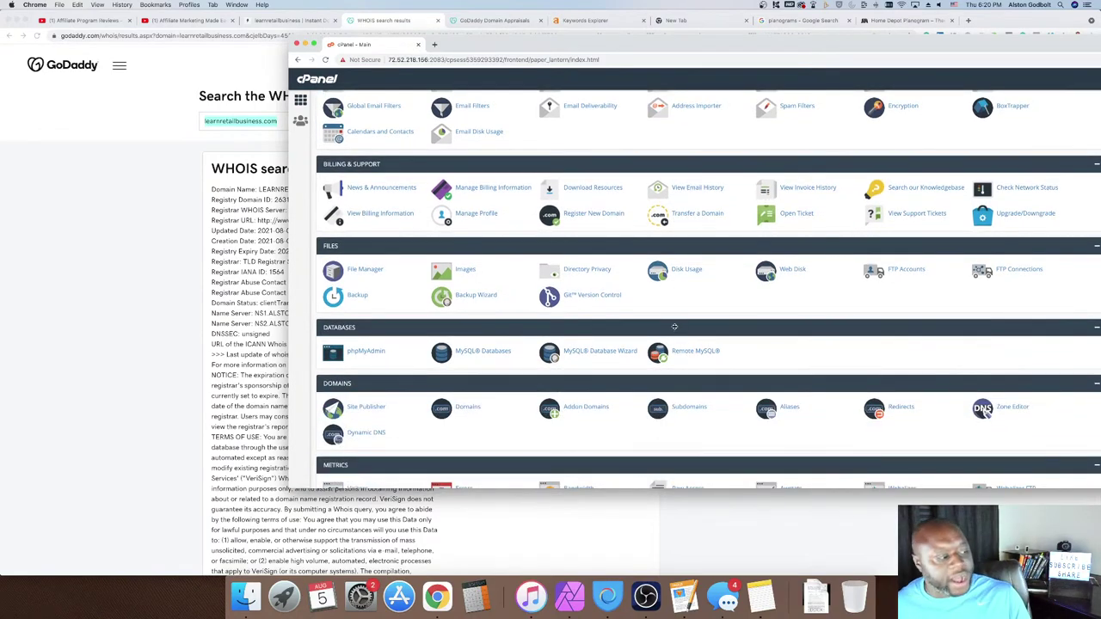
scroll(674, 330, down, 15)
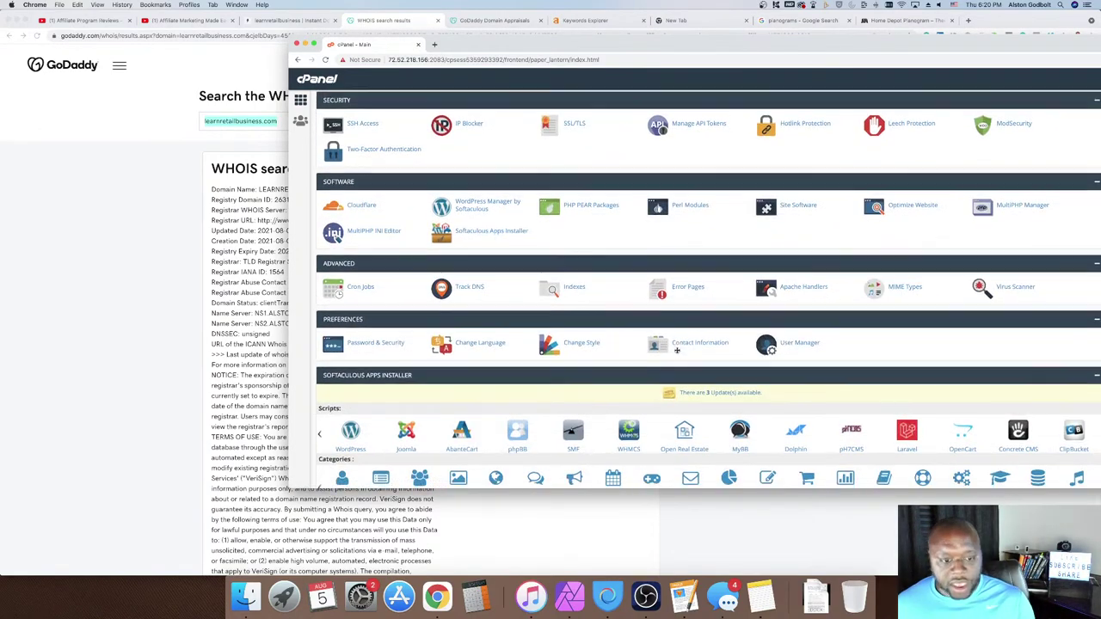
scroll(677, 350, down, 1)
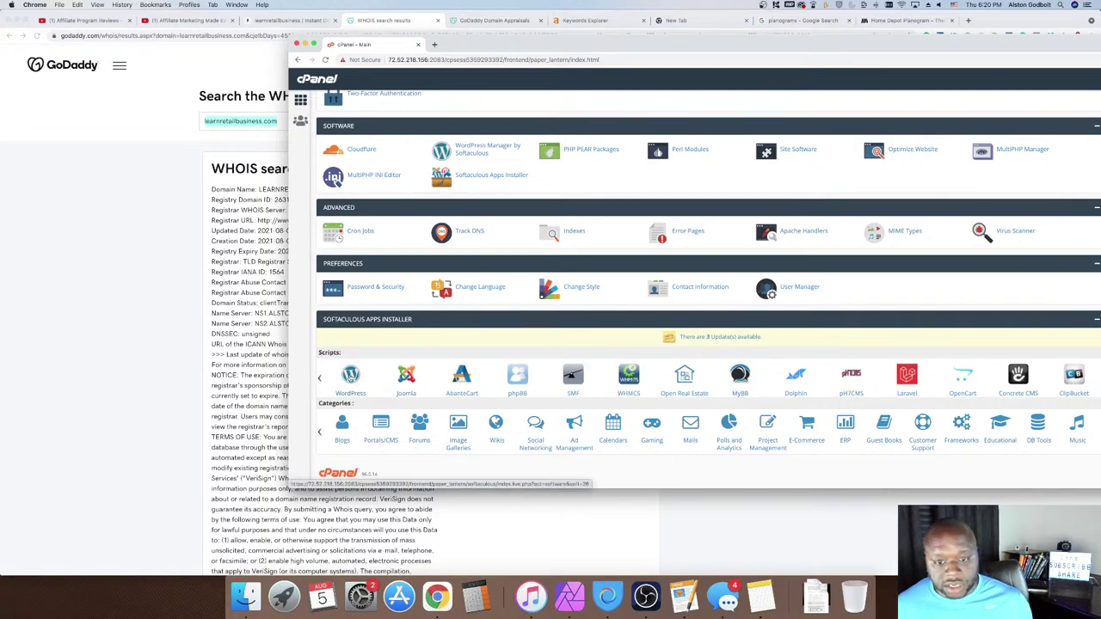
key(super+w)
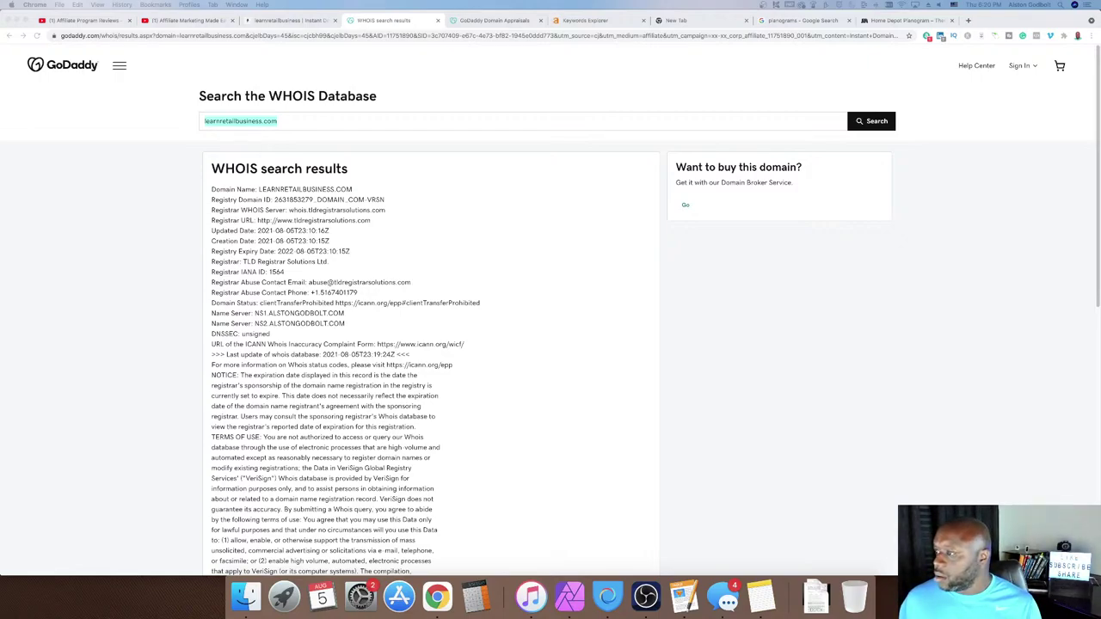
drag(1096, 70, 986, 100)
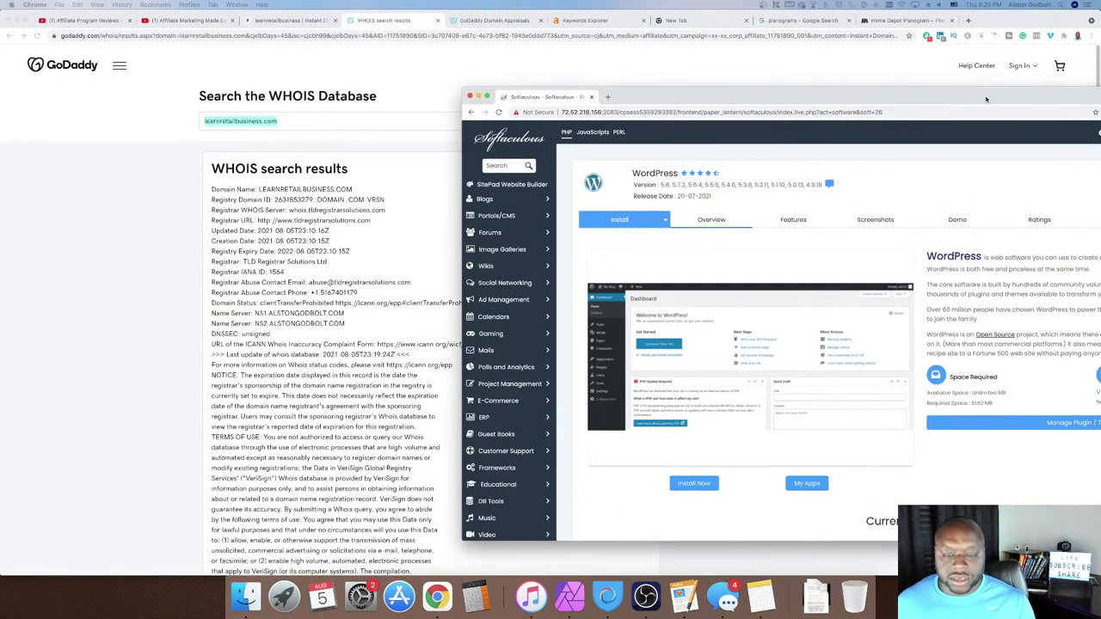
drag(986, 100, 713, 80)
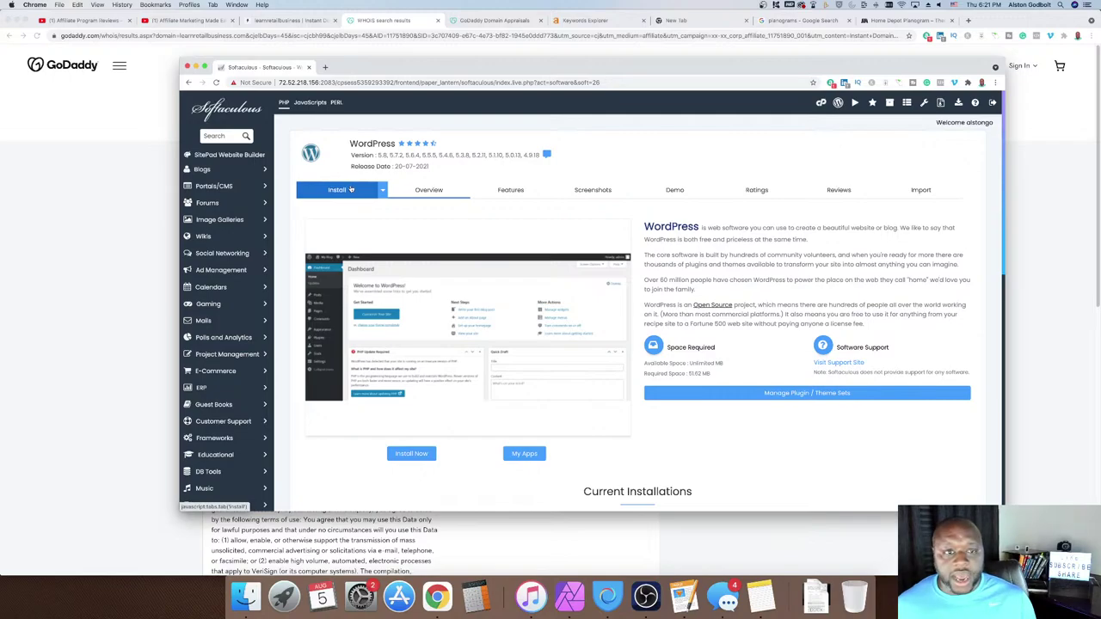
Open the WordPress install form and choose learnretailbusiness.com as the installation domain
key(super+w)
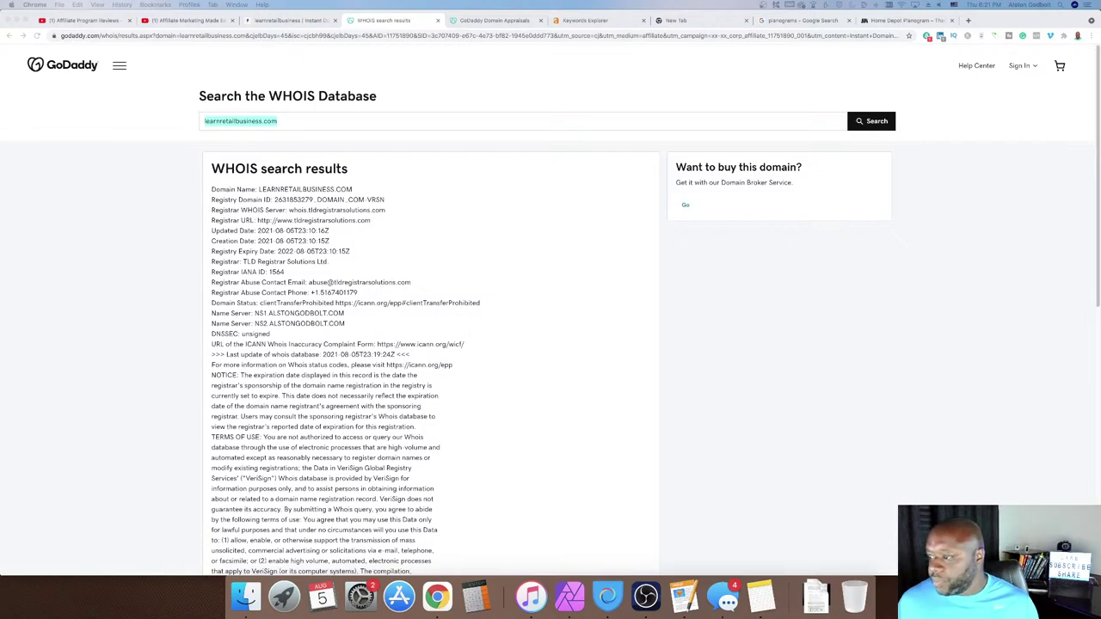
key(super+shift+t)
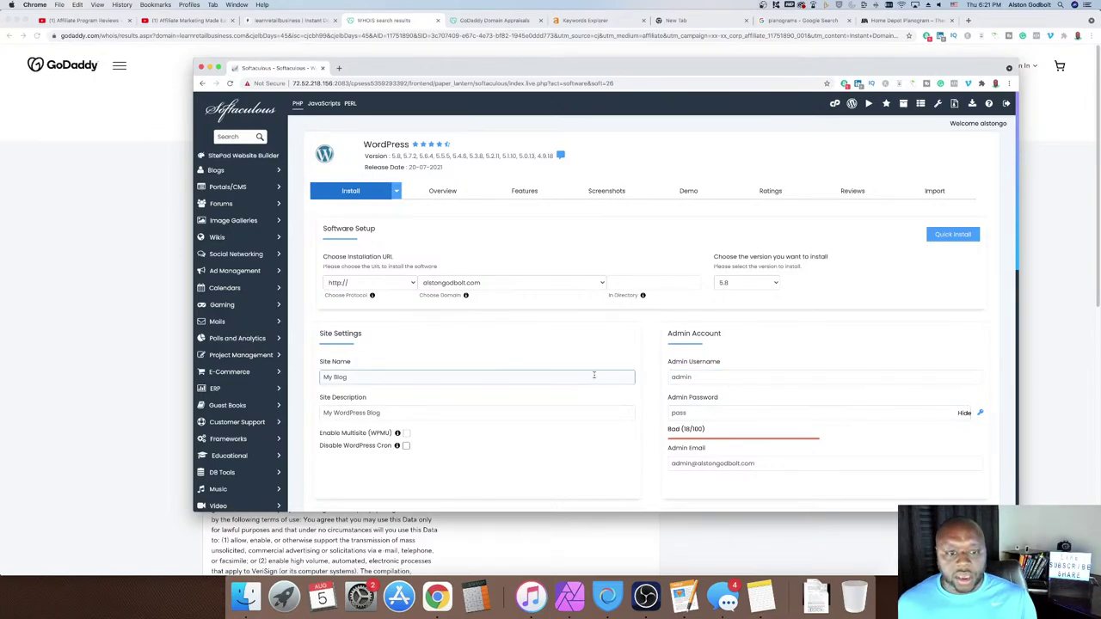
key(super+shift+t)
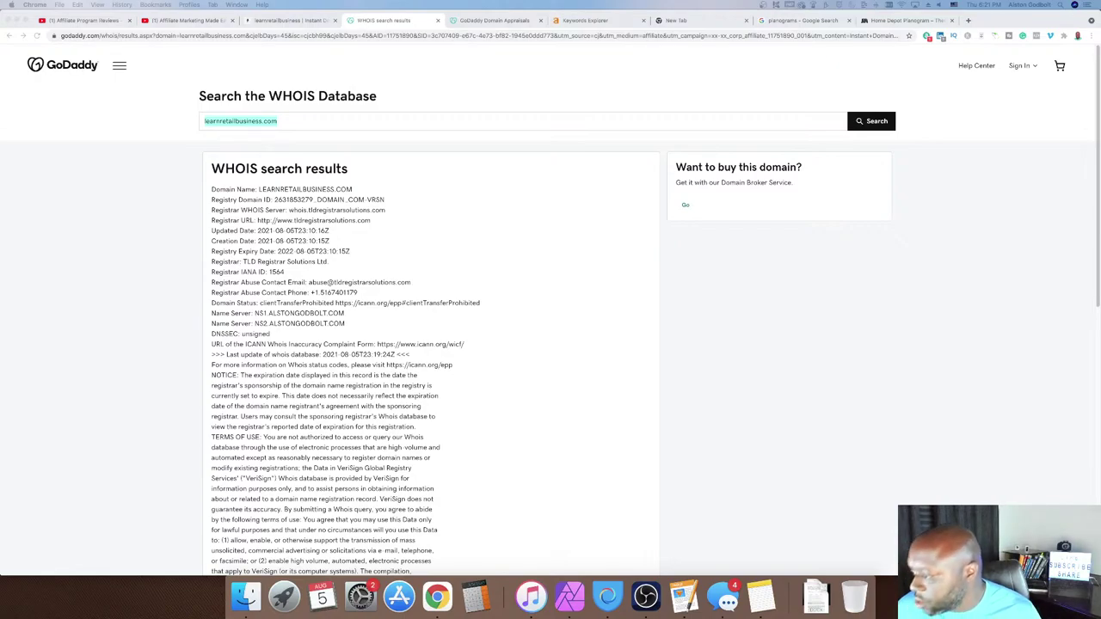
key(super+grave)
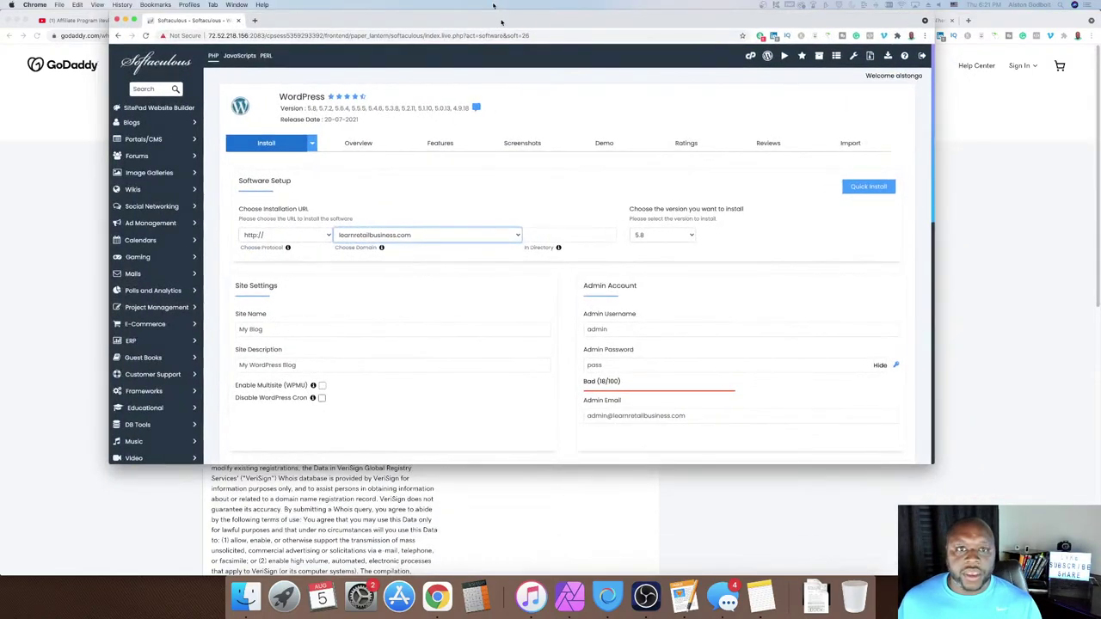
double_click(502, 21)
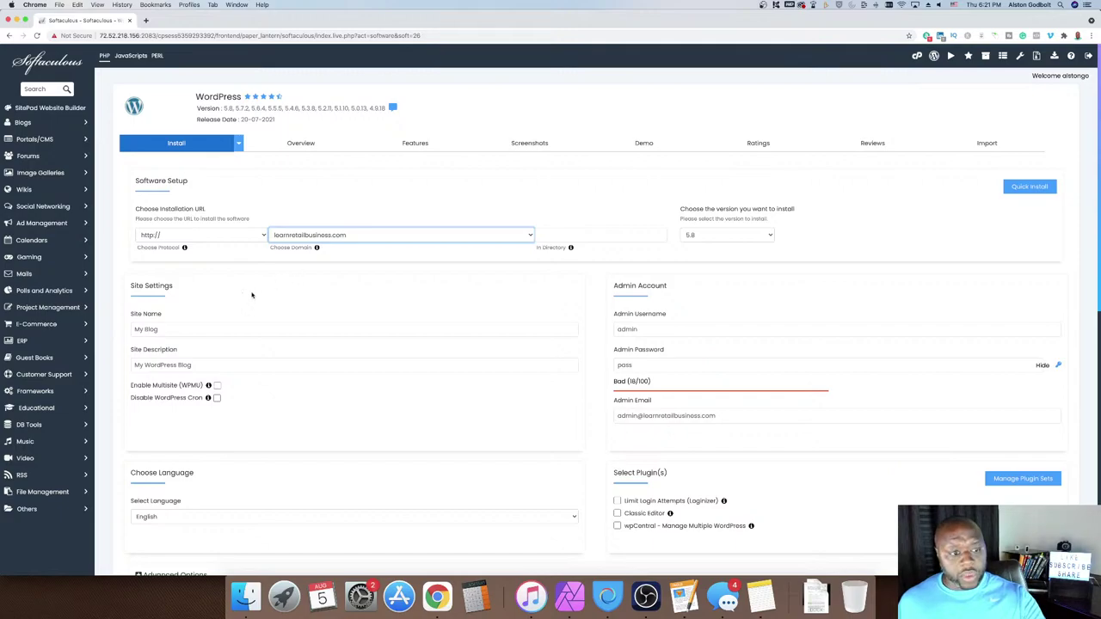
Set the site name of the WordPress installation to "Learn Retail Business"
click(164, 329)
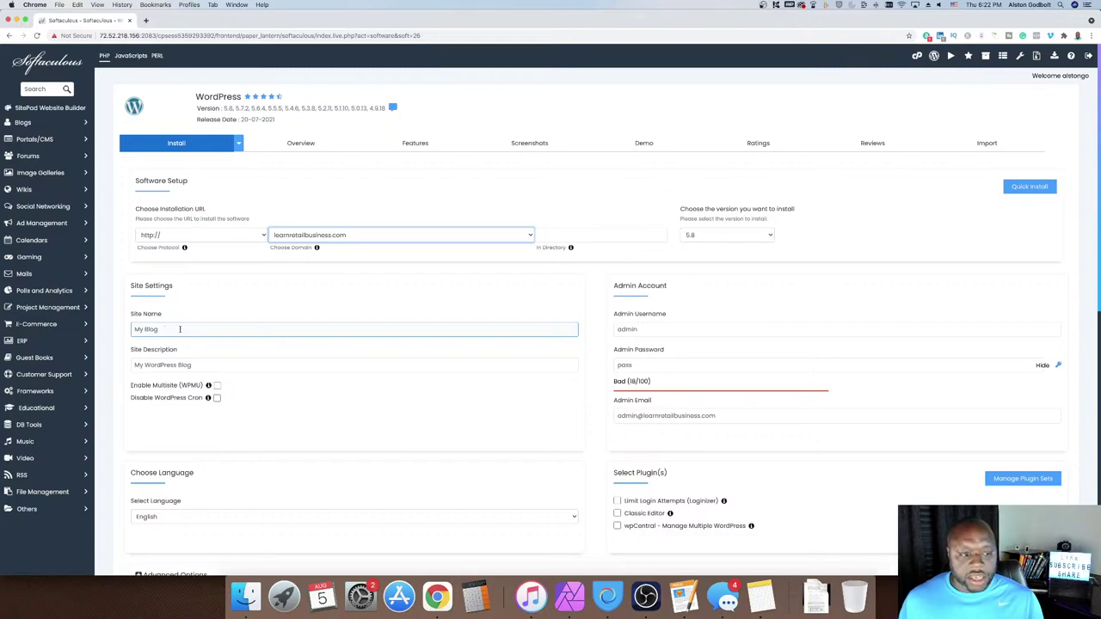
triple_click(180, 328)
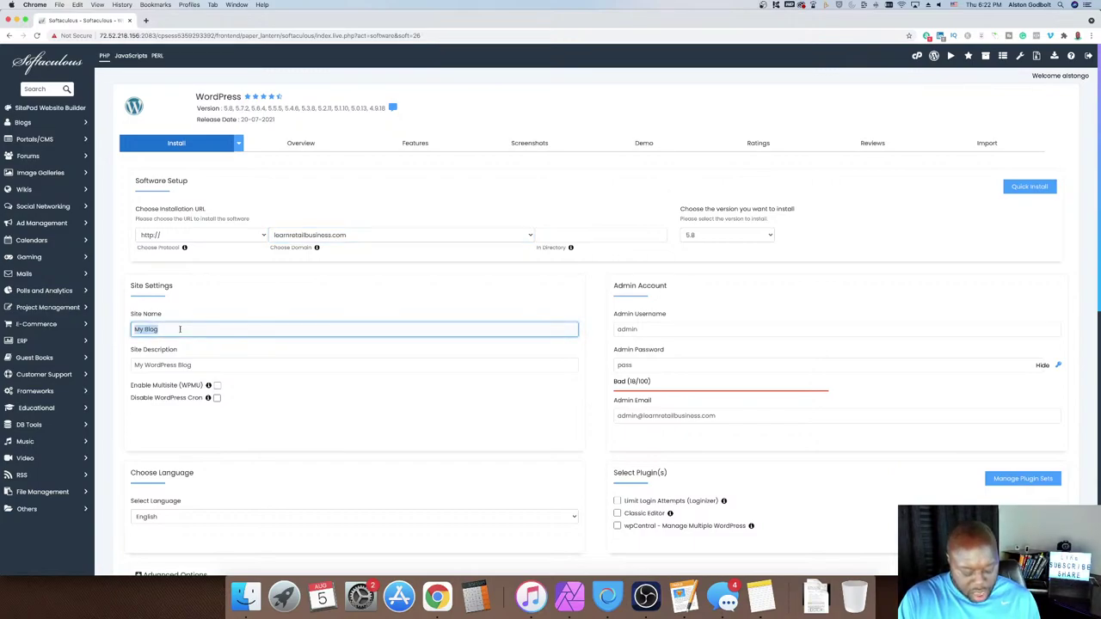
text(Le)
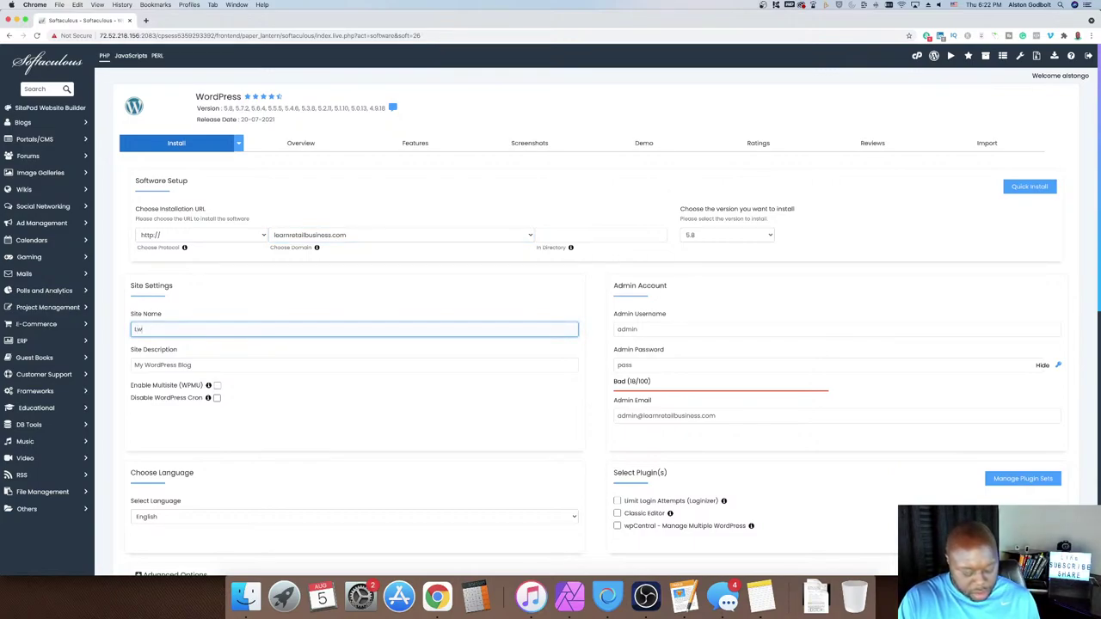
text(earn)
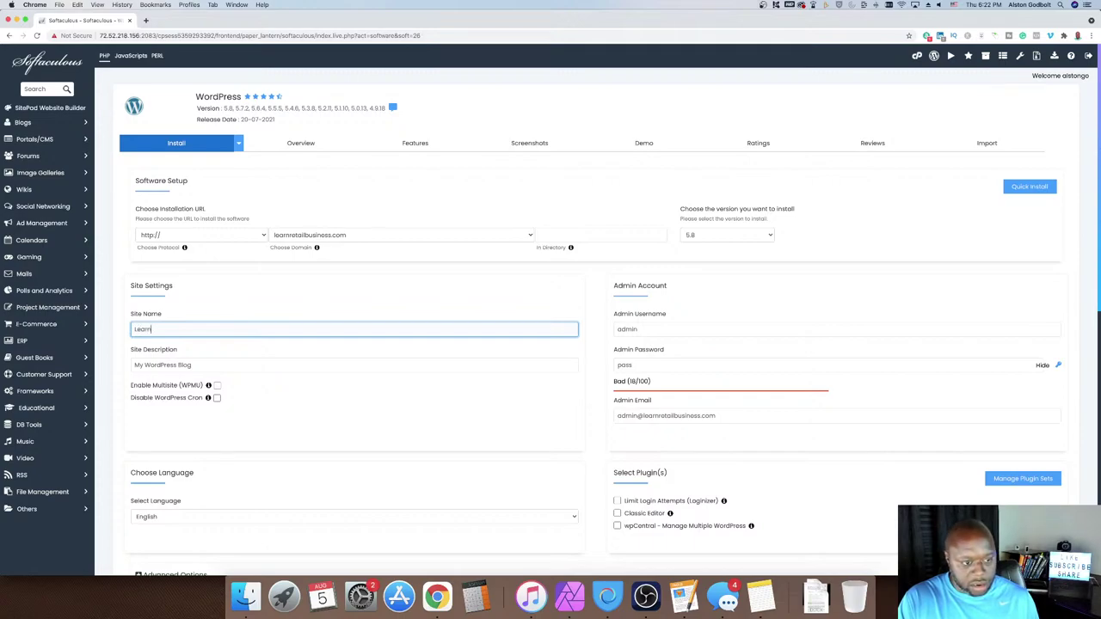
text( Retail)
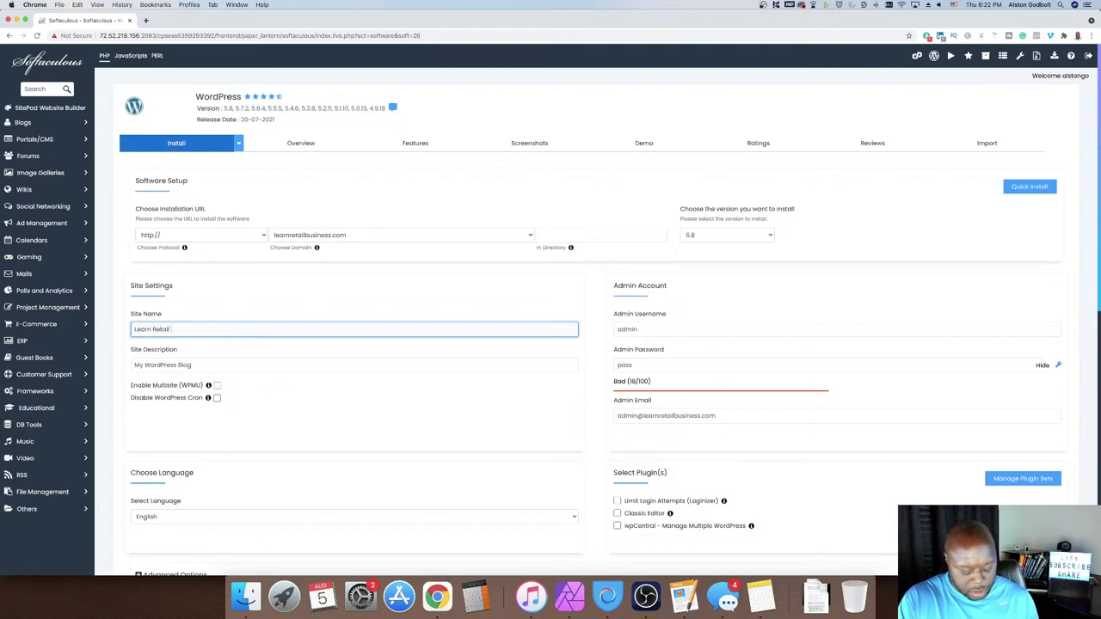
text( Business)
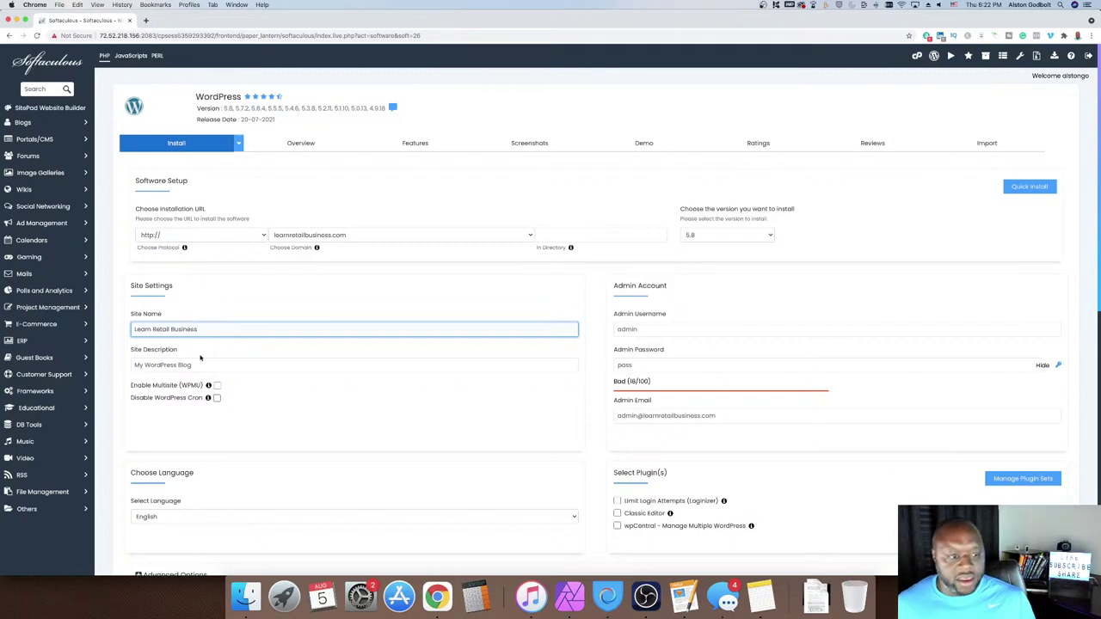
click(206, 366)
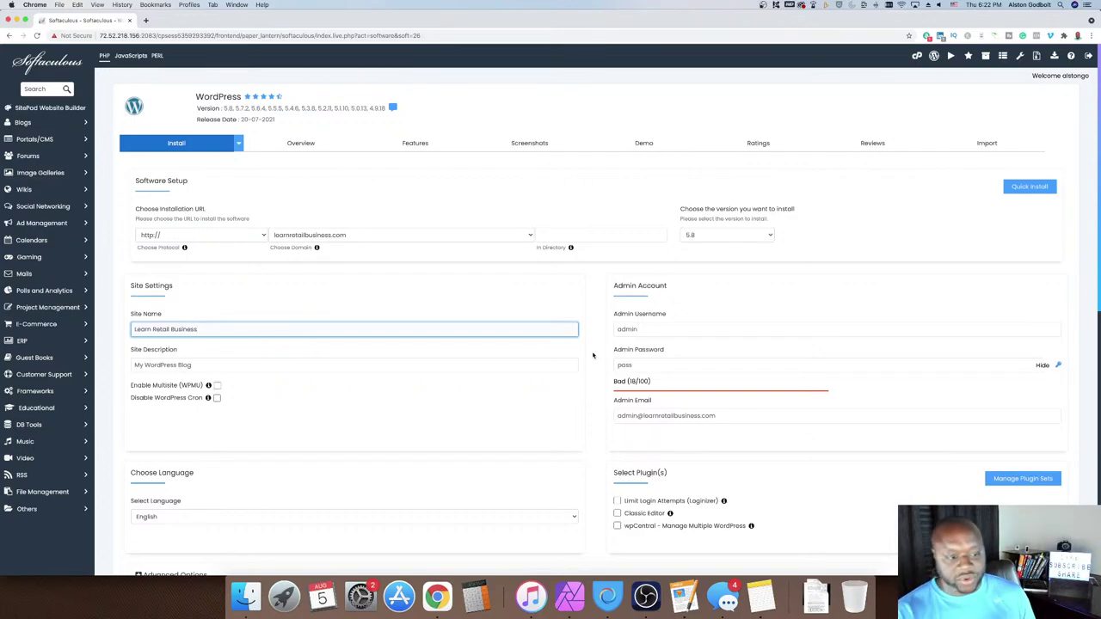
Include the Limit Login Attempts (Loginizer) plugin and install WordPress on the selected domain
scroll(602, 370, down, 3)
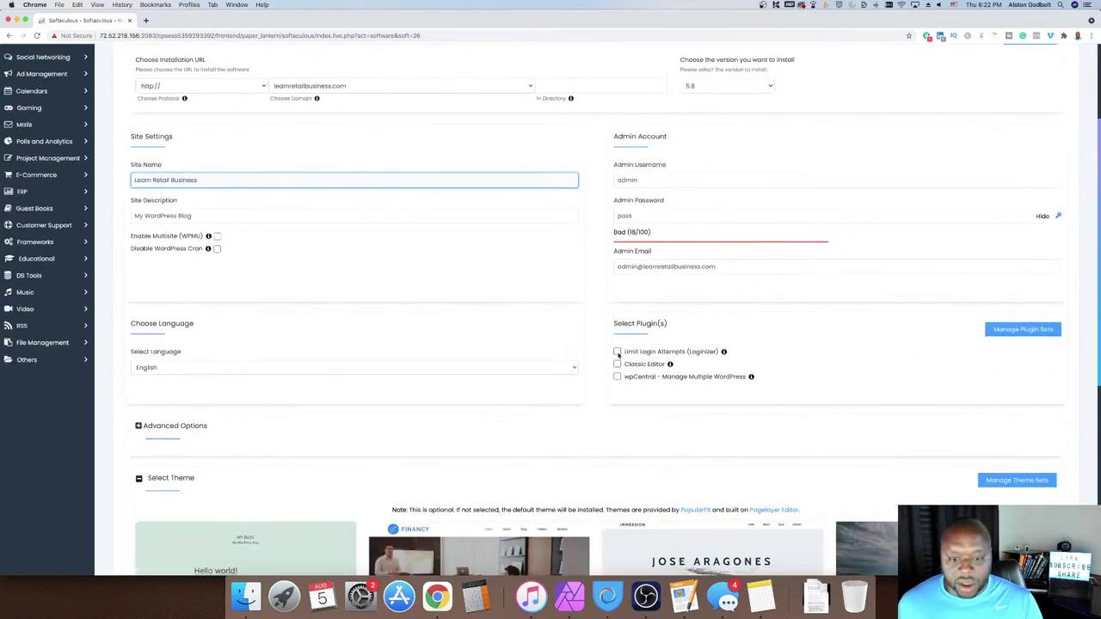
click(616, 351)
scroll(531, 361, down, 3)
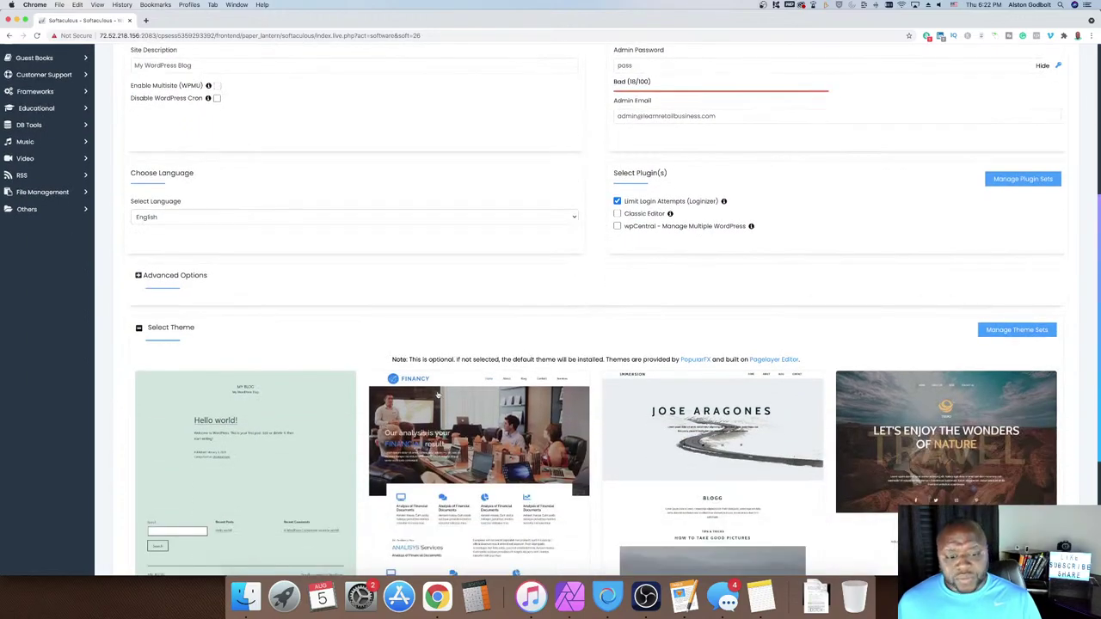
scroll(784, 386, down, 3)
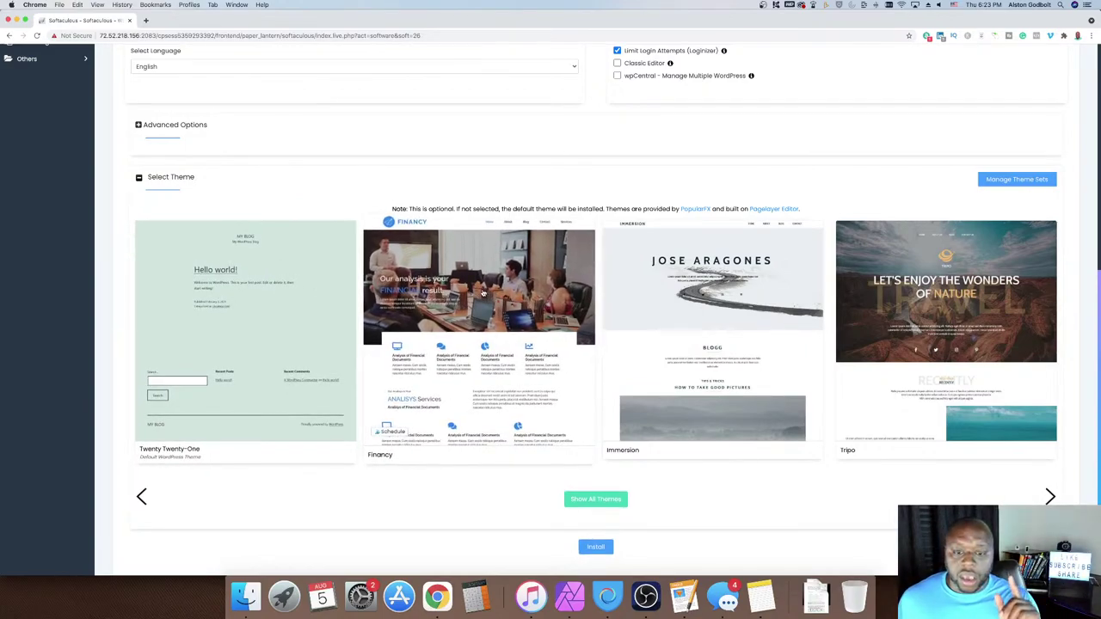
Bring the installer window back into view, open the new learnretailbusiness.com site and look over its home page
key(super+grave)
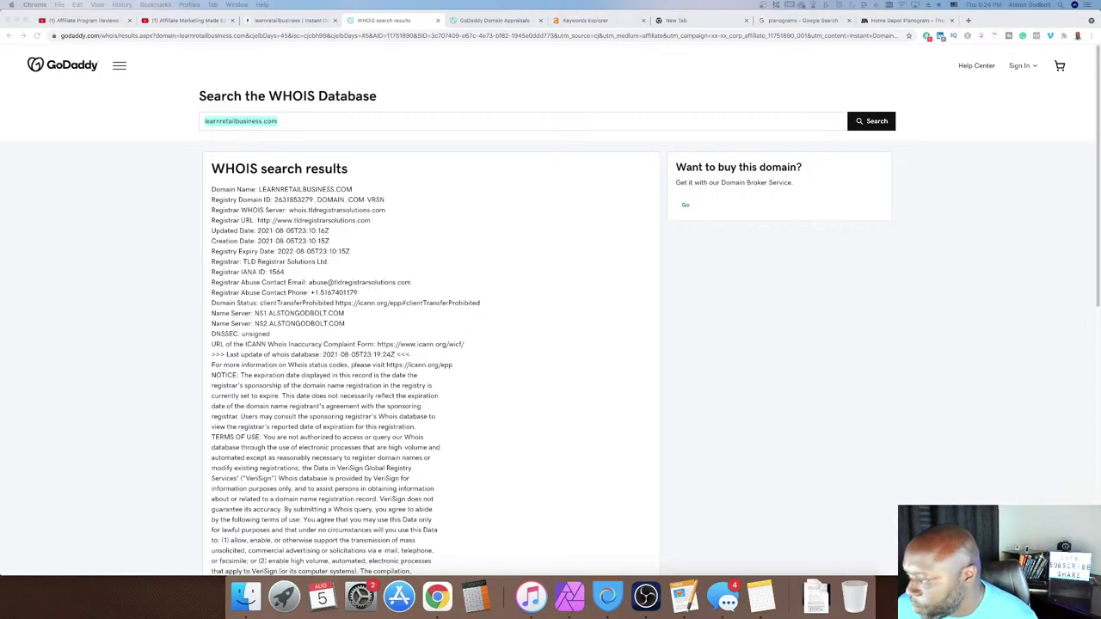
drag(1100, 137, 561, 67)
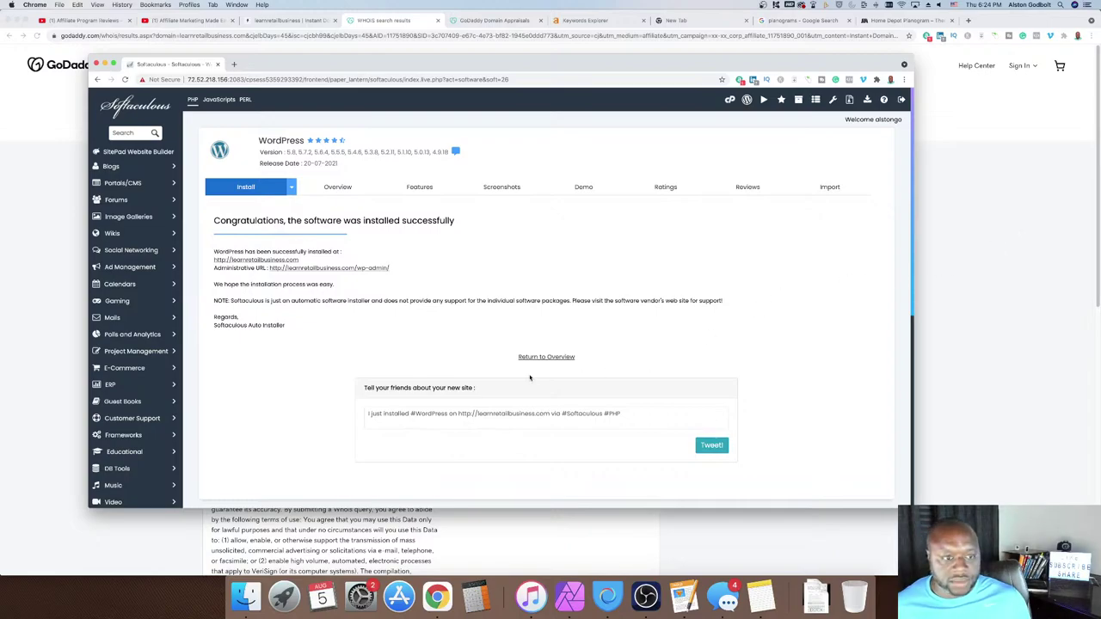
click(288, 261)
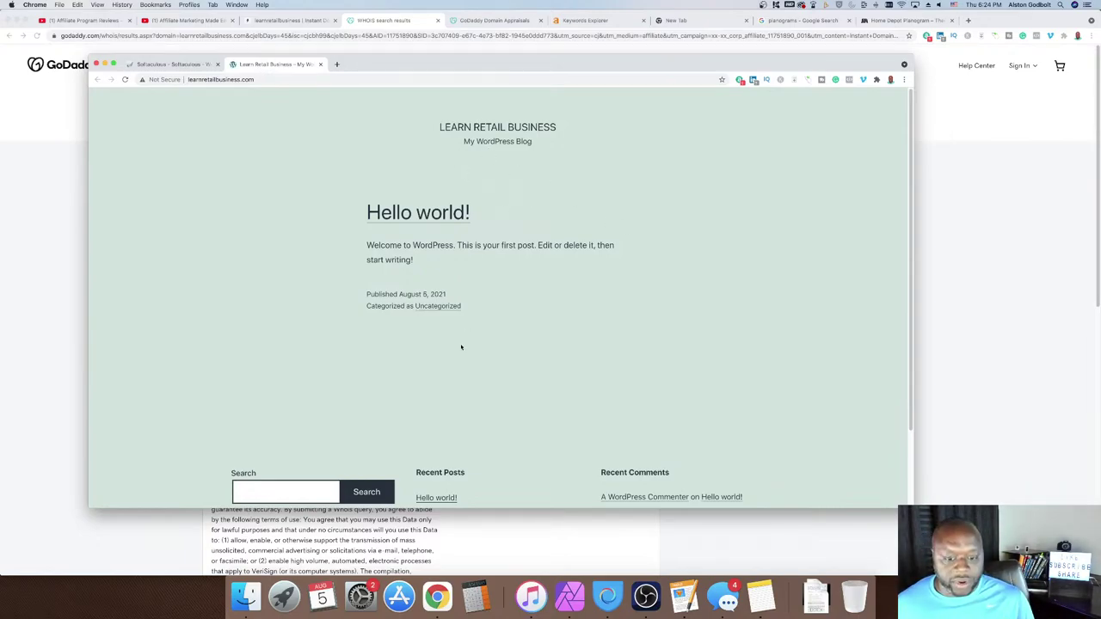
scroll(461, 347, down, 2)
scroll(456, 258, up, 2)
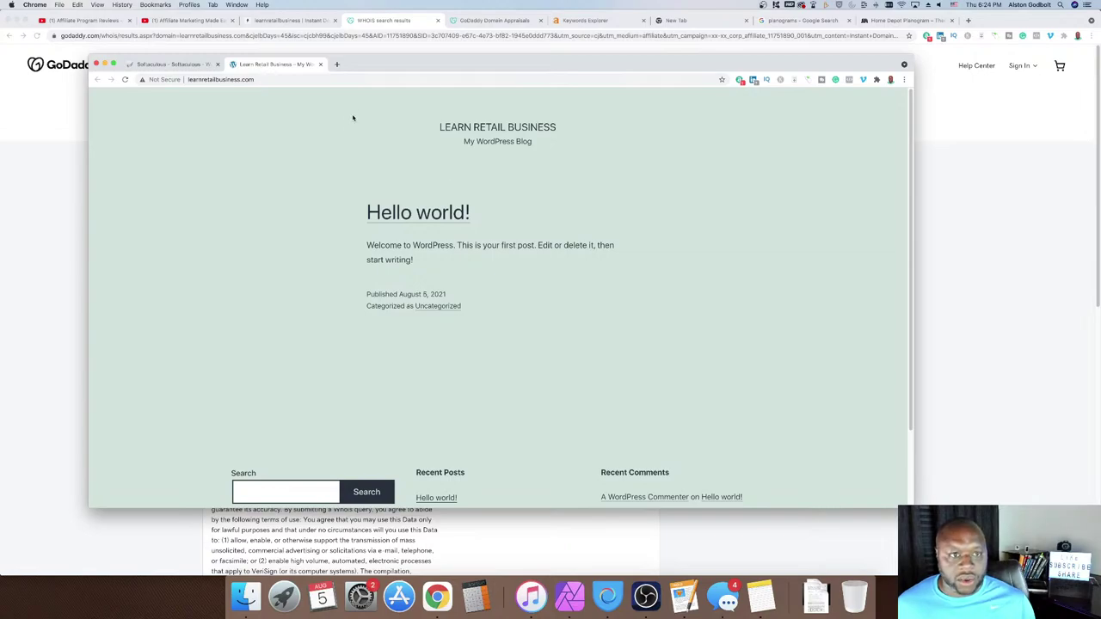
Return to the Softaculous installation result, enlarge its window and open the site's WordPress admin dashboard
key(super+grave)
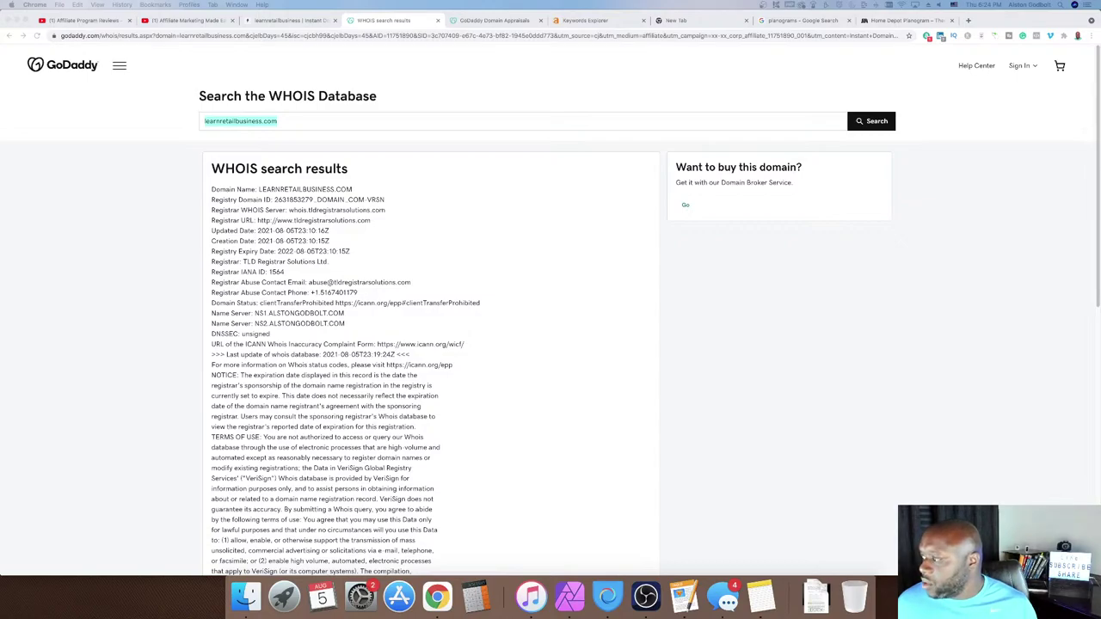
key(super+grave)
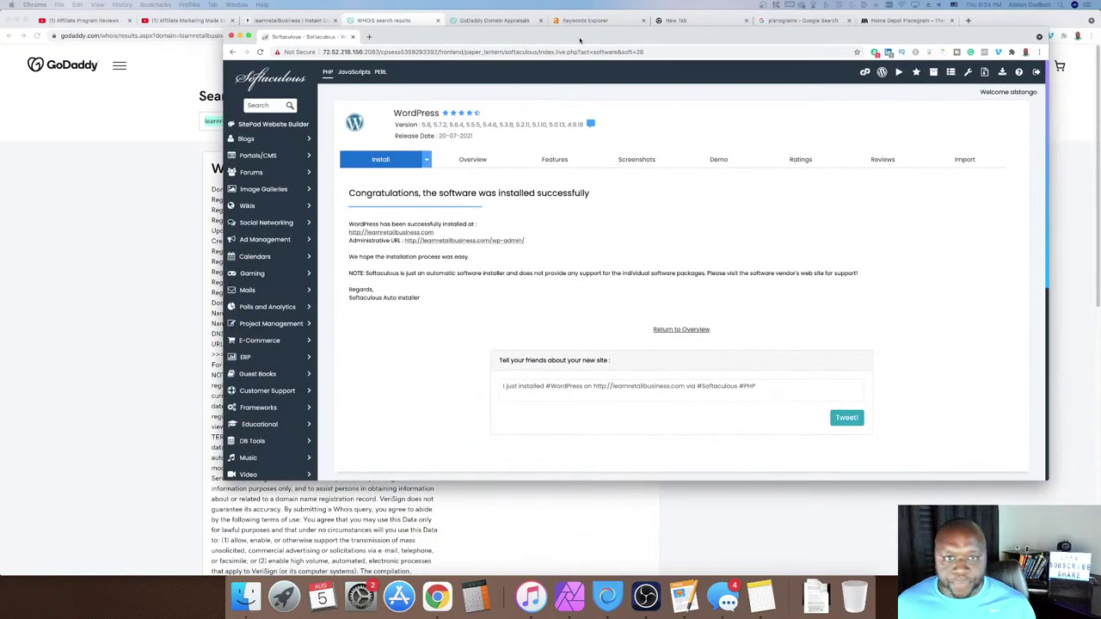
key(ctrl+alt+Return)
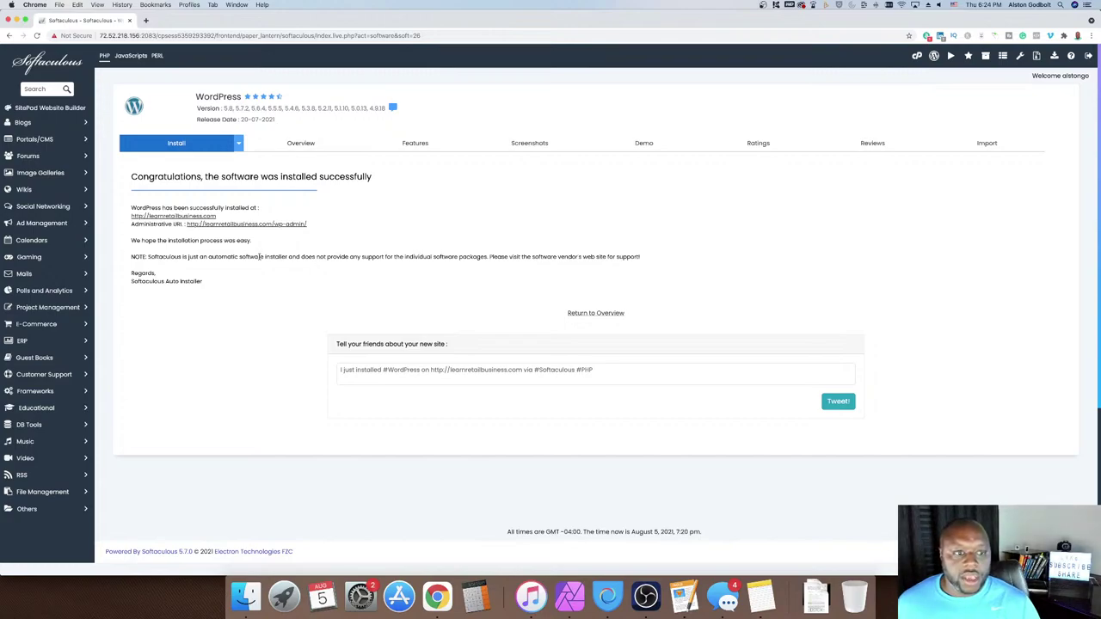
click(266, 225)
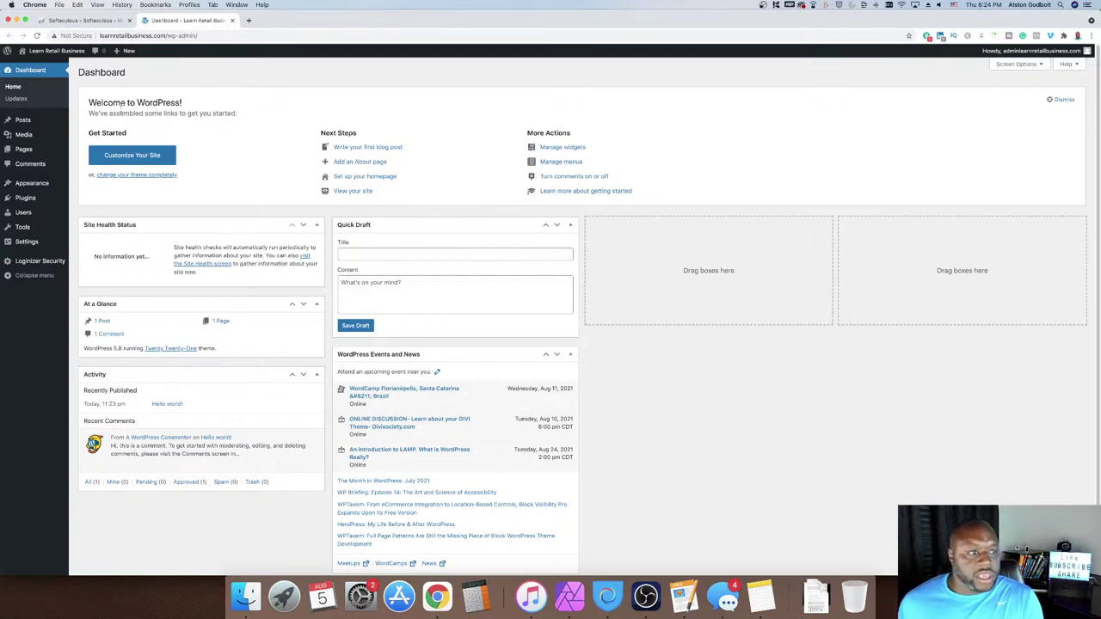
Open the general settings of the site and change the tagline to "The only place to learn all things retail"
click(27, 244)
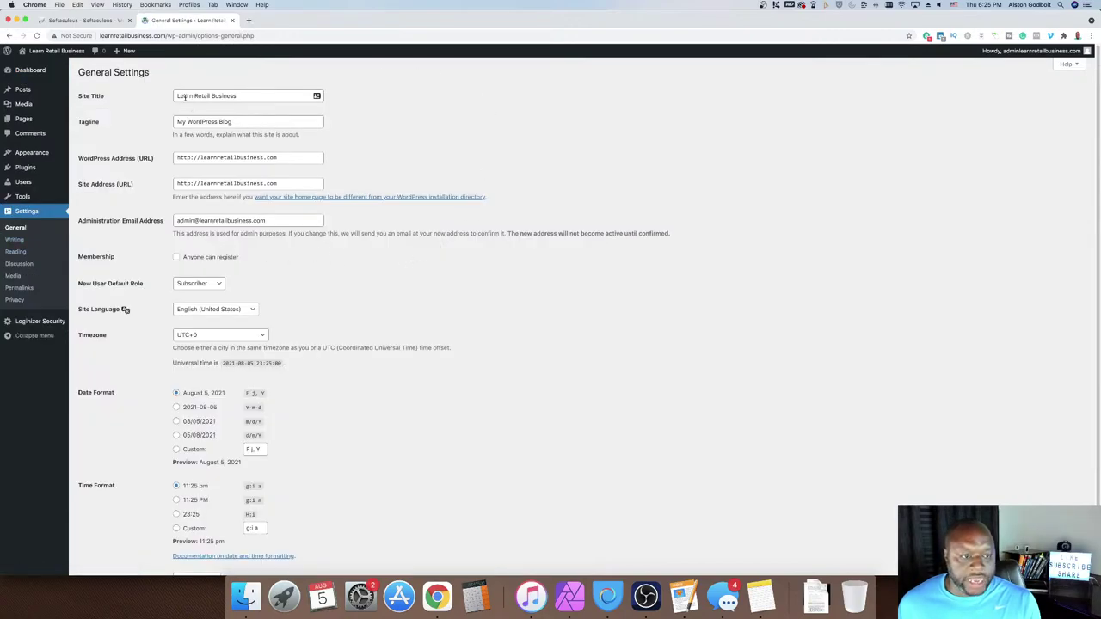
drag(177, 96, 254, 99)
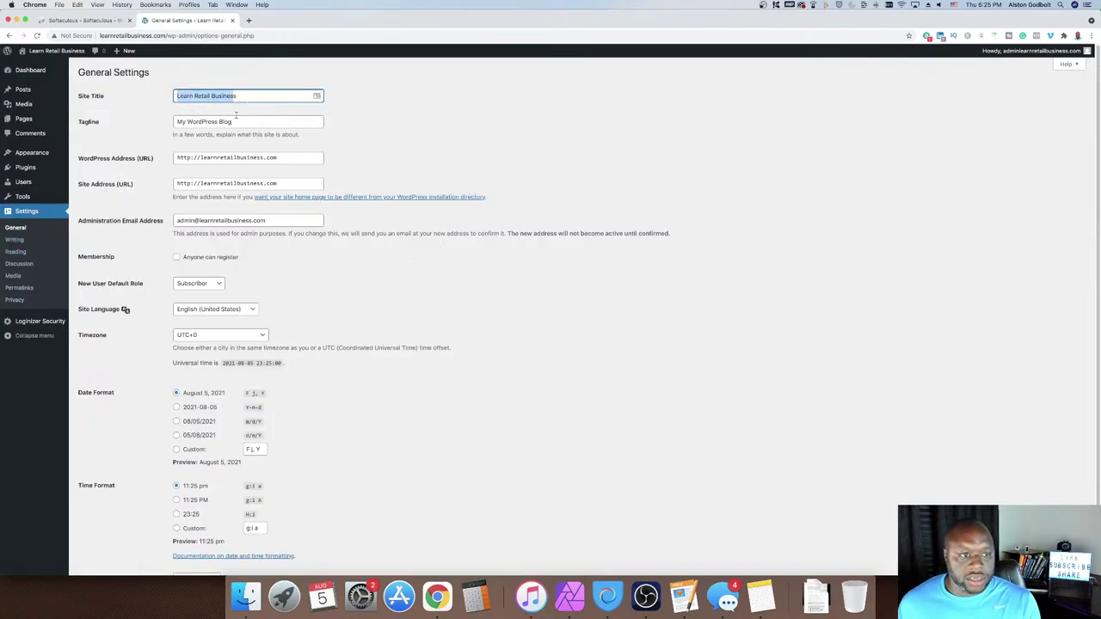
triple_click(232, 121)
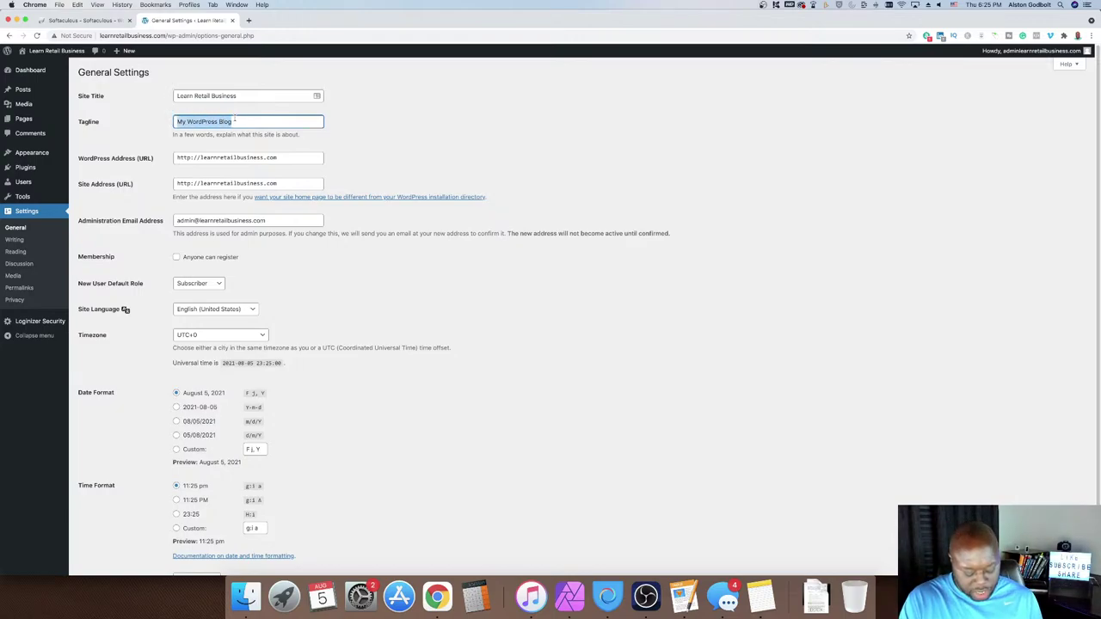
text(The only pla)
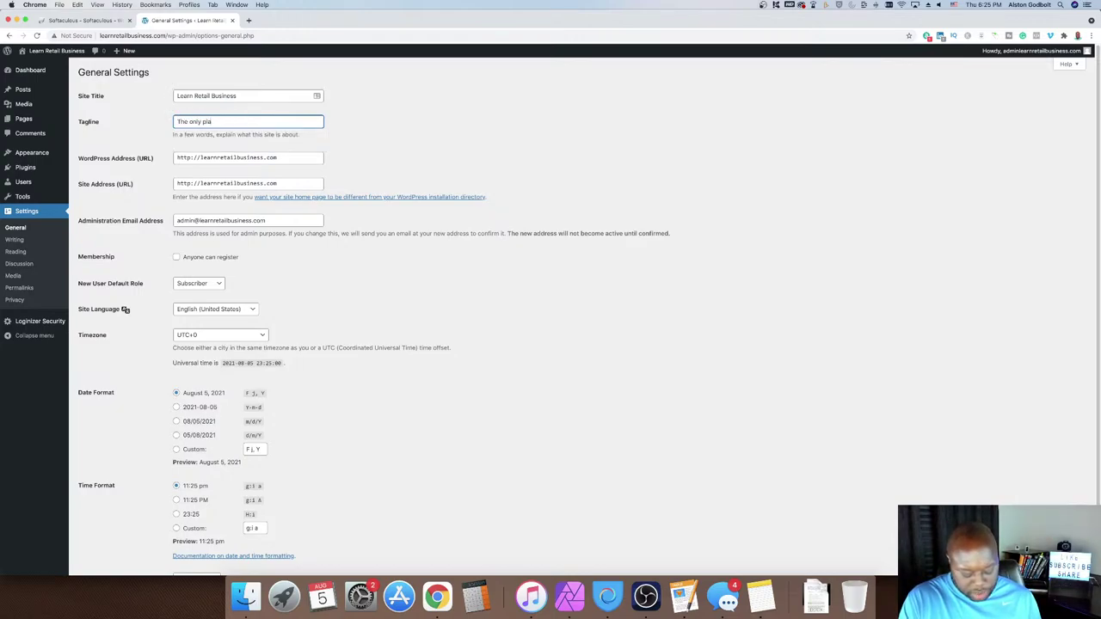
text(ce to learn al)
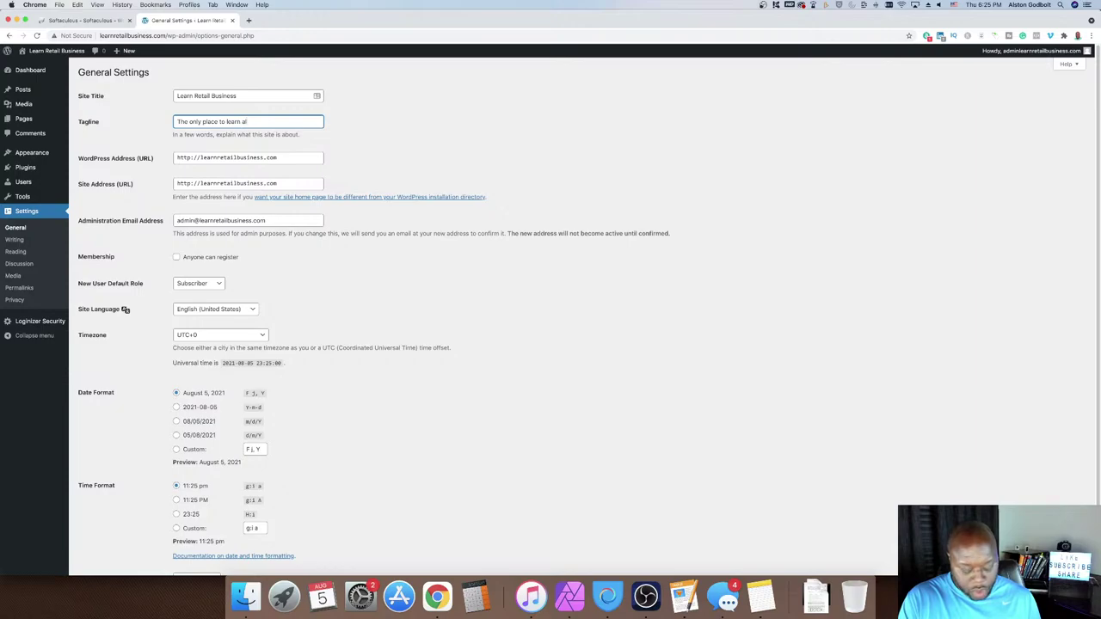
text(l things retail)
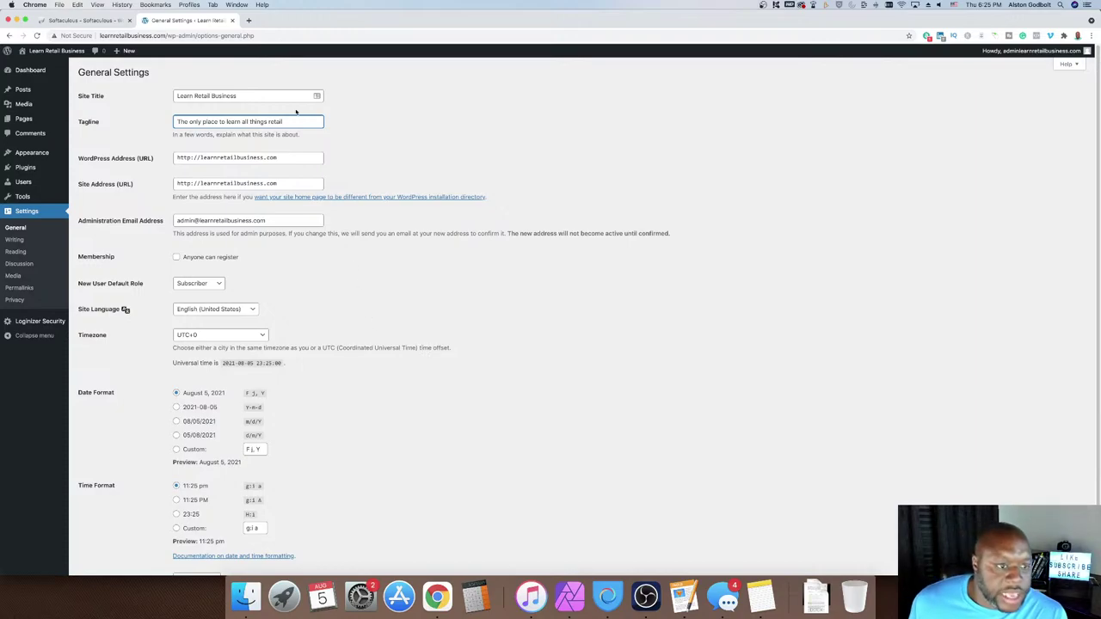
Set the site's timezone to Chicago and save the general settings
scroll(326, 362, down, 1)
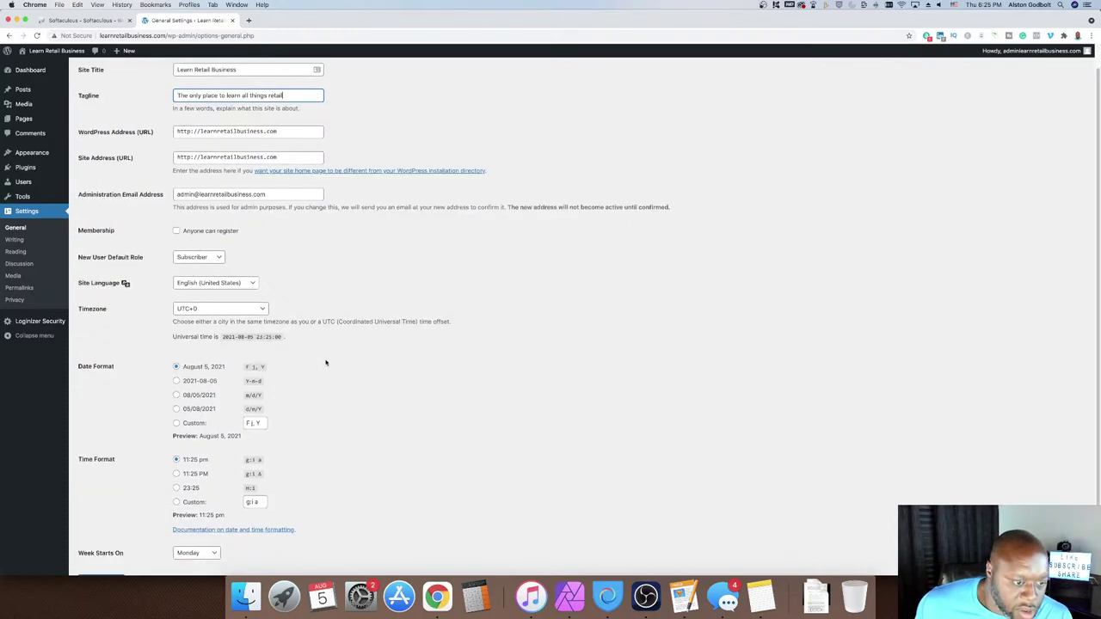
click(241, 317)
text(chicago)
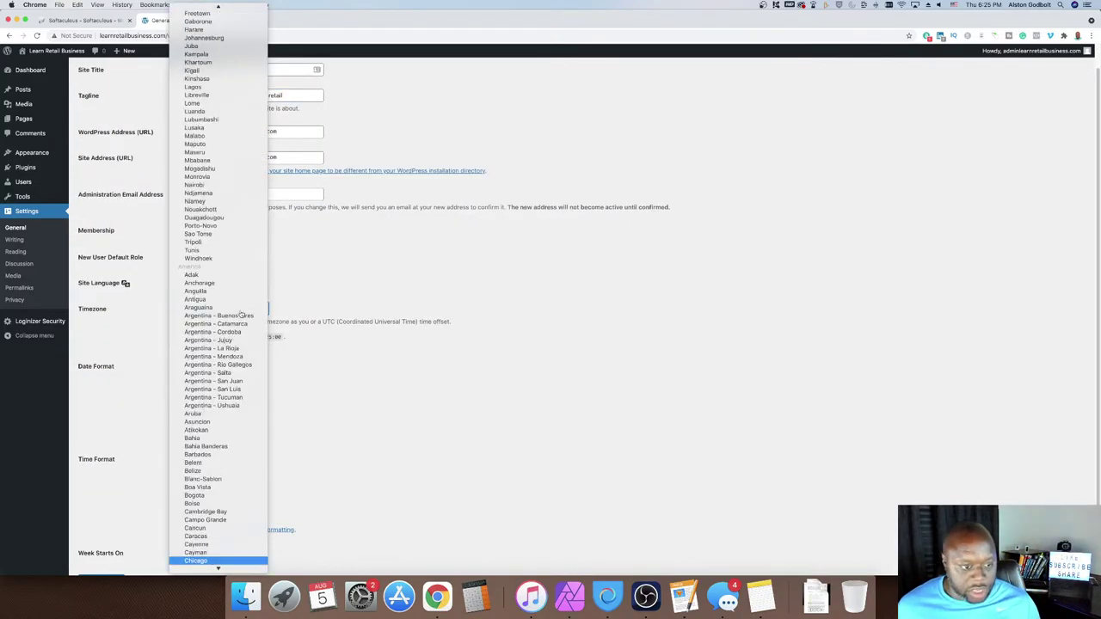
key(Return)
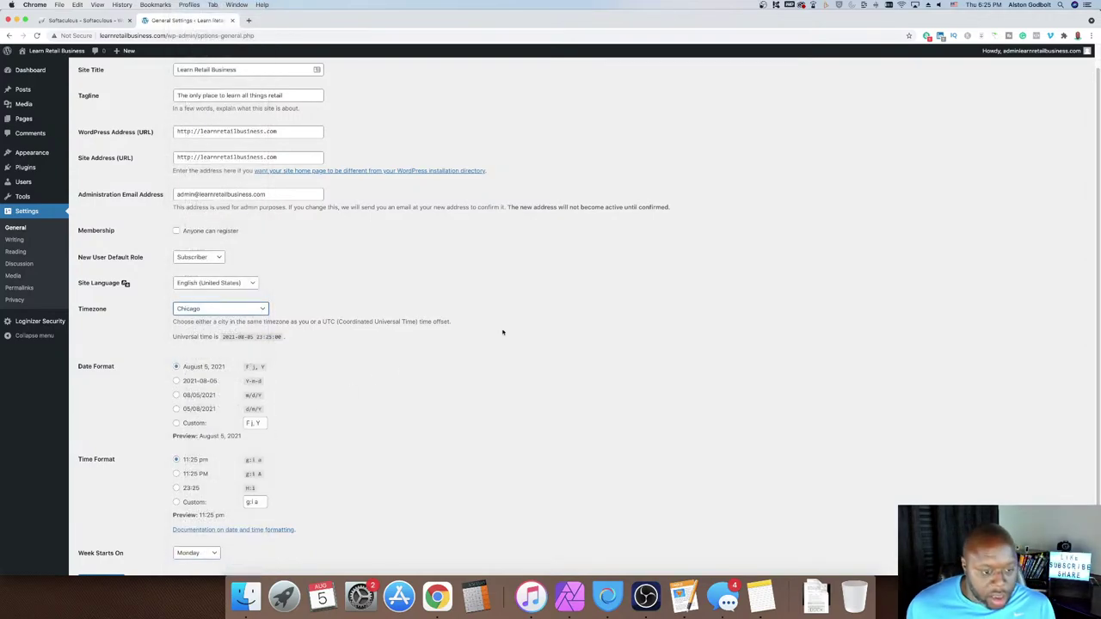
click(503, 332)
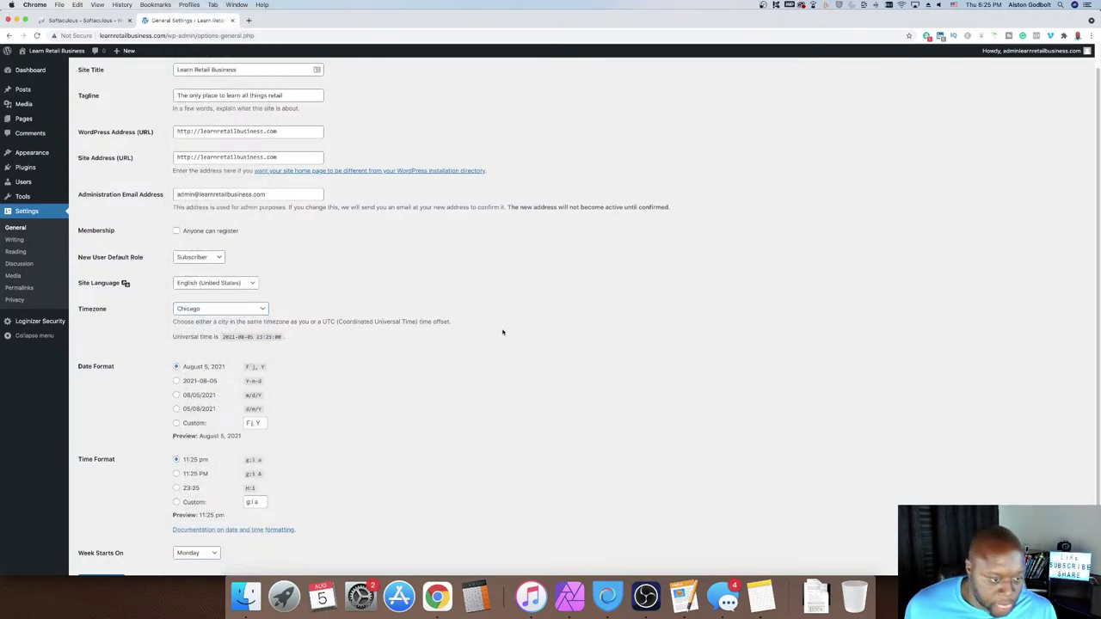
scroll(503, 331, down, 3)
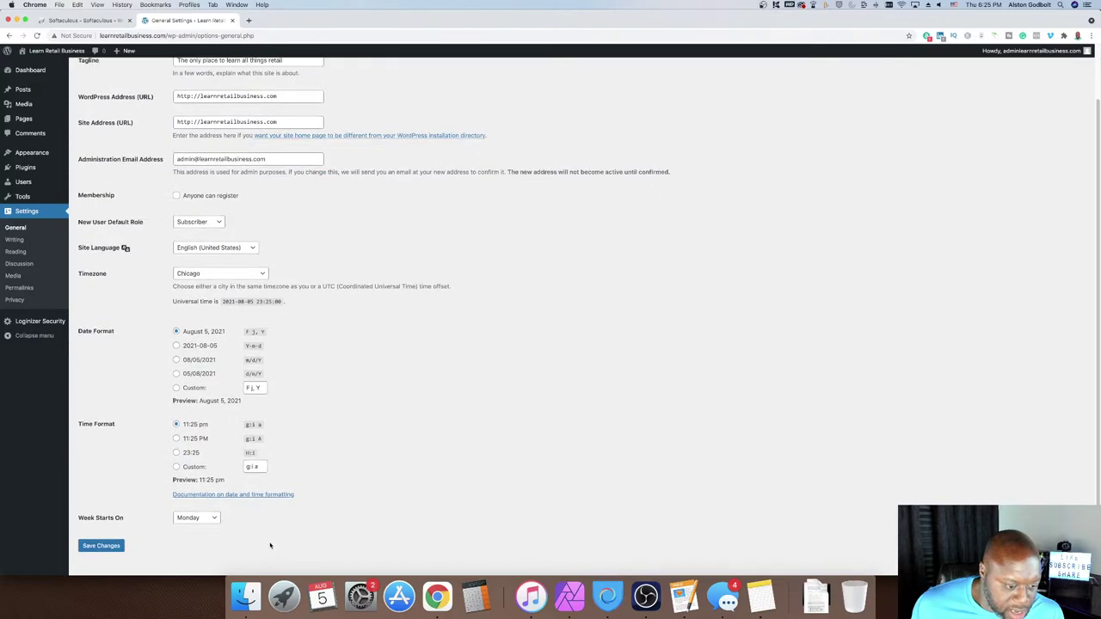
click(118, 547)
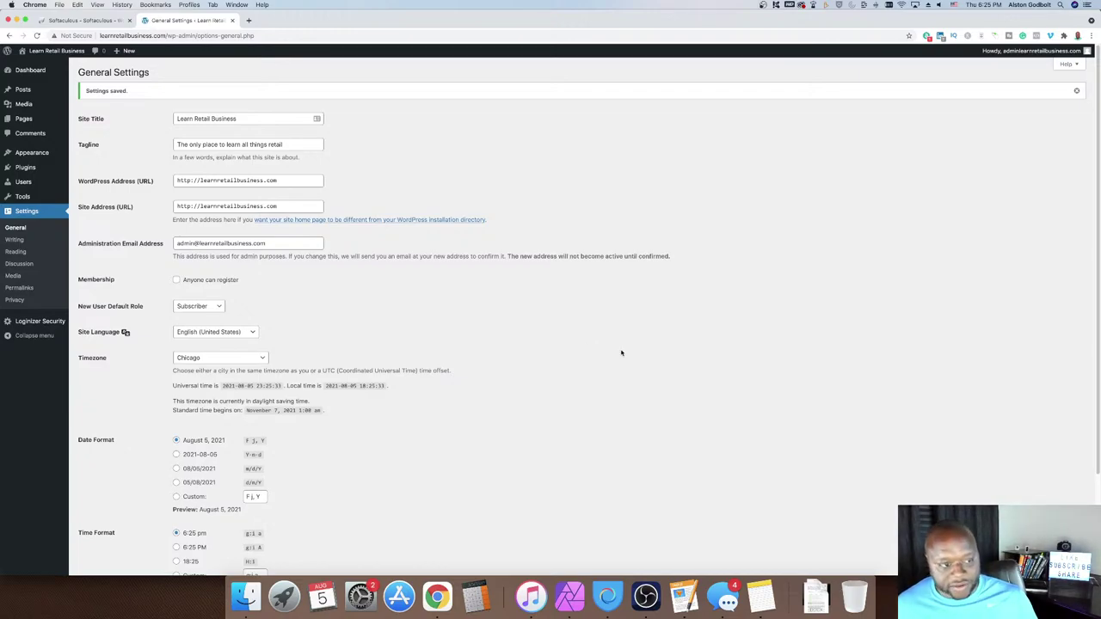
Review the remaining general settings, then examine the writing settings and the choices for the default post category
scroll(585, 393, down, 3)
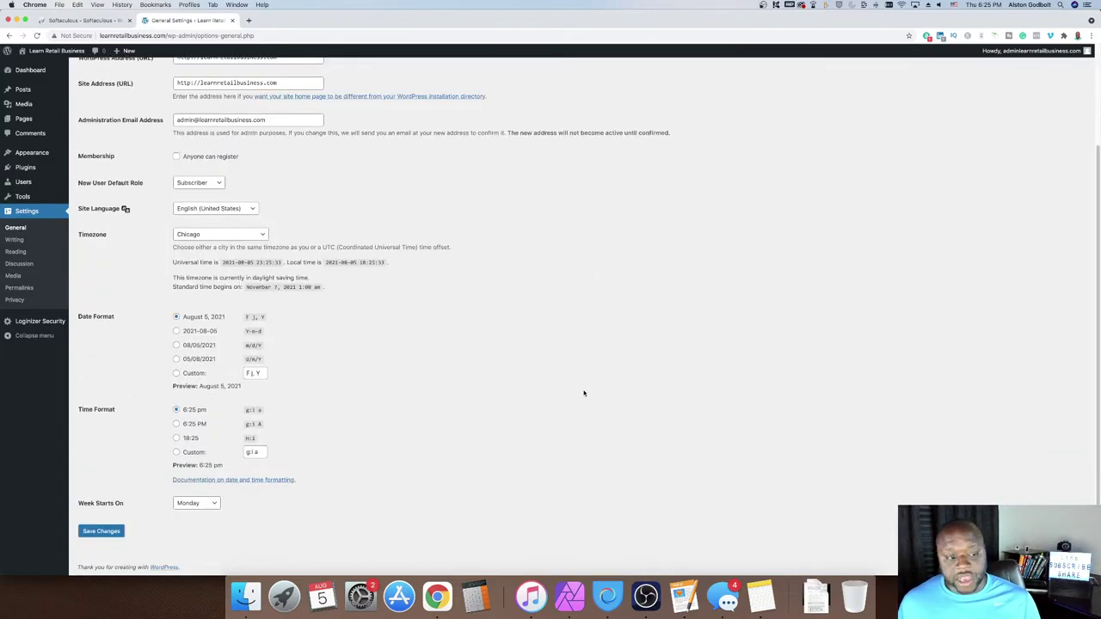
click(24, 242)
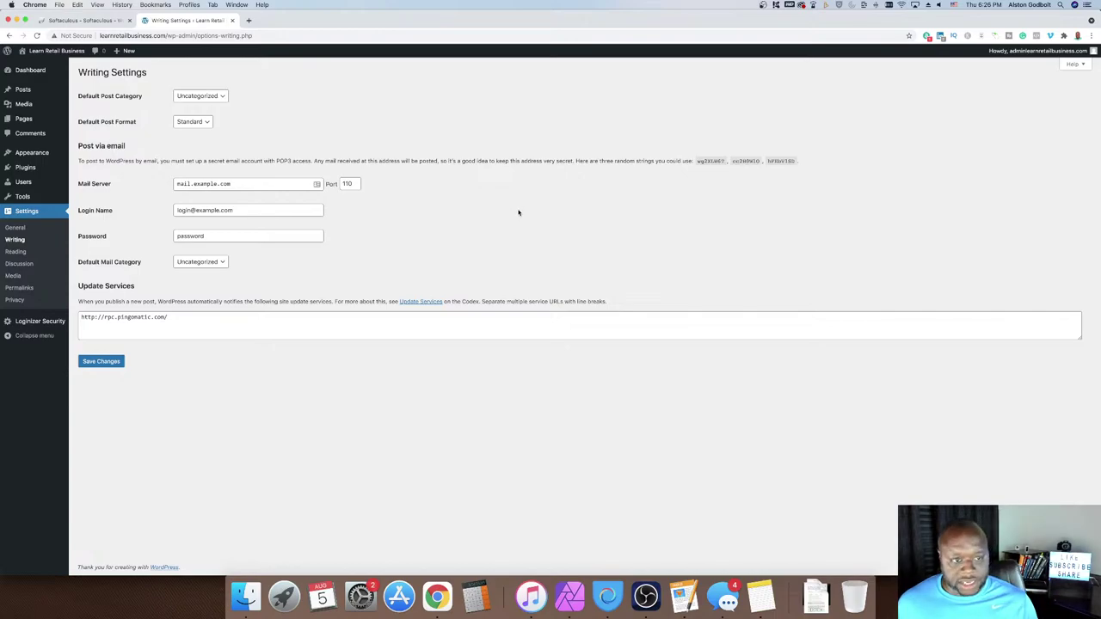
click(205, 96)
click(215, 97)
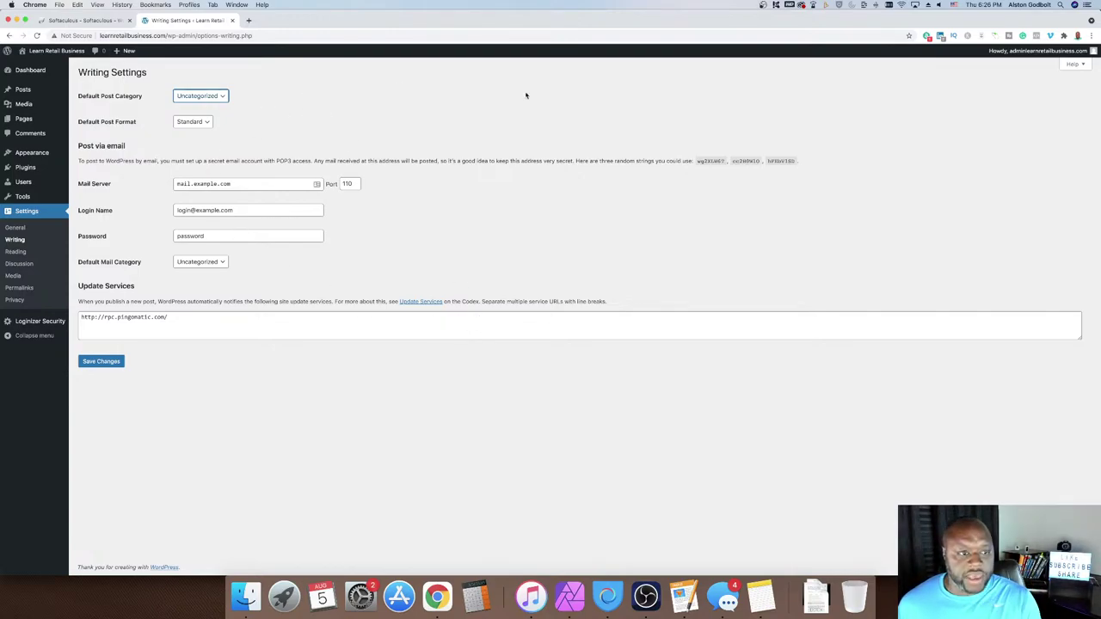
Open the reading settings, set the homepage to display the latest posts and save the changes
click(16, 251)
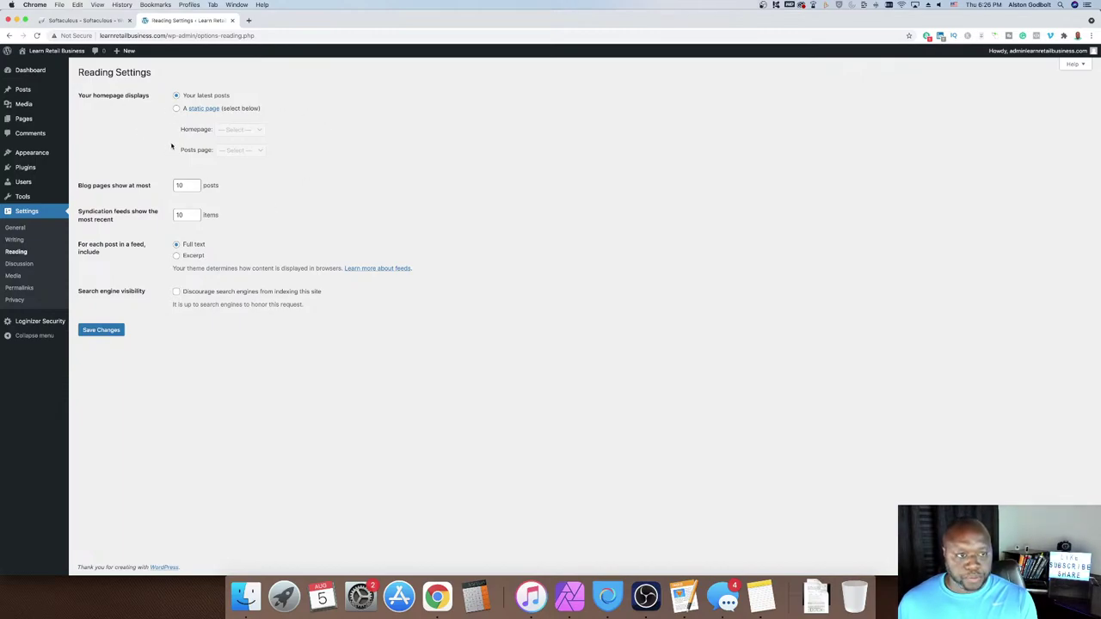
click(176, 109)
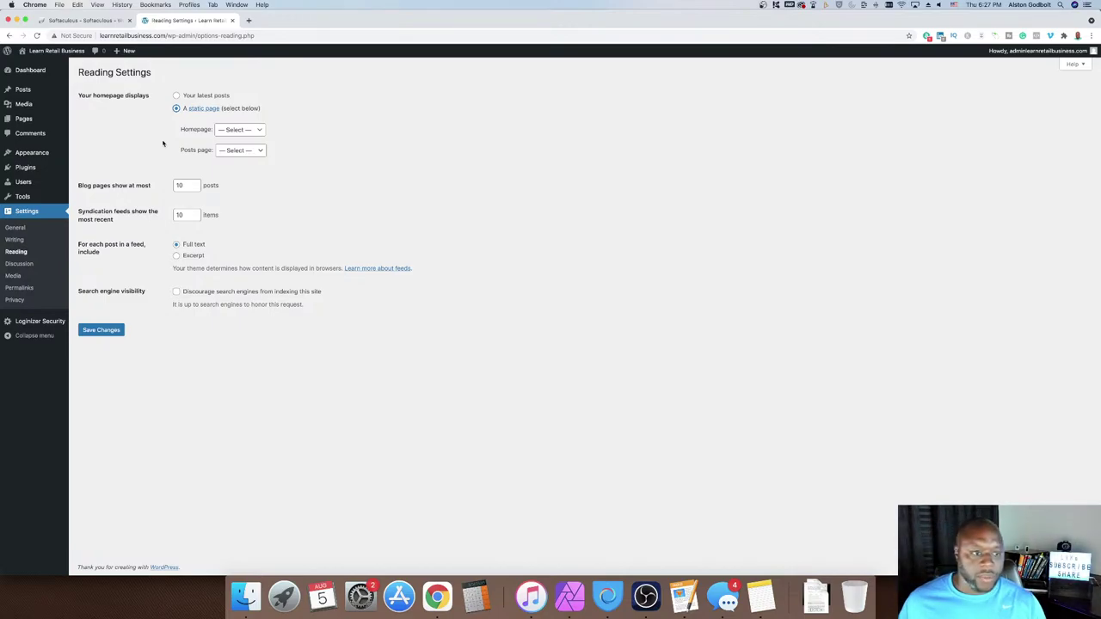
click(177, 96)
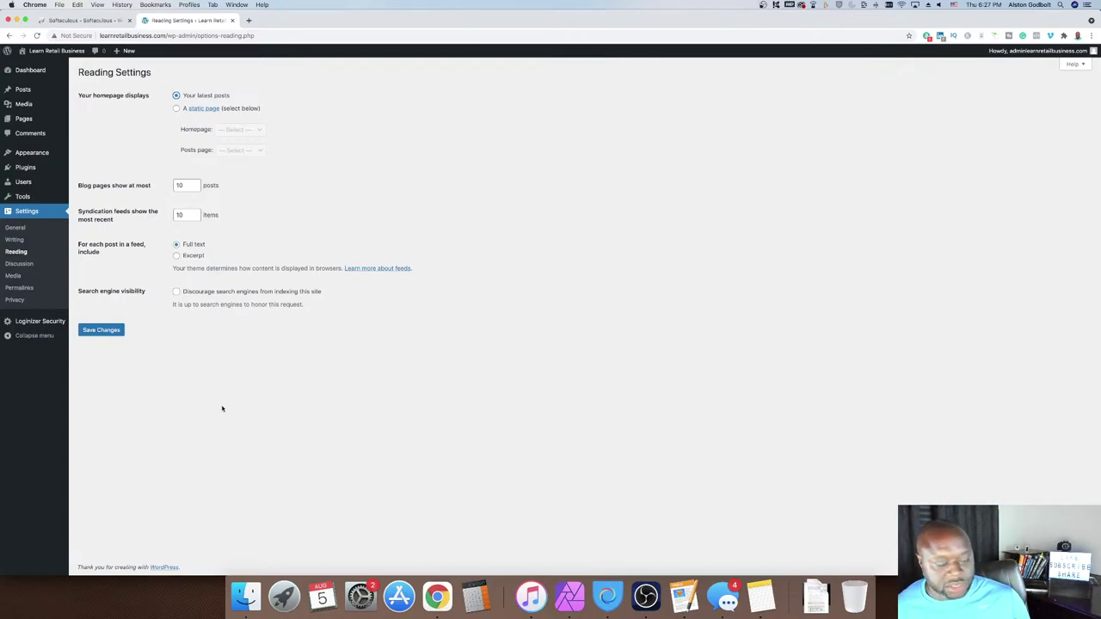
click(122, 333)
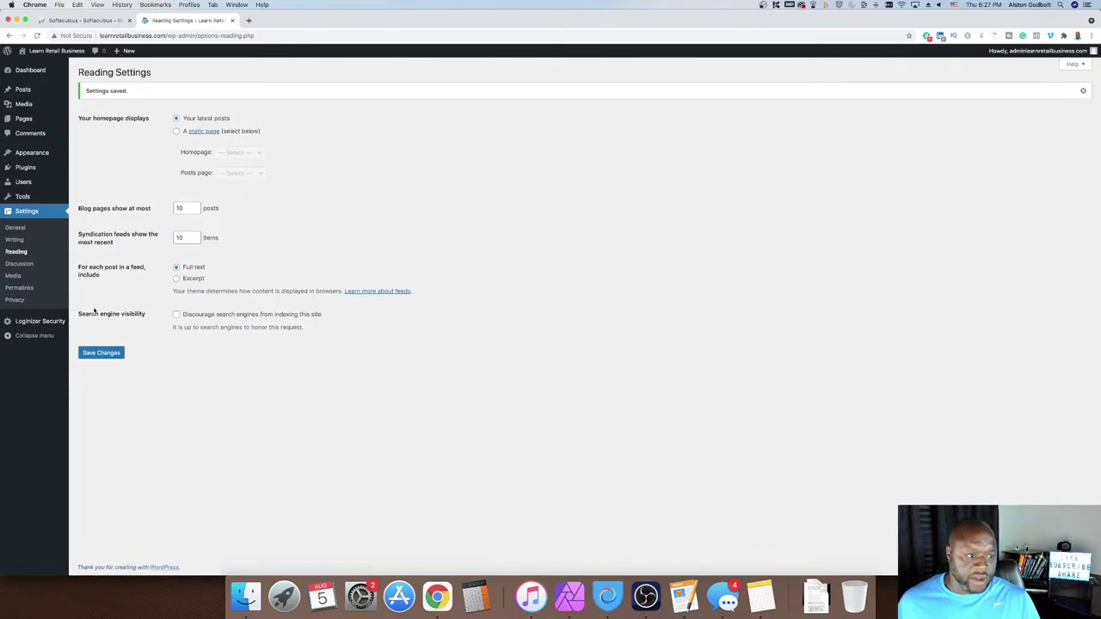
Review the discussion settings down to the default avatar options, then look at the media settings
click(21, 264)
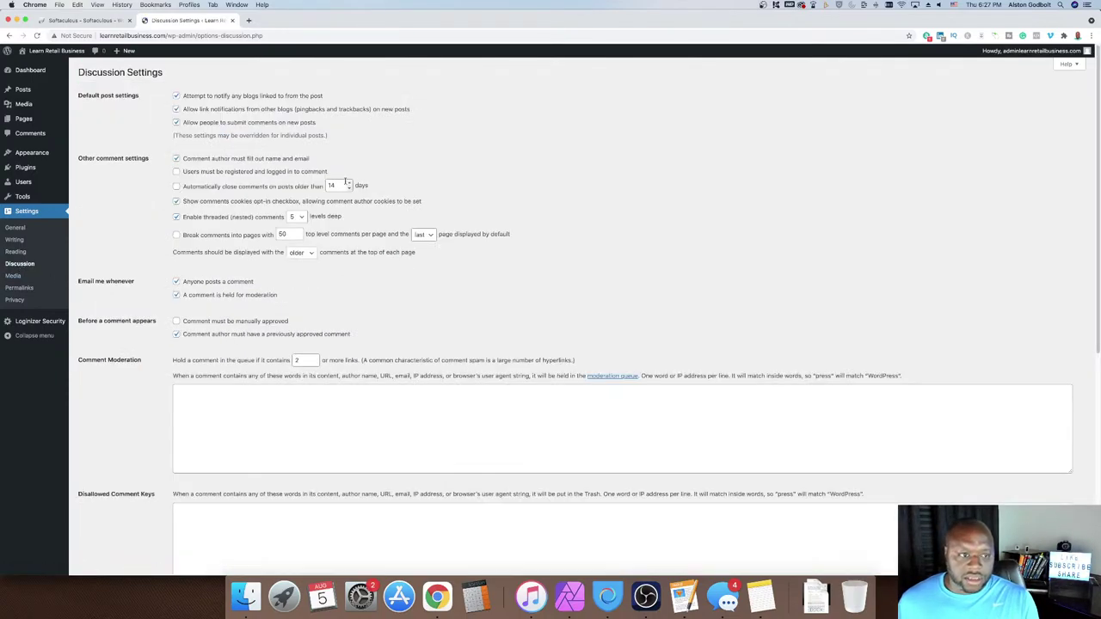
scroll(449, 328, down, 8)
scroll(463, 352, down, 1)
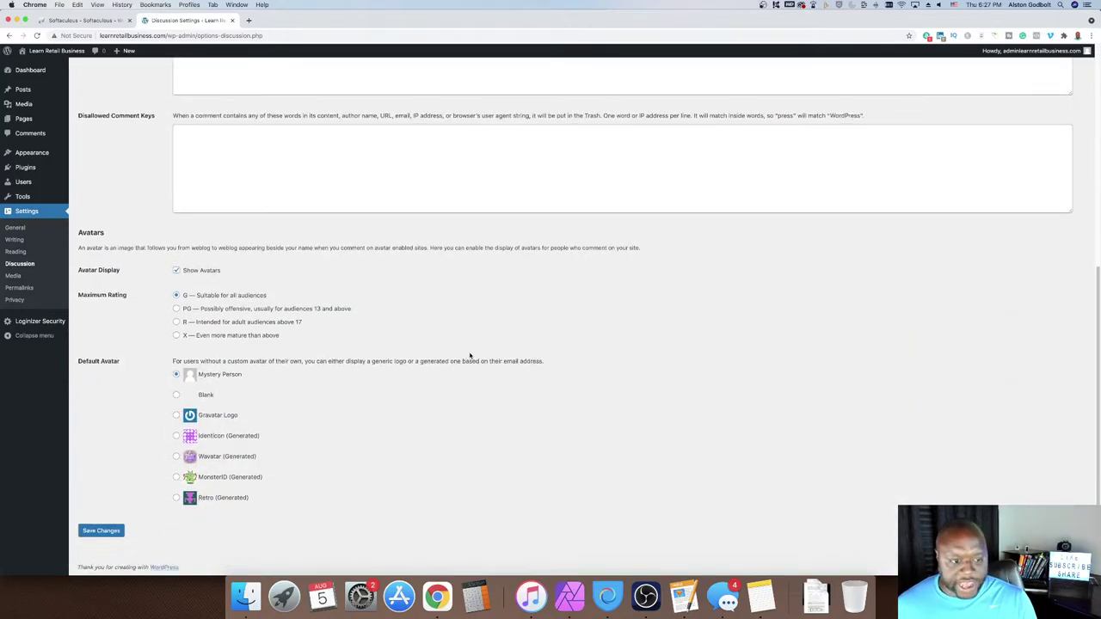
click(17, 276)
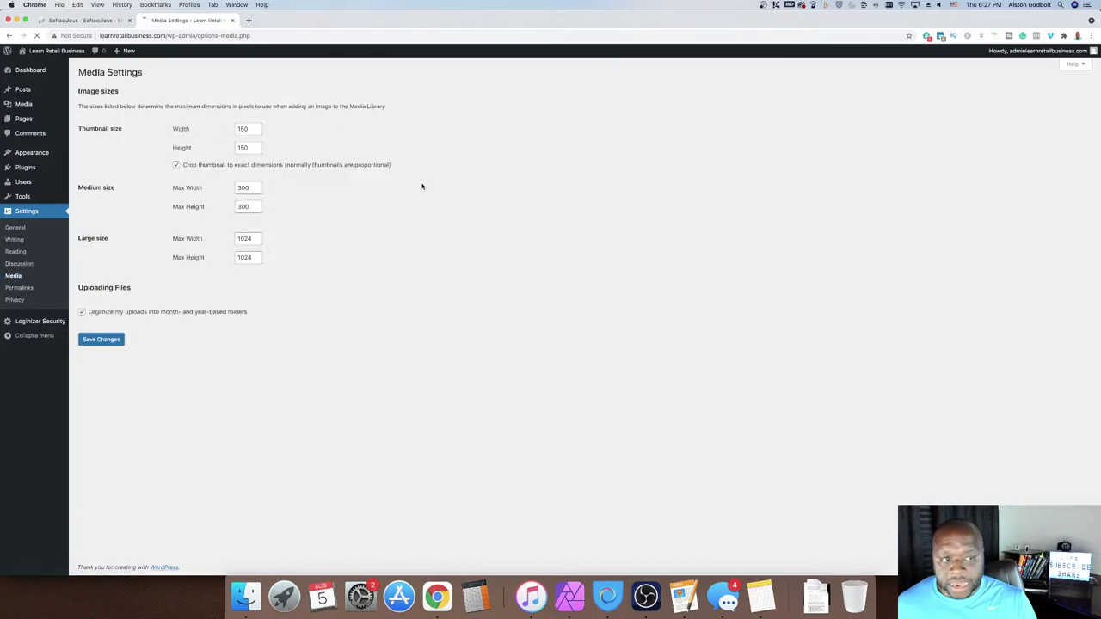
Change the site's permalink structure to Post name and save the permalink settings
click(19, 288)
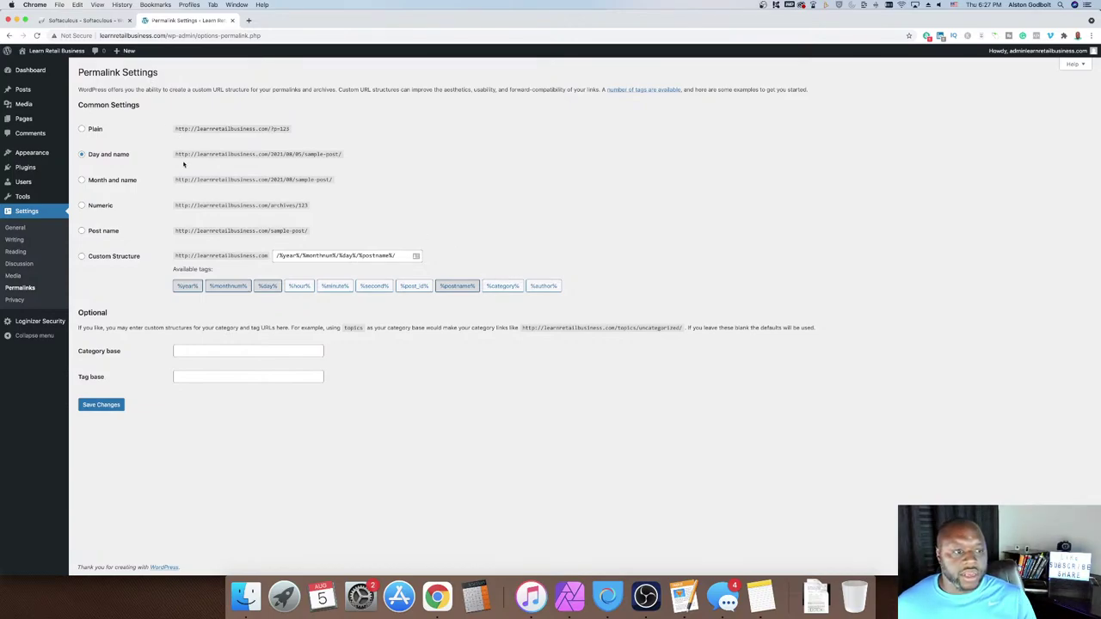
click(81, 231)
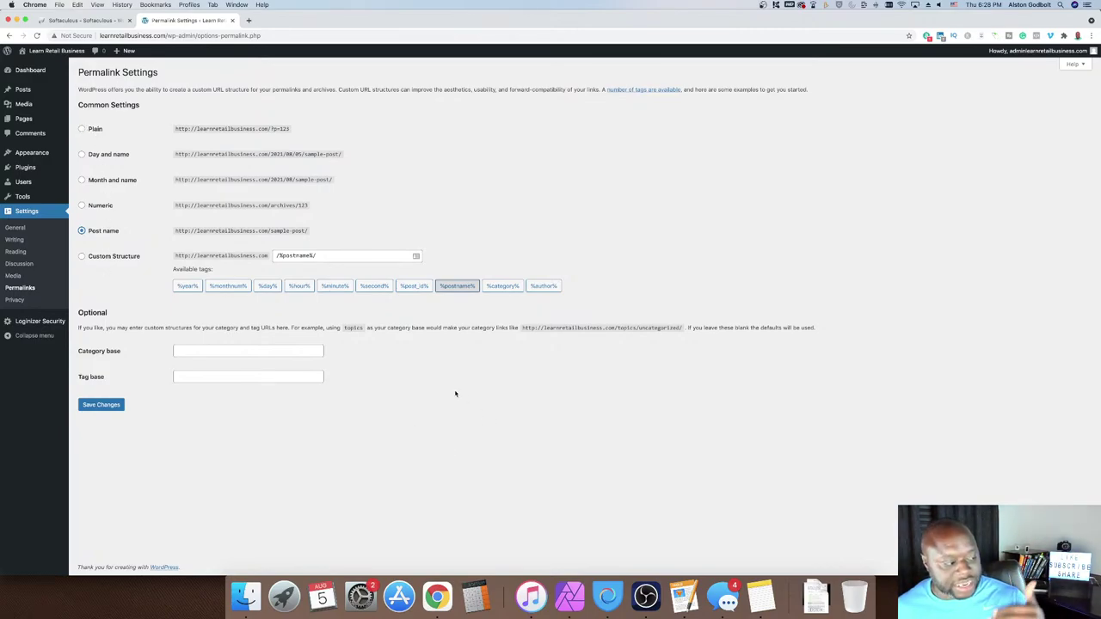
click(95, 406)
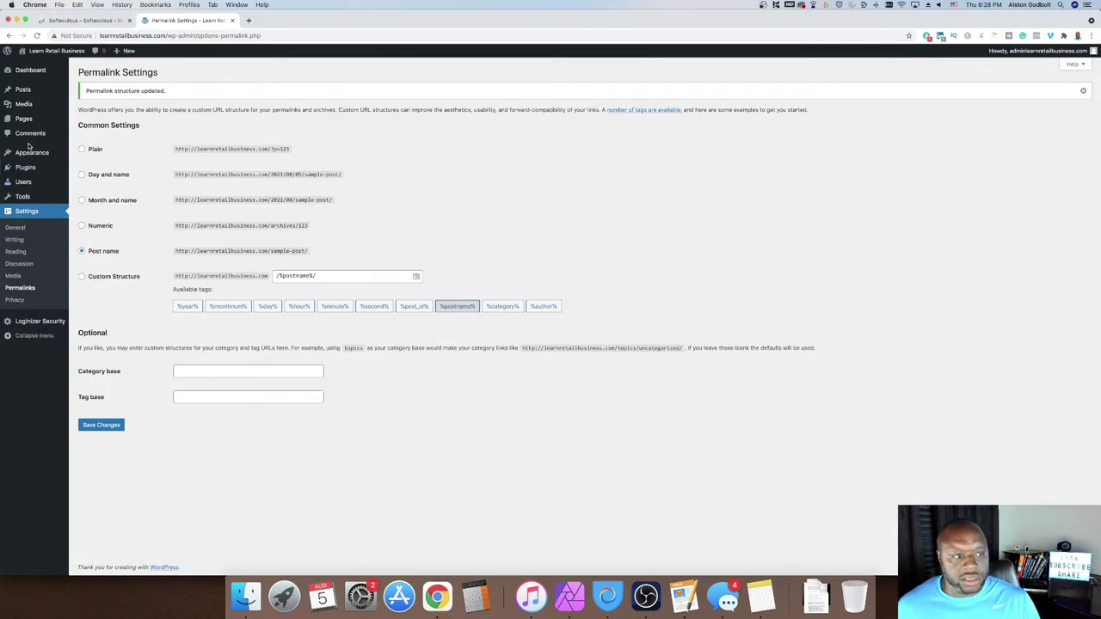
Open the site's installed themes, then load the ThemeForest website in a new browser tab
mouse_move(31, 152)
click(88, 155)
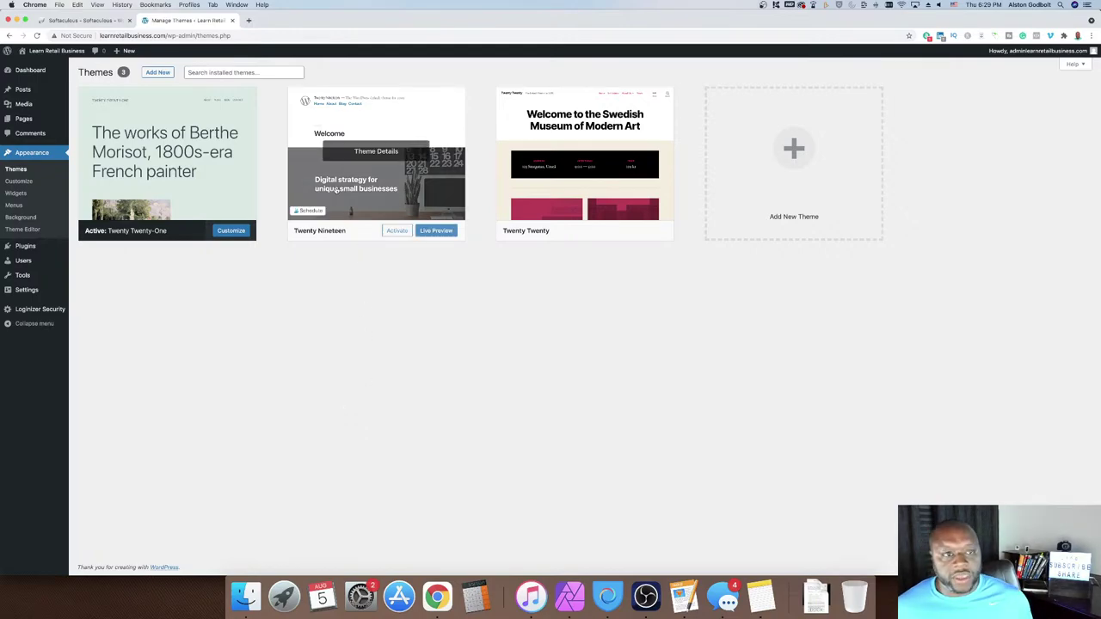
click(248, 21)
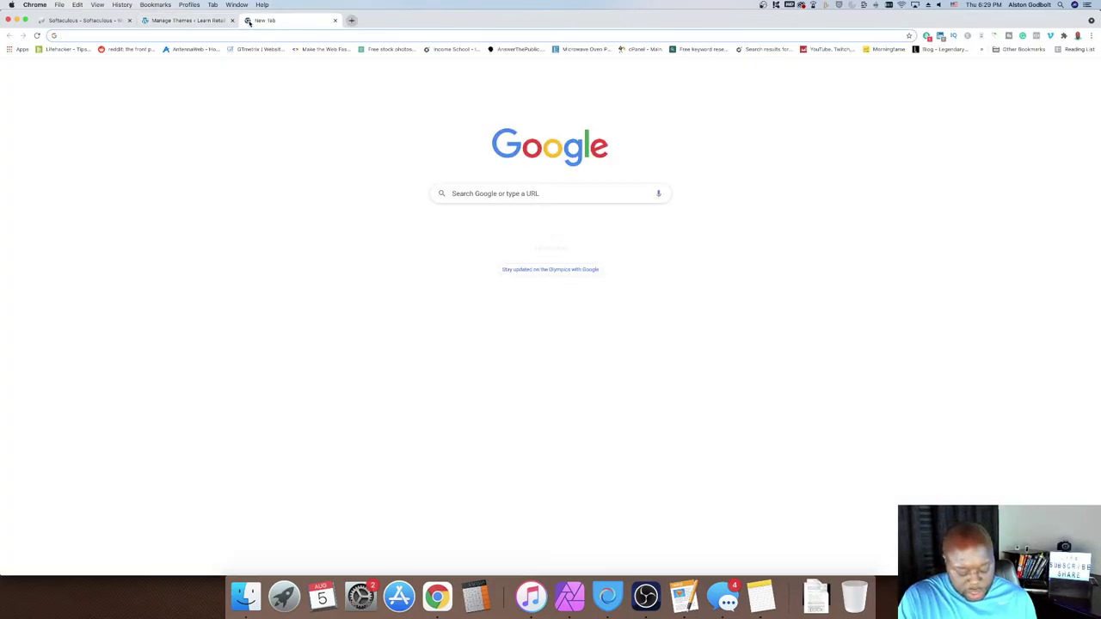
text(the)
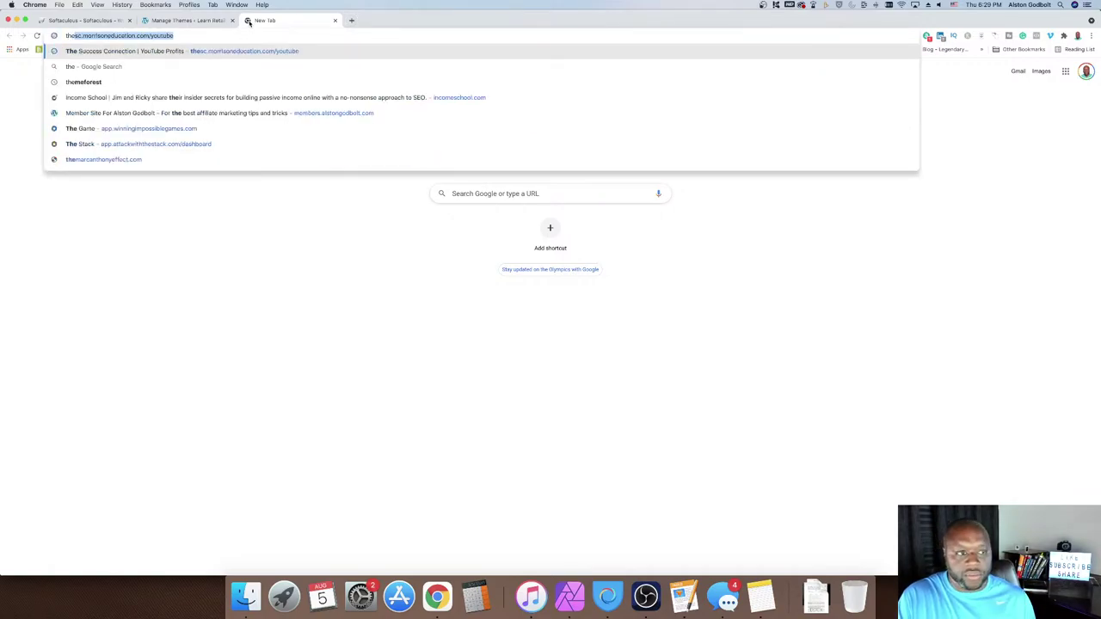
text(meforest)
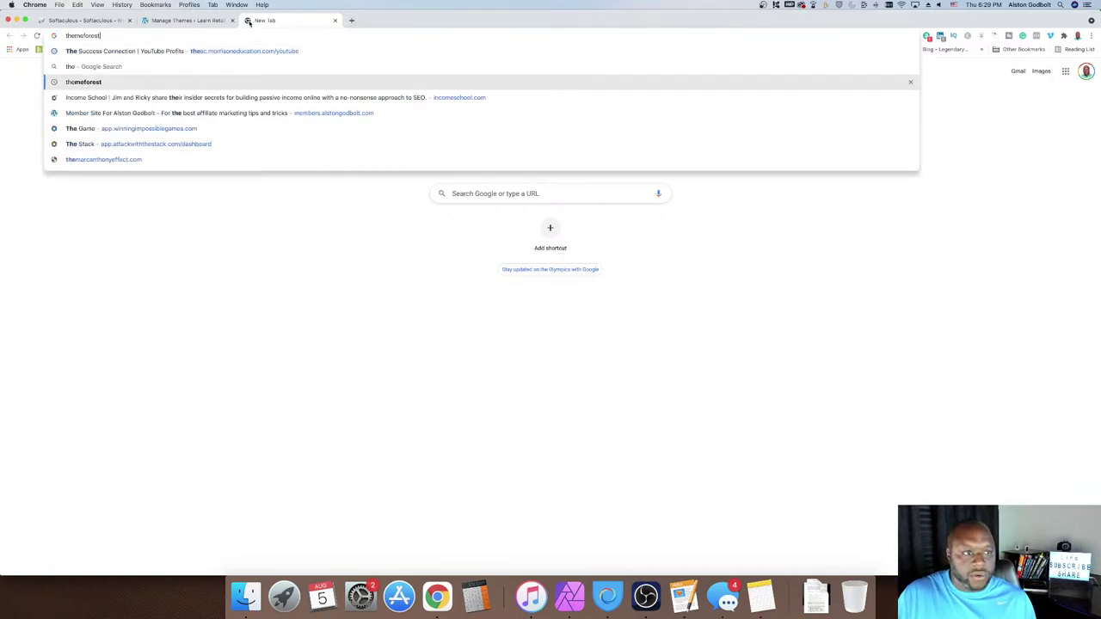
text(.com)
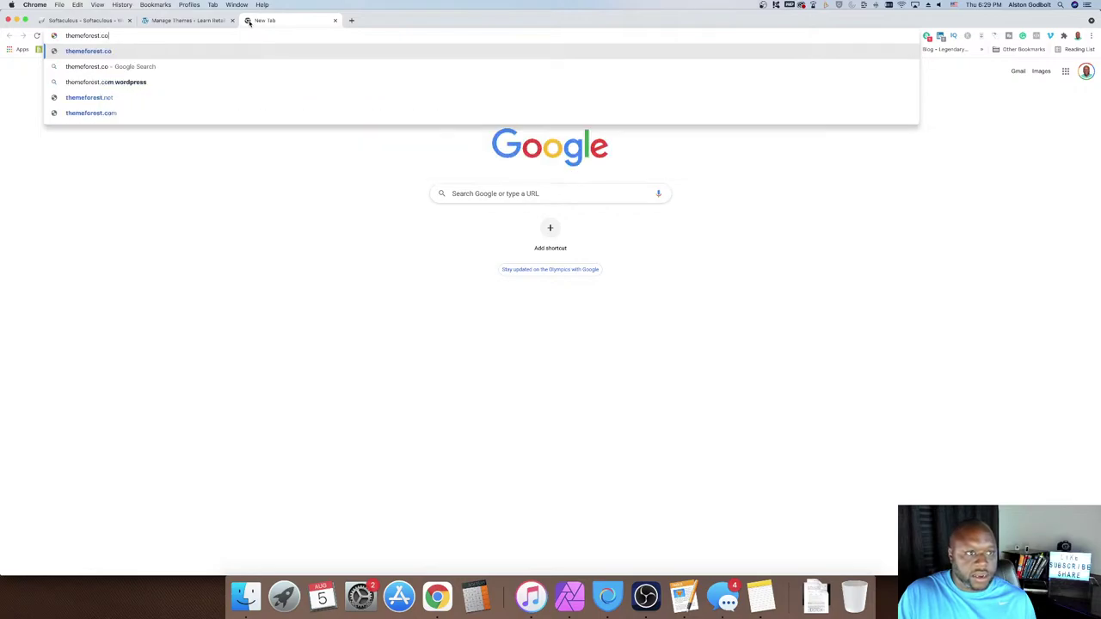
key(Return)
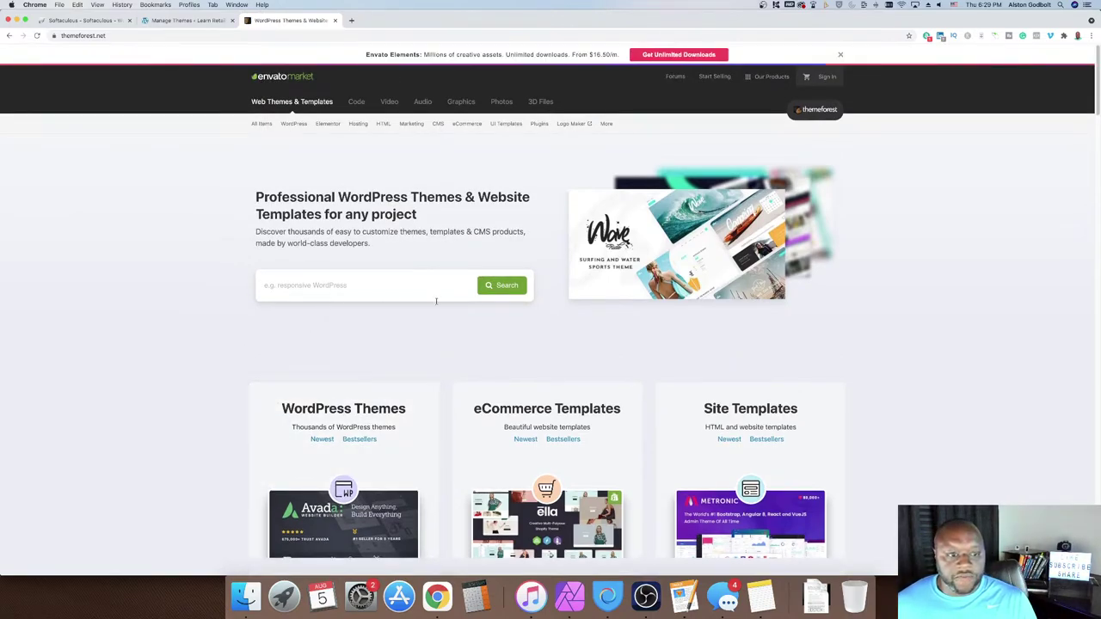
Search ThemeForest for "dog" and look through the matching website themes
click(421, 284)
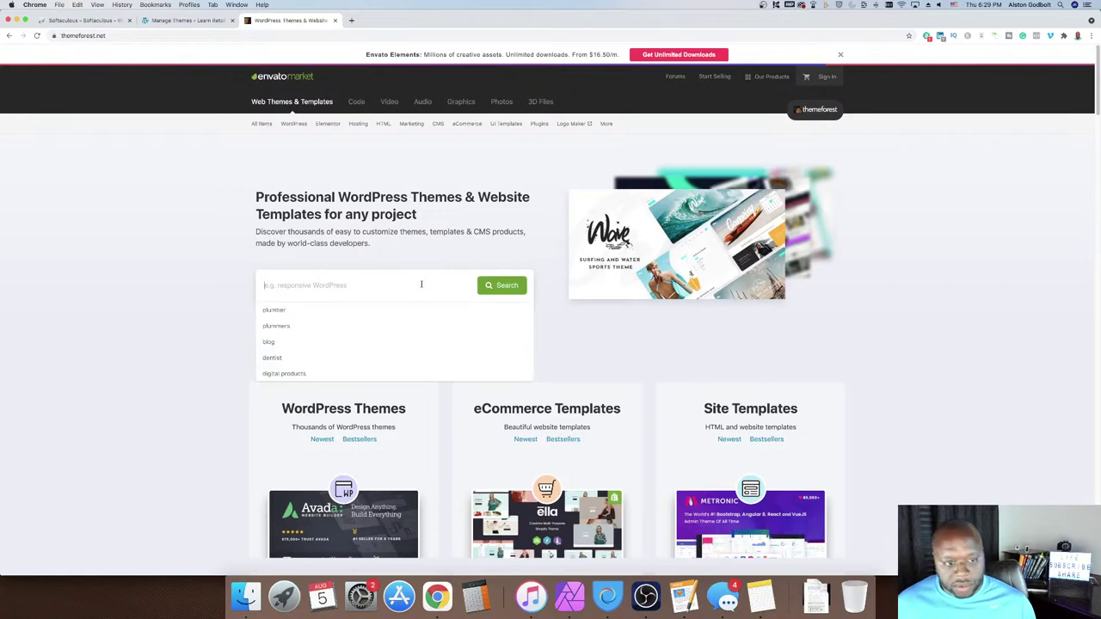
text(dog)
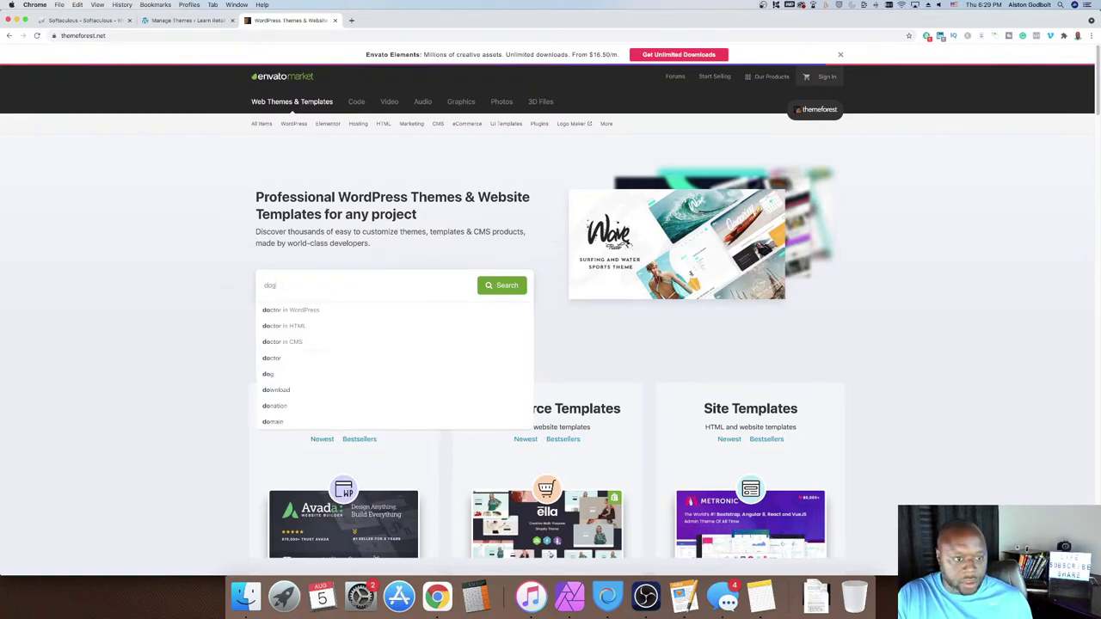
key(Return)
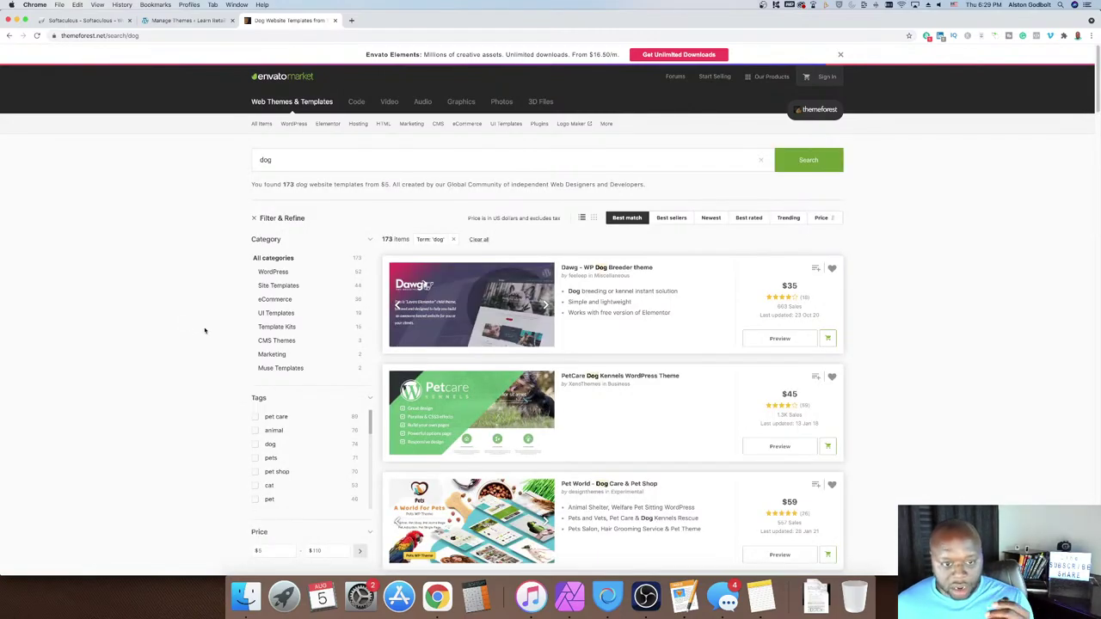
scroll(213, 344, down, 3)
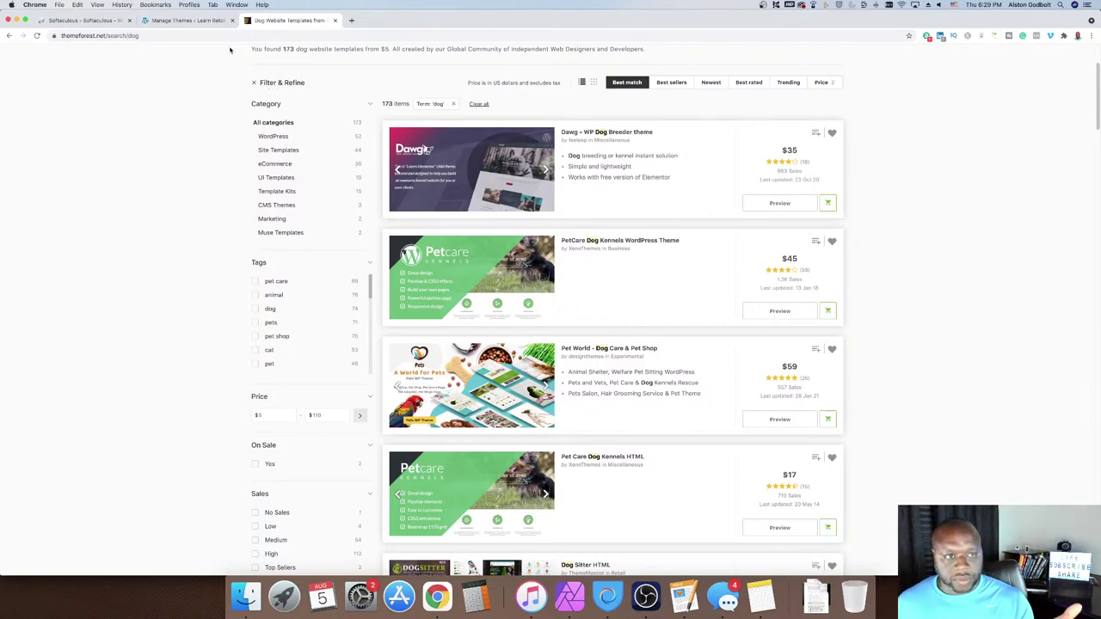
Search the web for "generatepress" in a new browser tab and open the official GeneratePress website
click(351, 19)
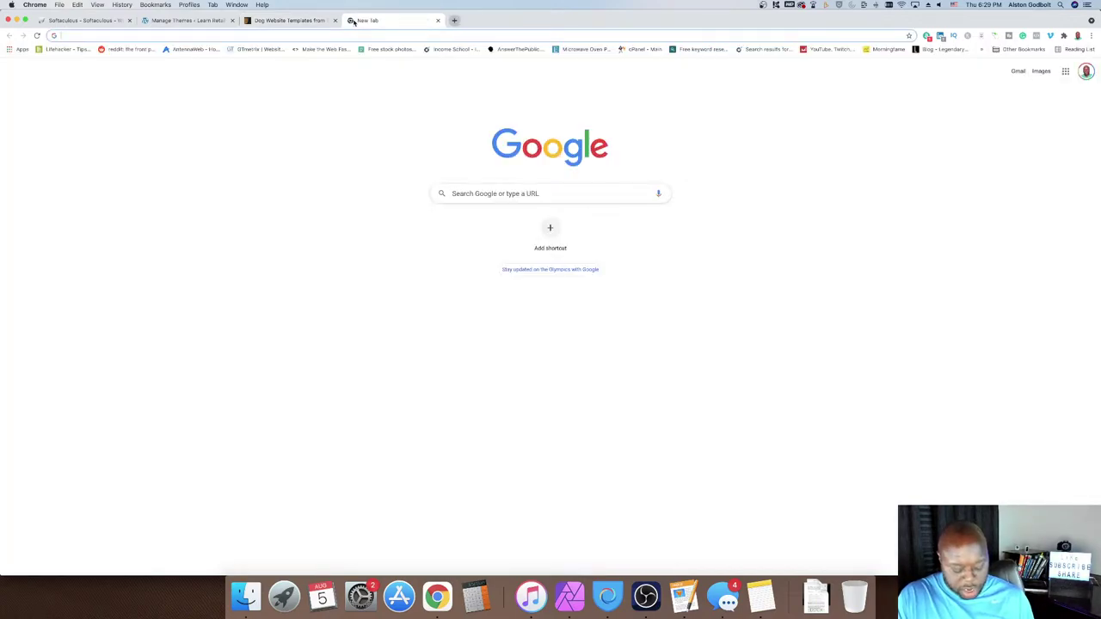
text(generate)
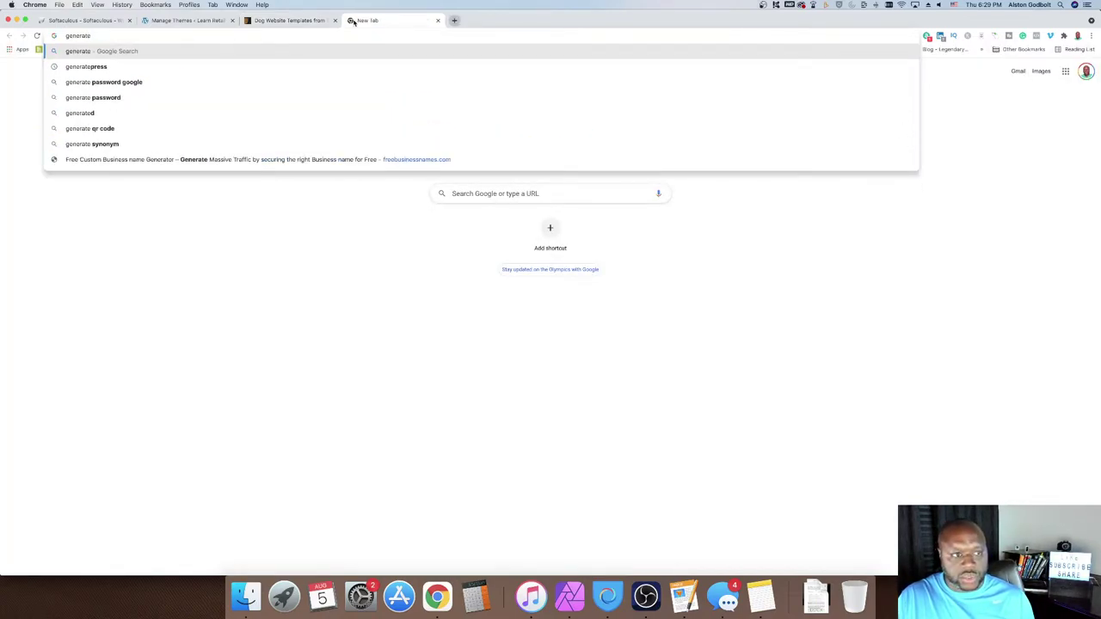
click(325, 68)
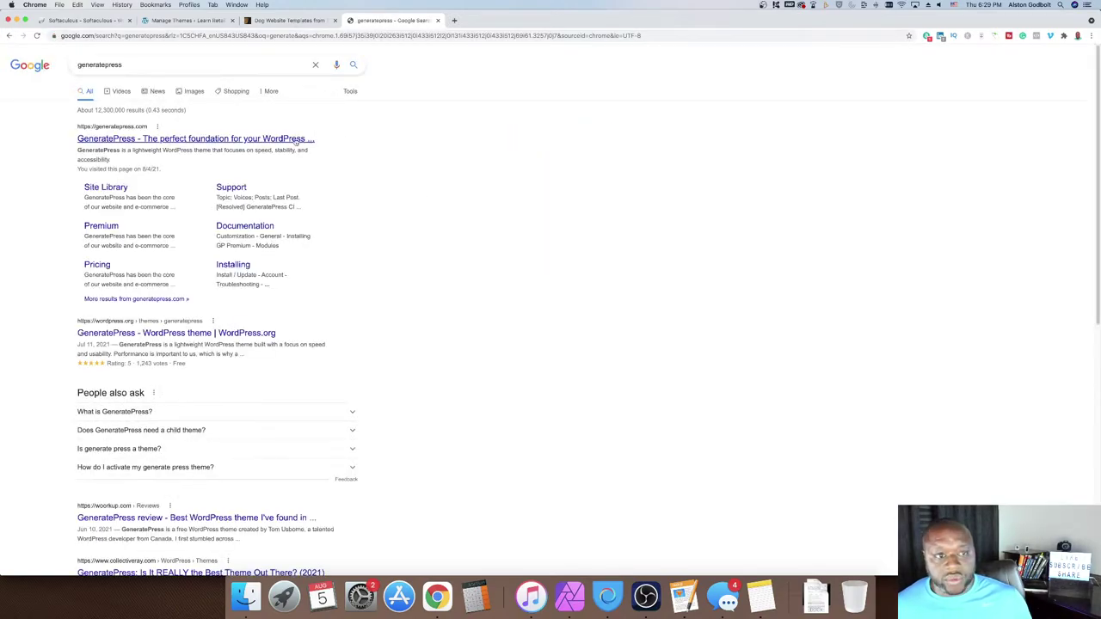
click(284, 138)
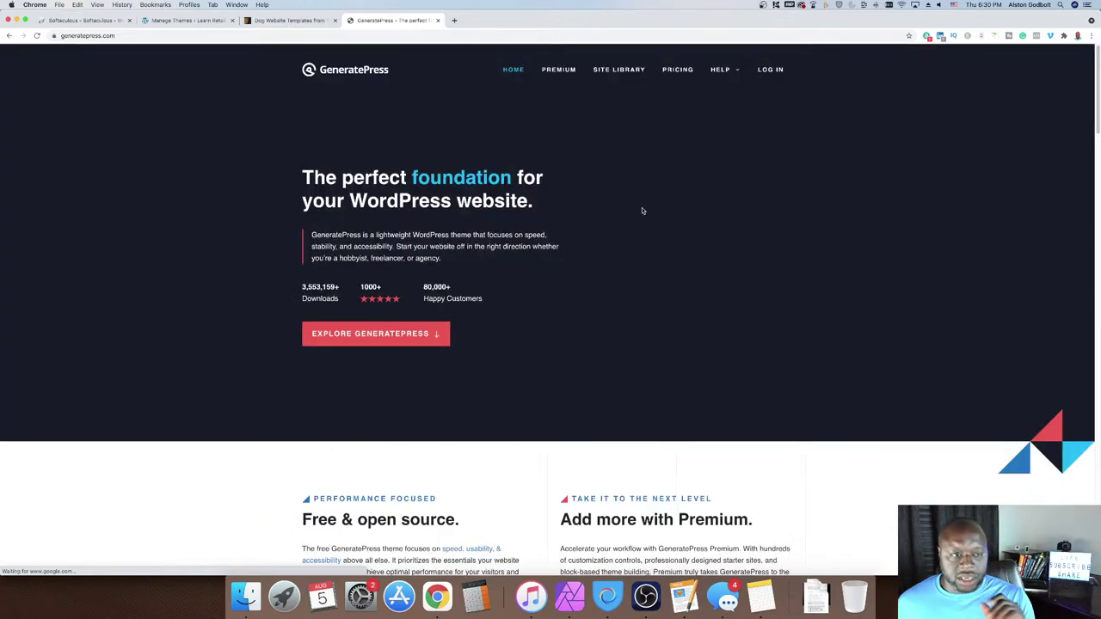
Examine the GeneratePress pricing page, including its yearly and lifetime plans, questions and customer reviews
click(678, 73)
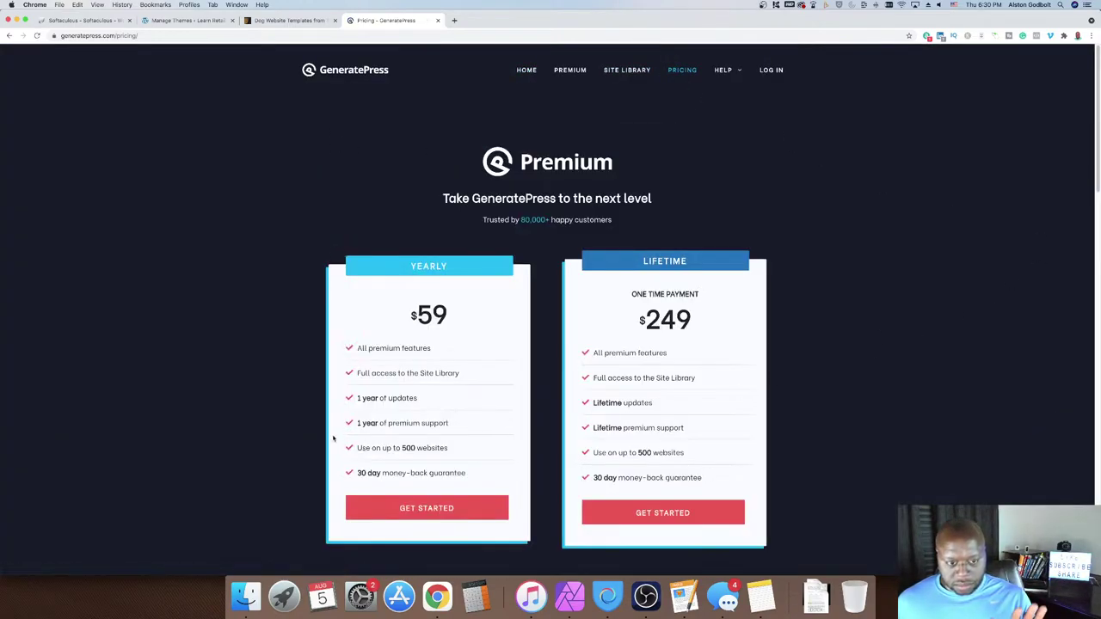
scroll(310, 448, down, 5)
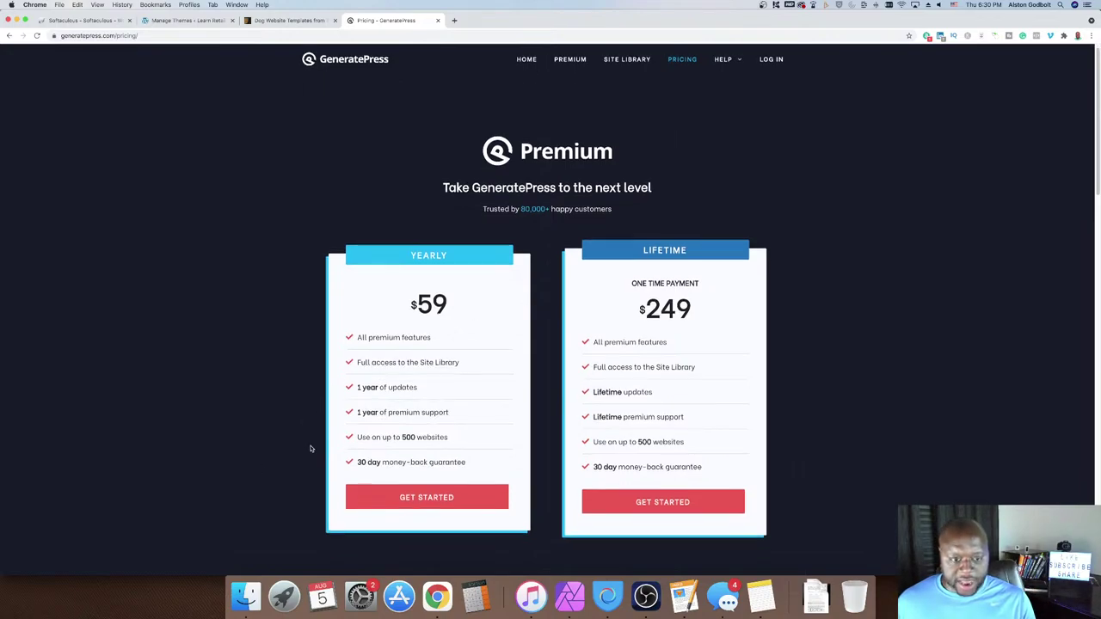
scroll(311, 448, down, 8)
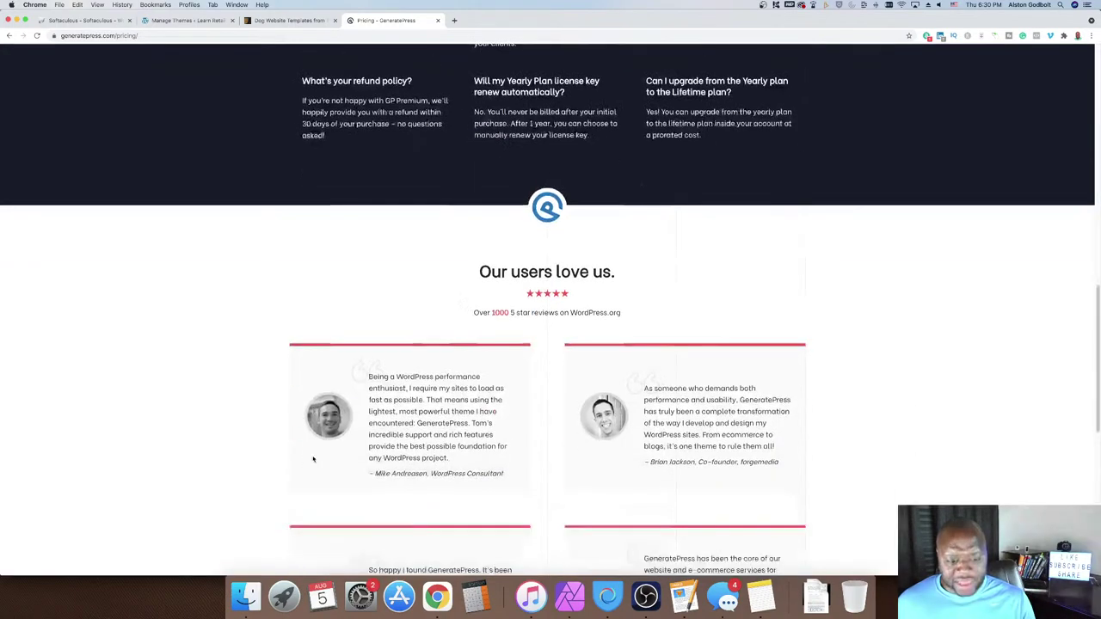
scroll(321, 479, up, 7)
scroll(322, 481, up, 6)
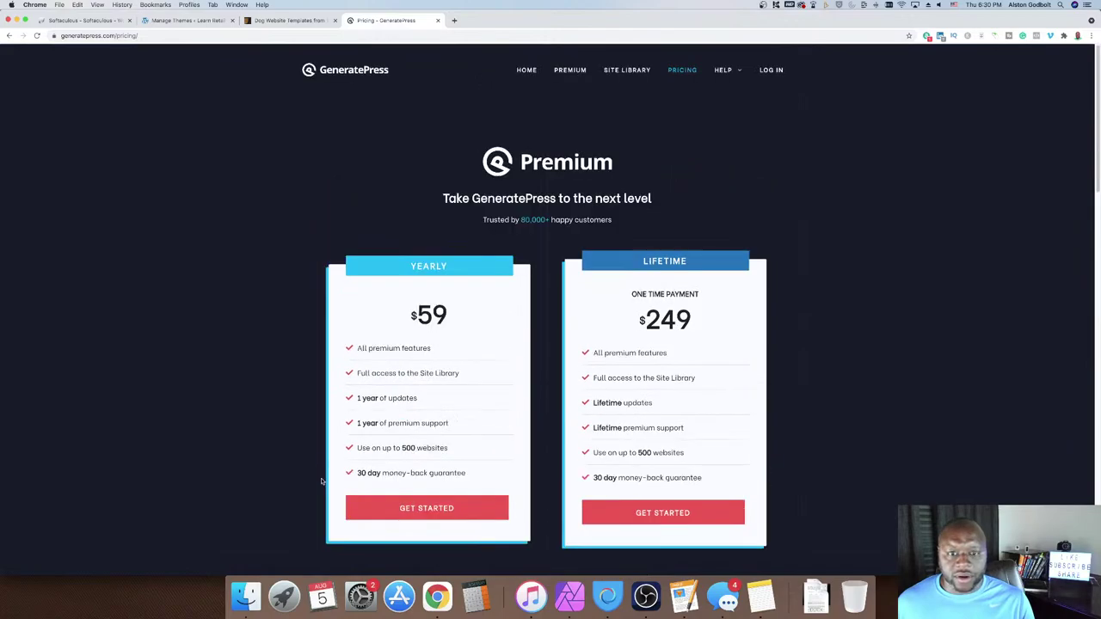
Return to the GeneratePress homepage and download the free version of the theme
click(527, 70)
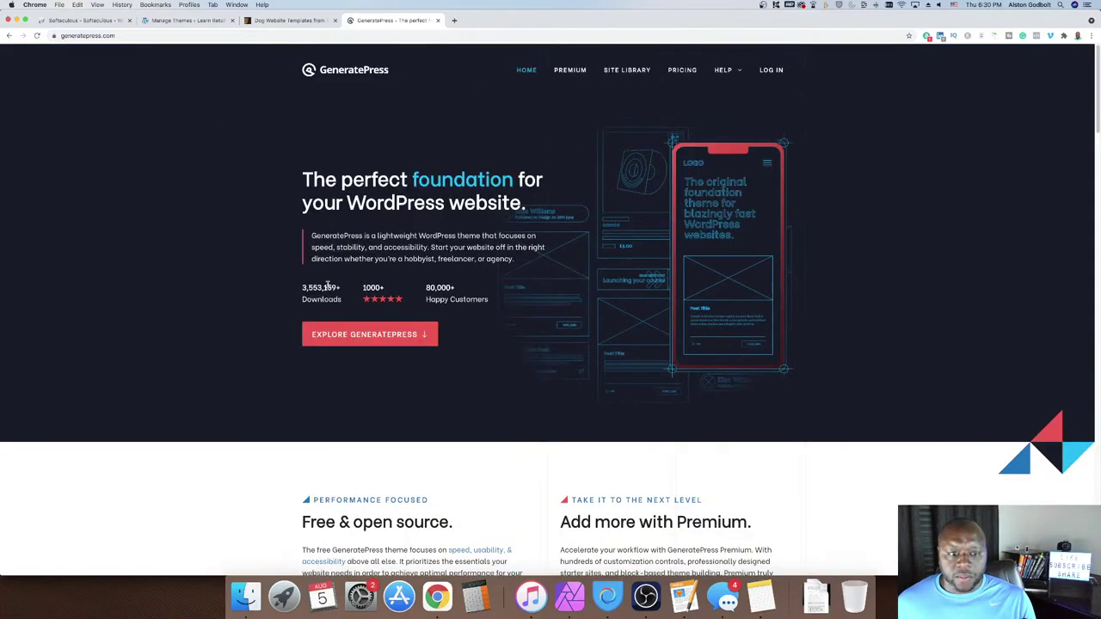
scroll(303, 292, down, 5)
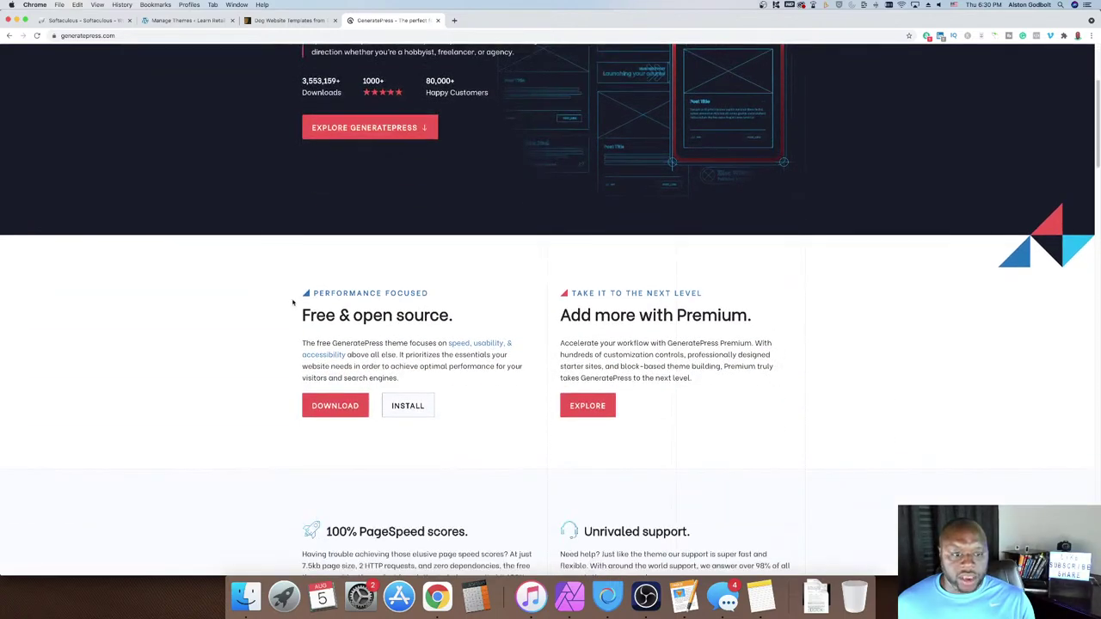
click(360, 409)
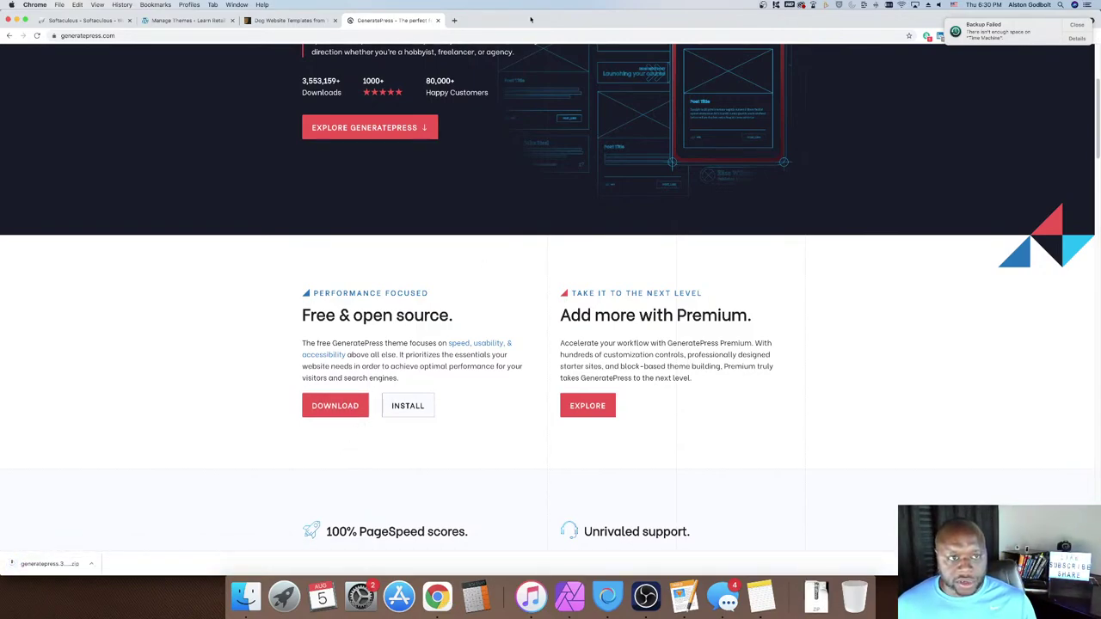
Upload generatepress.3.0.4.zip from the Downloads folder as a new WordPress theme and install it
click(207, 22)
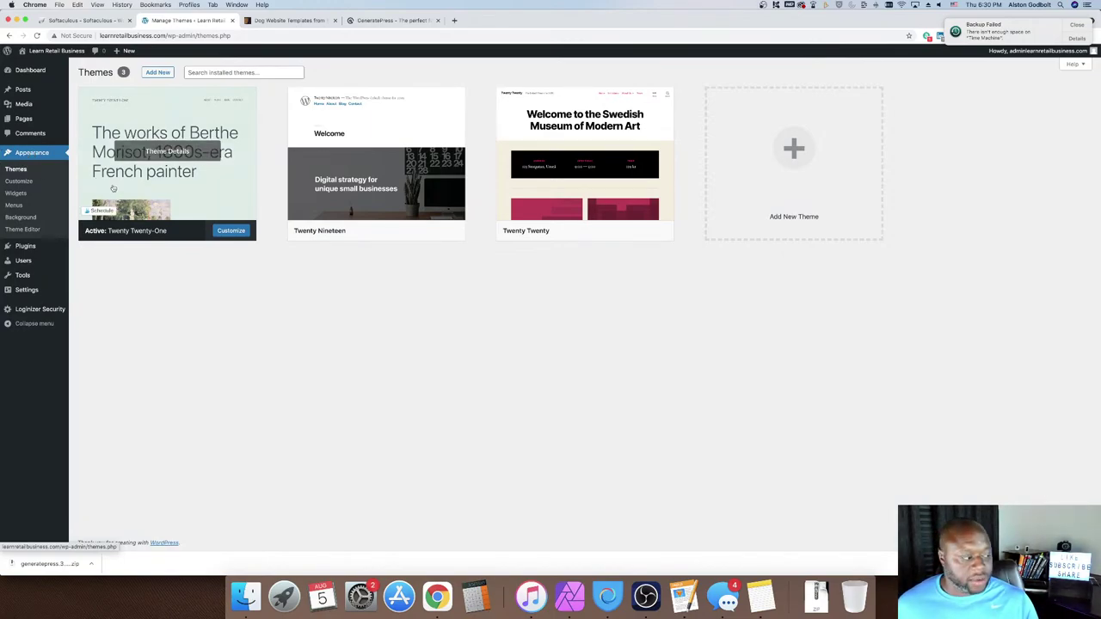
click(157, 73)
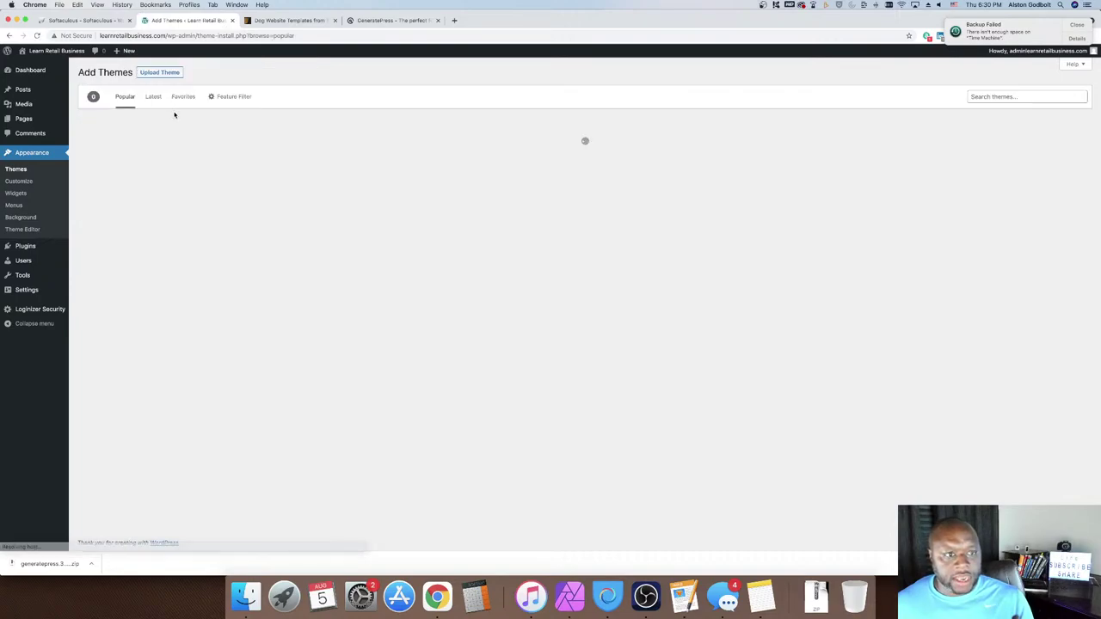
click(158, 74)
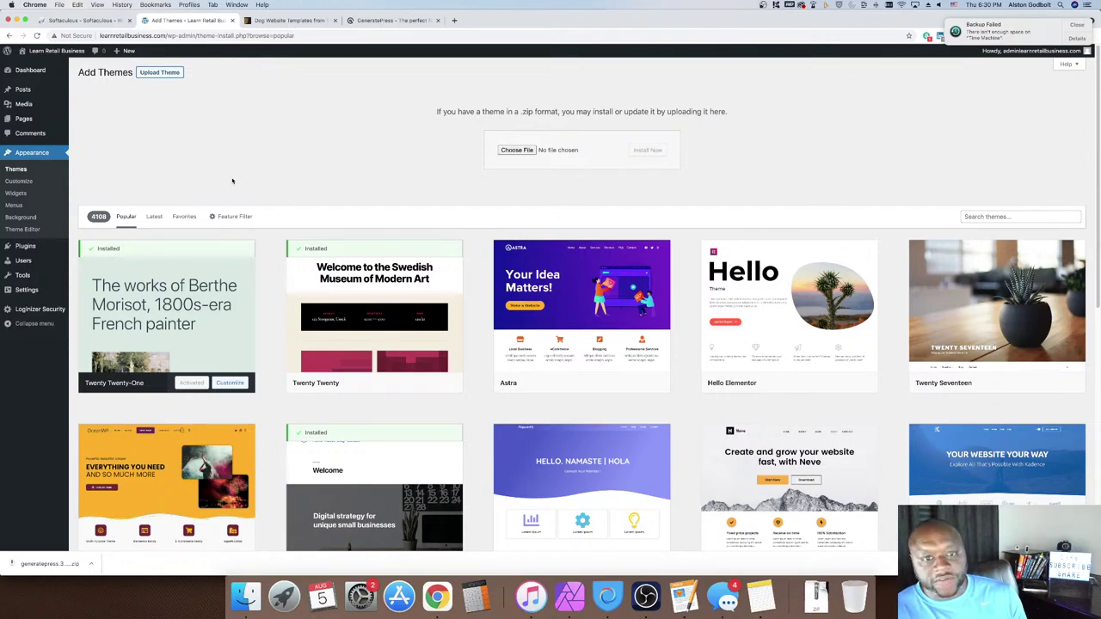
click(510, 150)
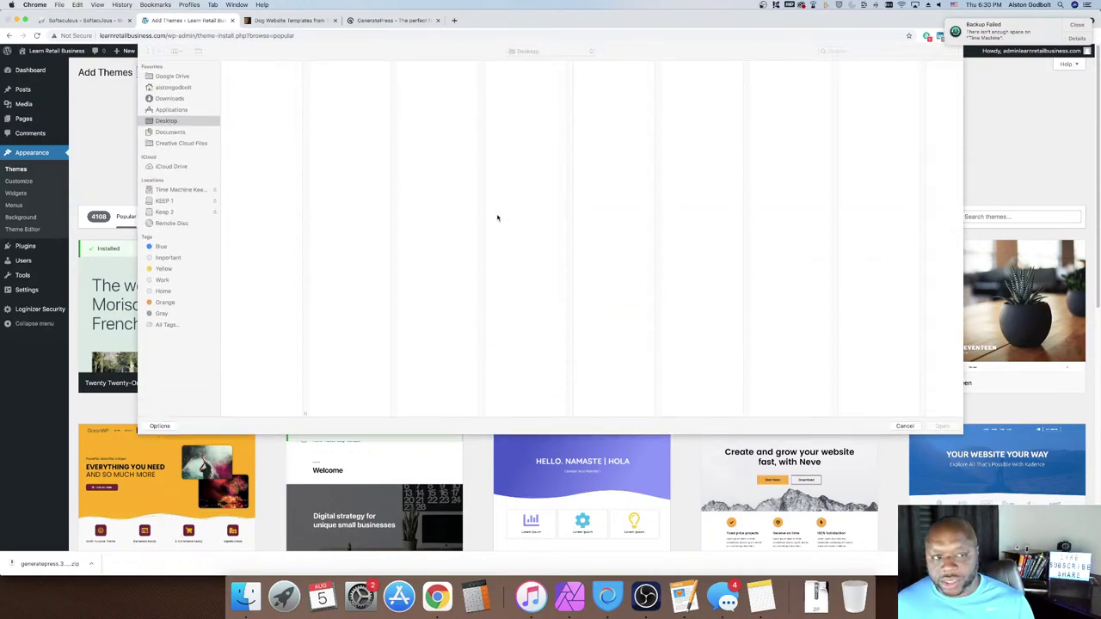
click(172, 98)
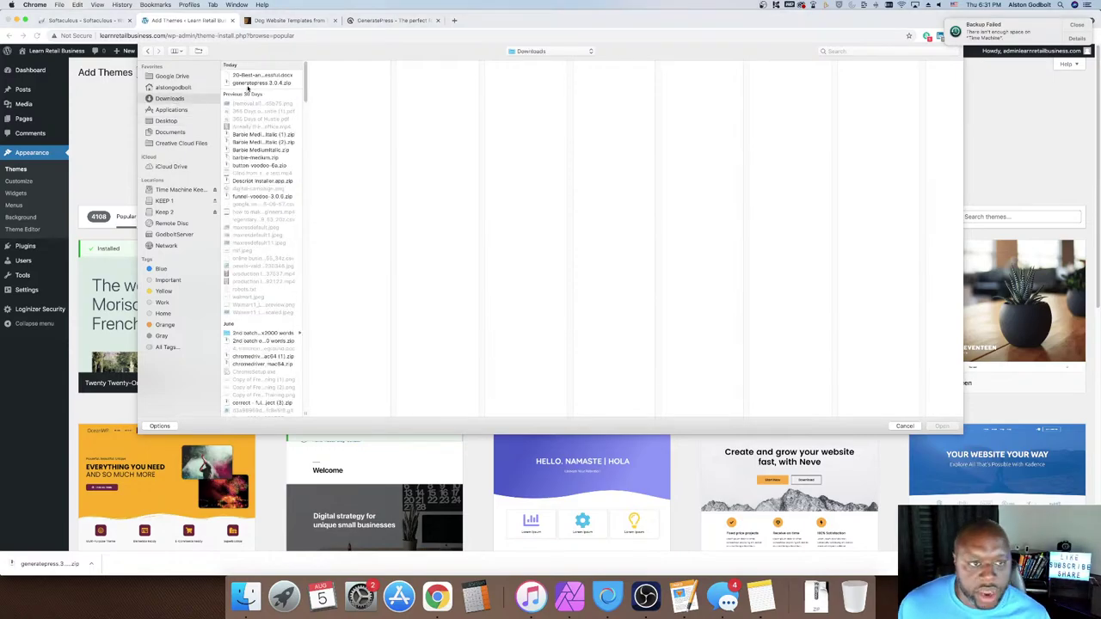
click(251, 84)
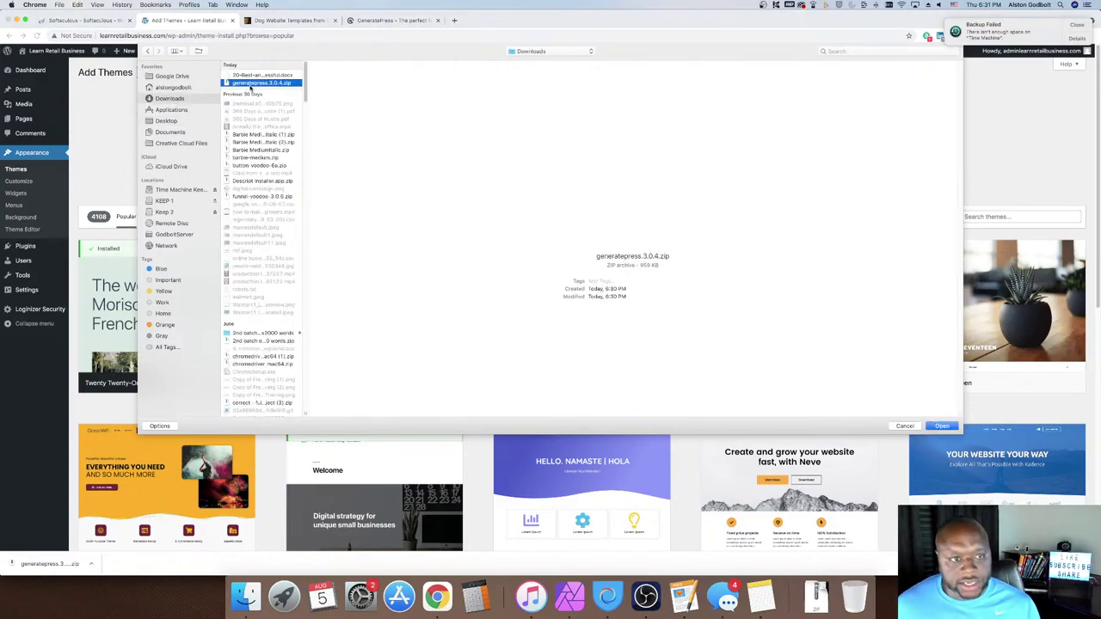
click(941, 425)
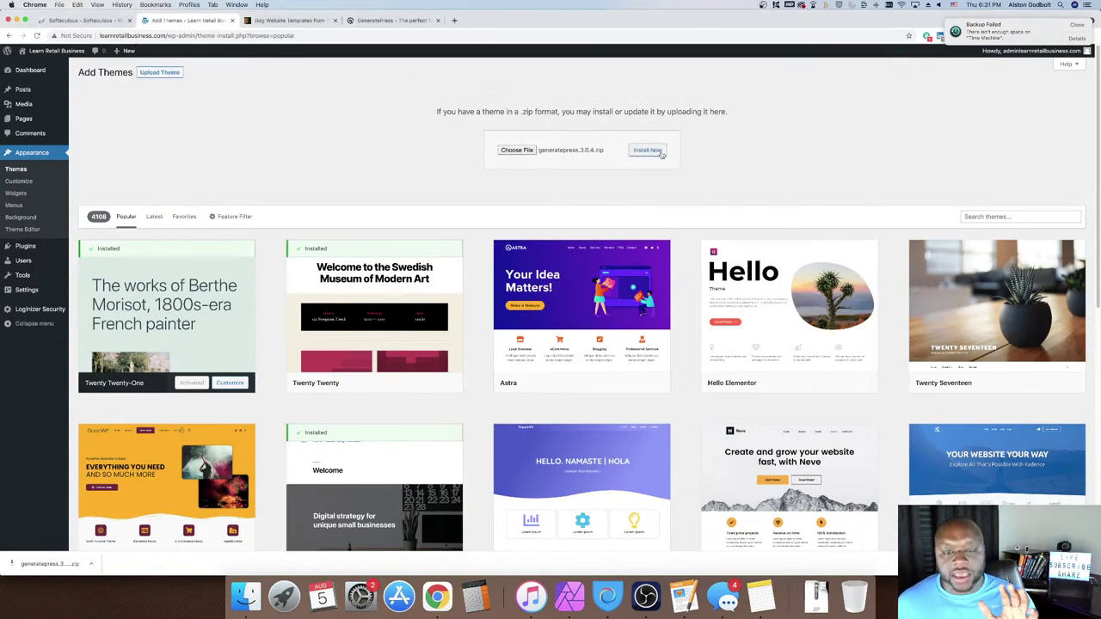
click(661, 152)
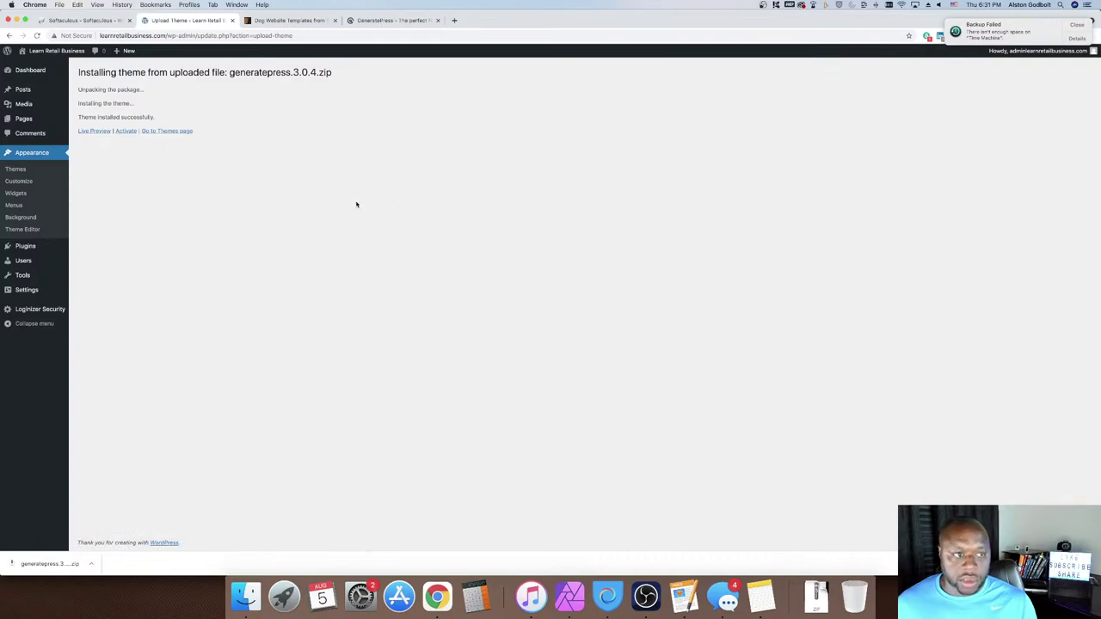
Open the live preview of GeneratePress and load learnretailbusiness.com in a new browser tab for comparison
click(94, 131)
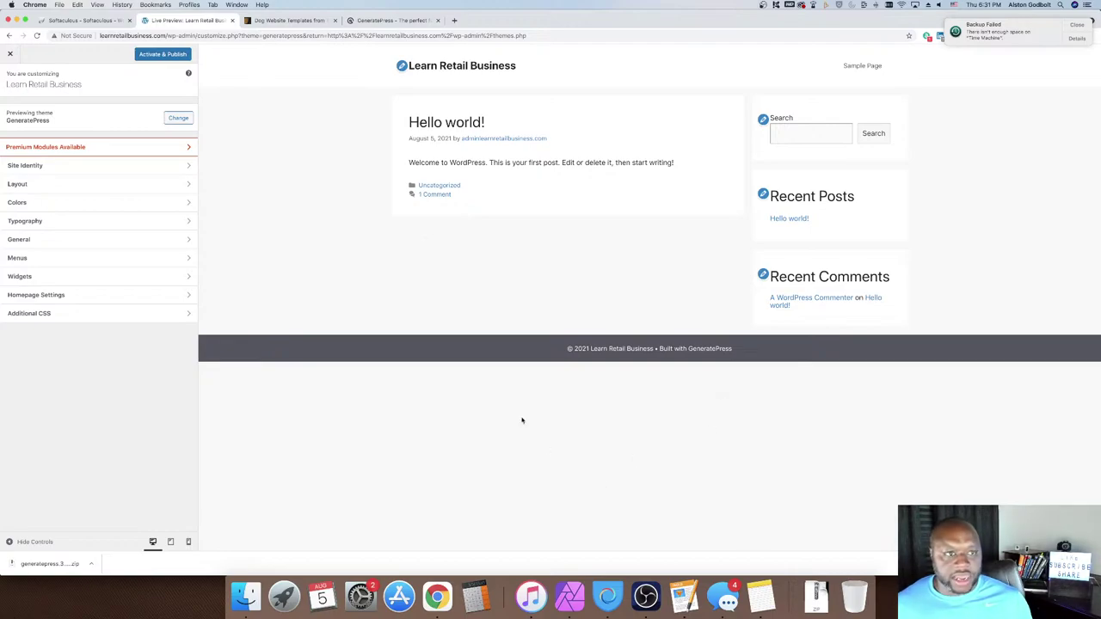
click(454, 20)
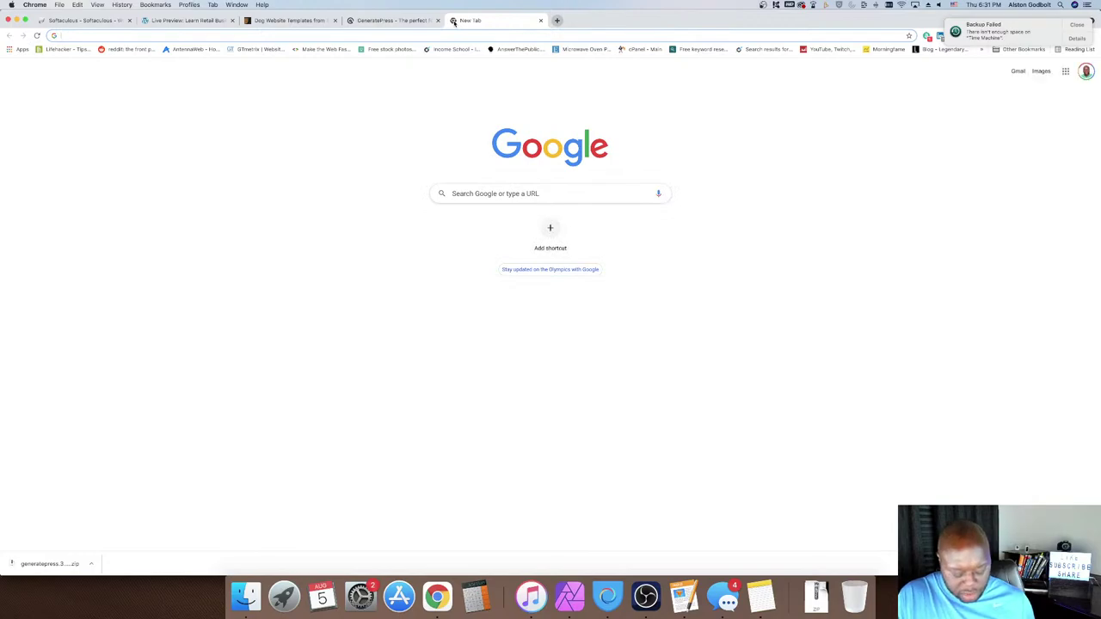
text(learn)
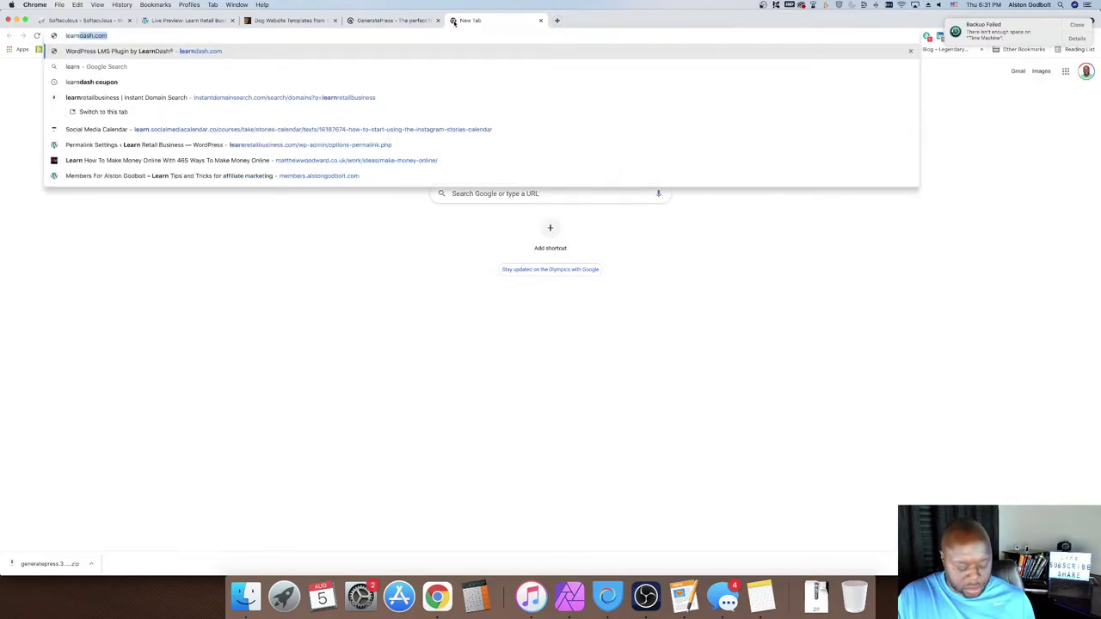
text(retailbus)
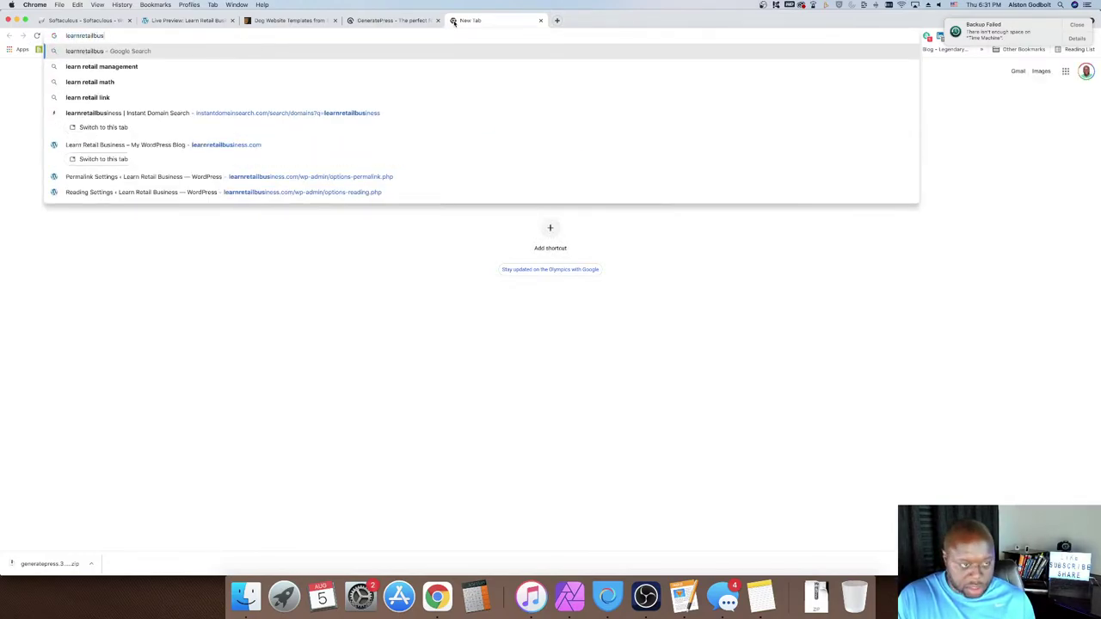
text(iness.c)
key(Return)
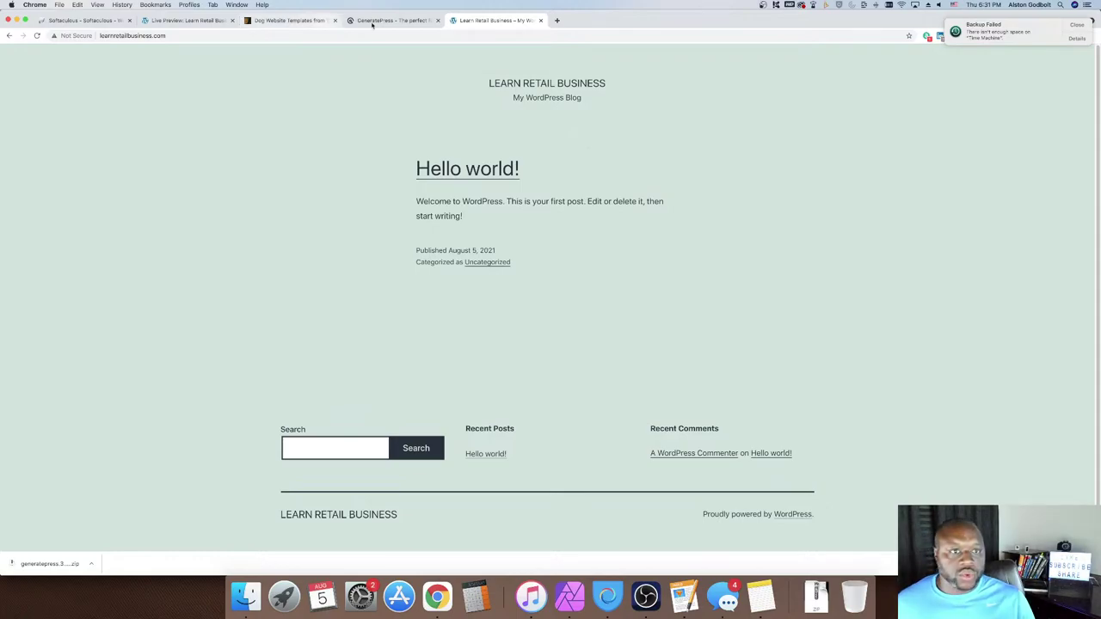
Activate and publish GeneratePress from its live preview, and reload the live site to check its design
click(196, 25)
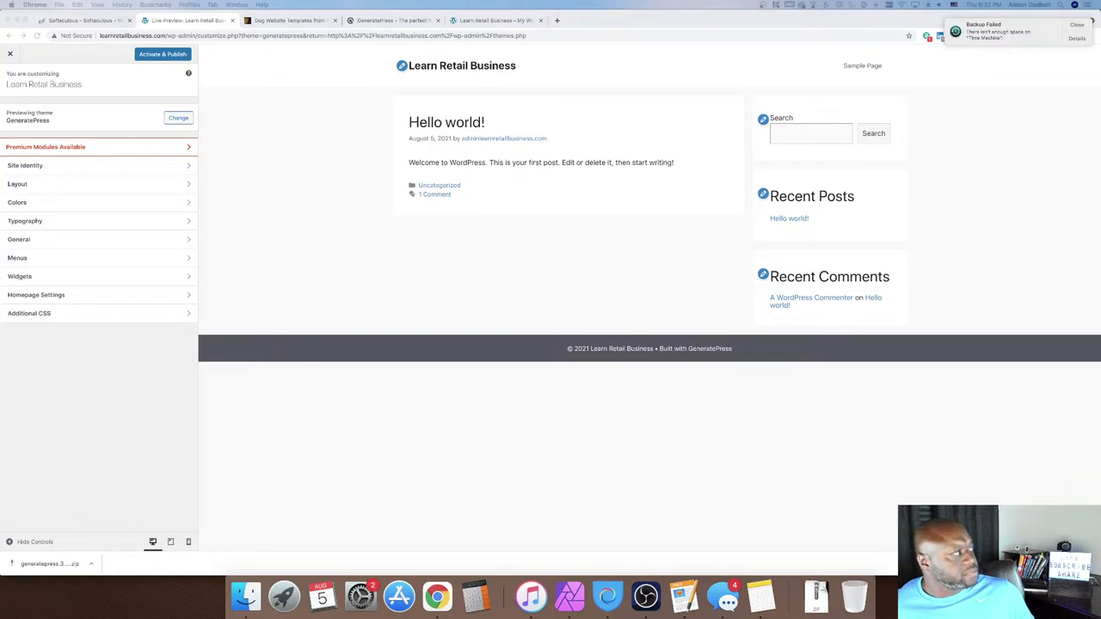
key(super+q)
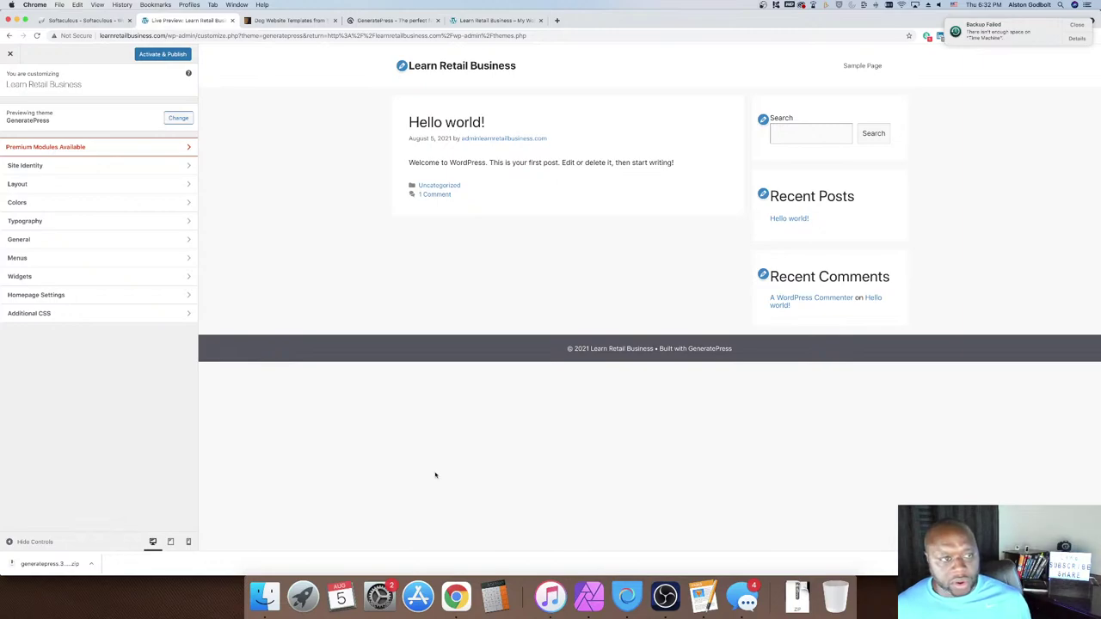
click(174, 56)
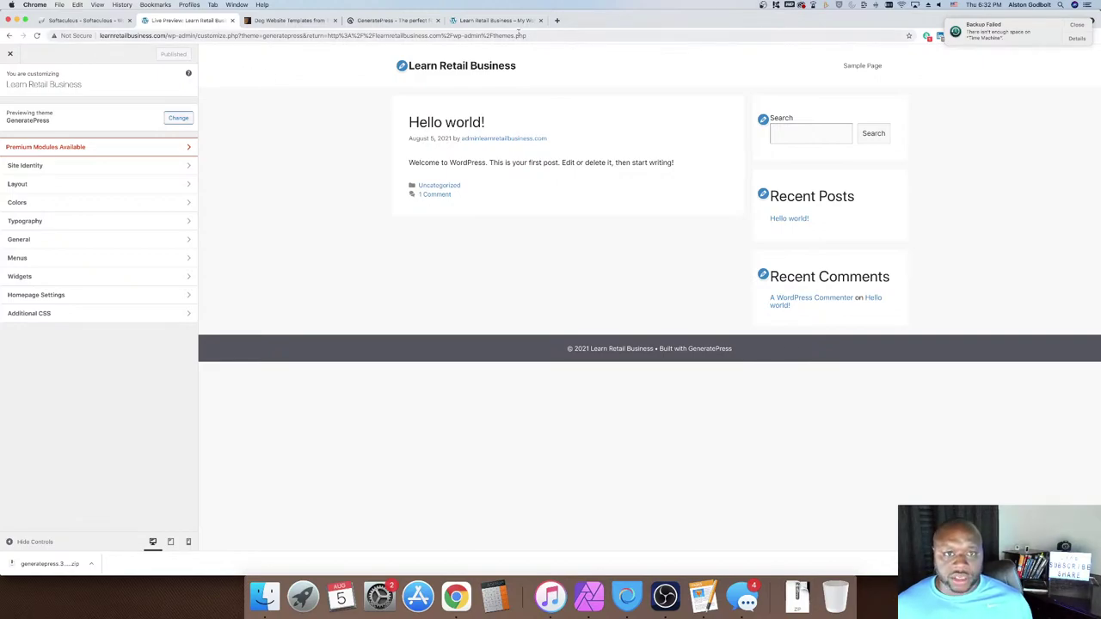
click(500, 20)
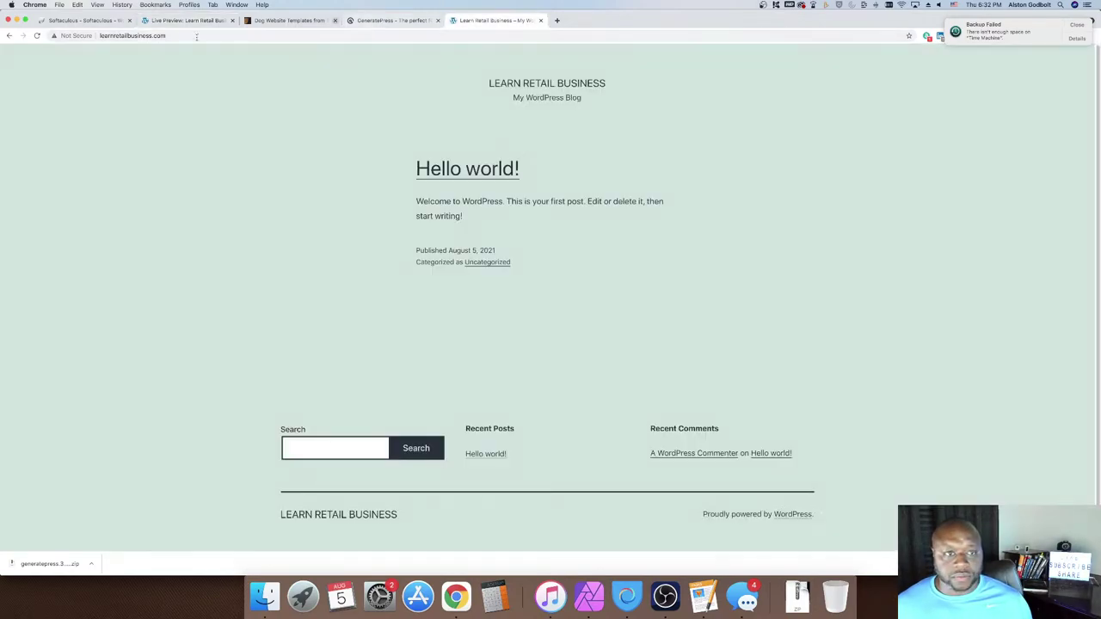
click(38, 35)
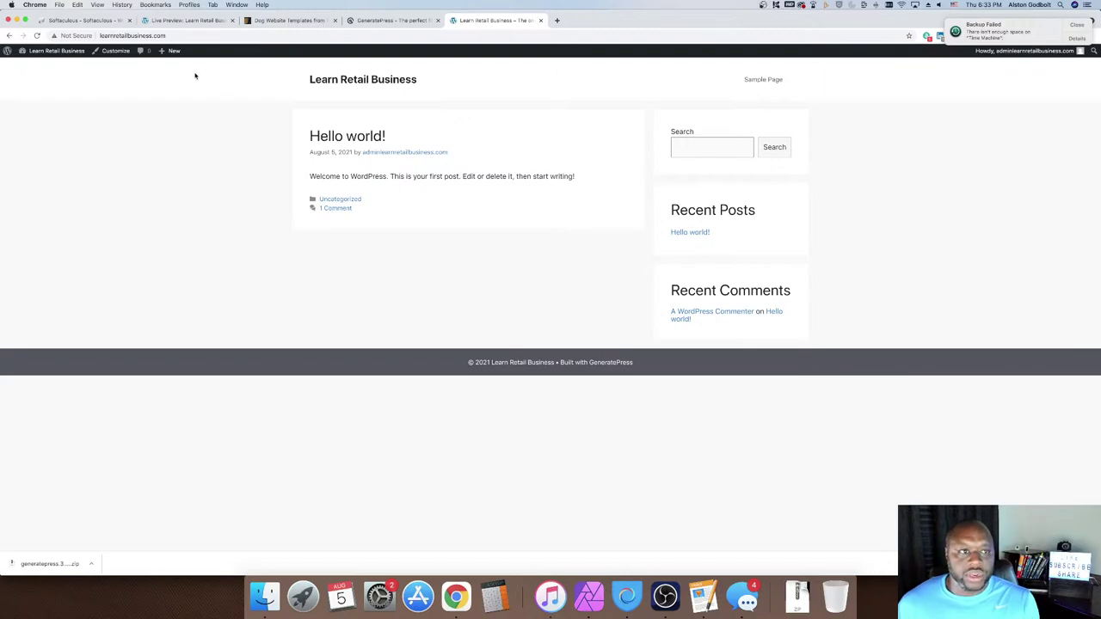
Close the theme customizer and open the GeneratePress options page in the WordPress dashboard
click(179, 24)
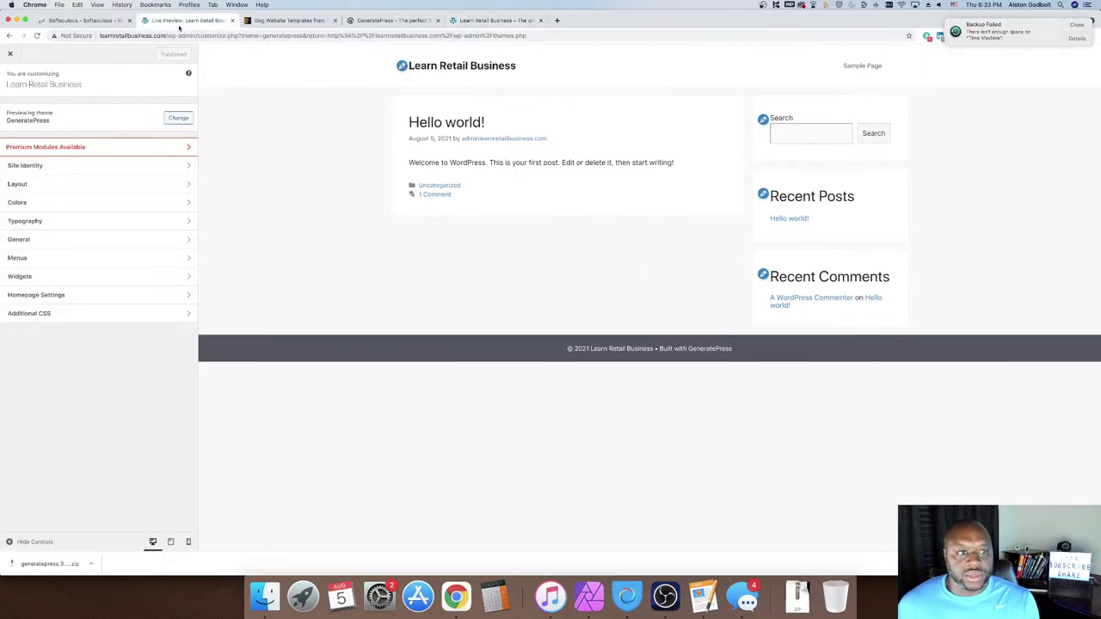
click(10, 53)
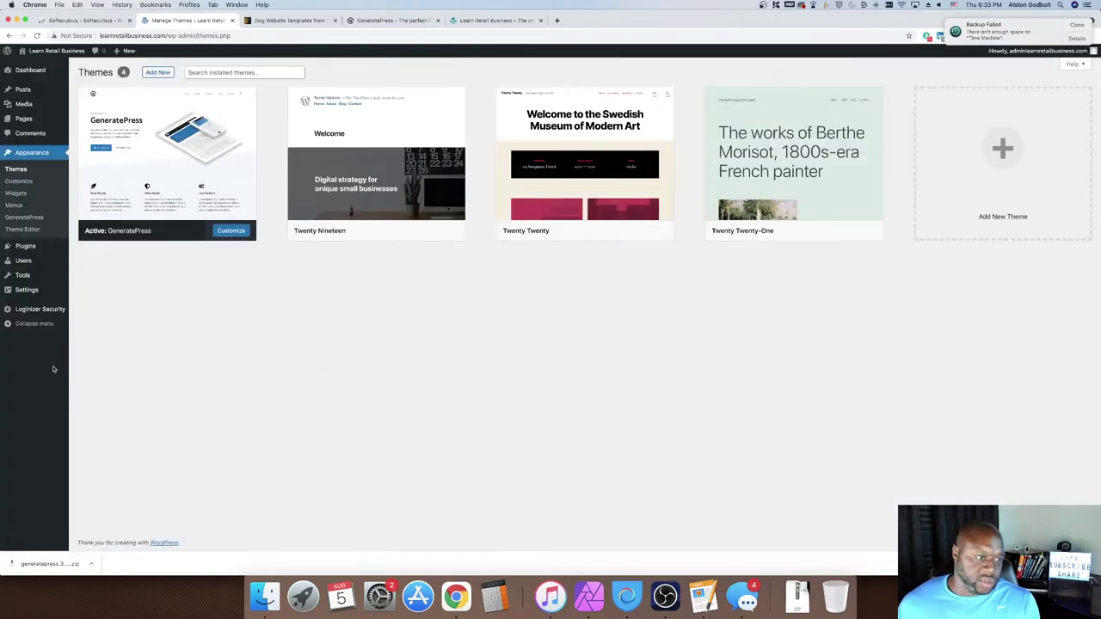
click(28, 220)
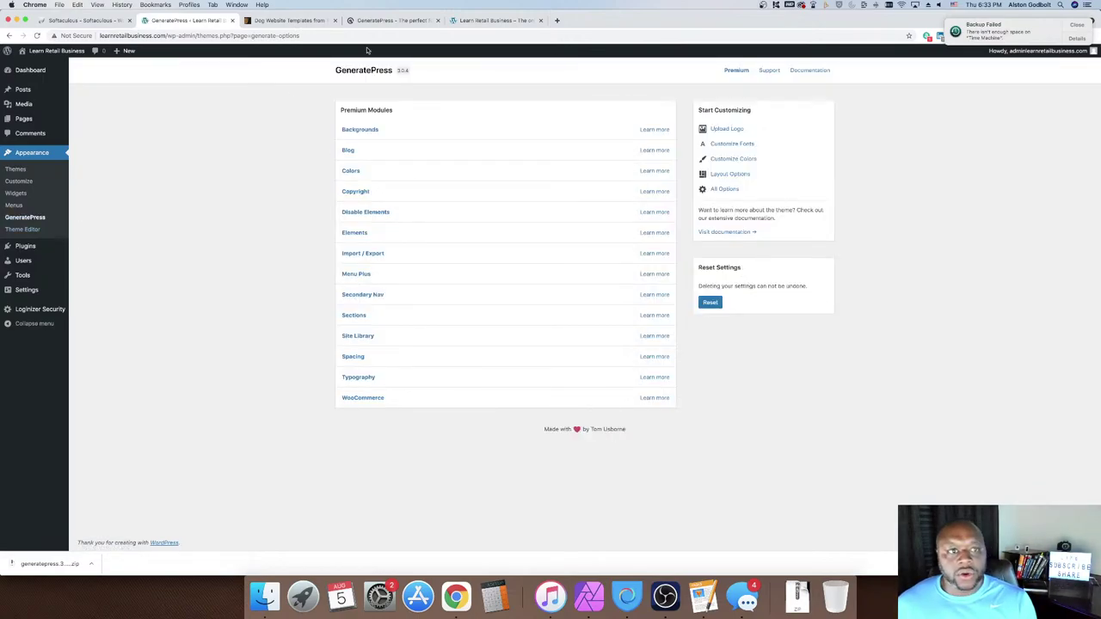
Compare the ThemeForest dog theme results with the live Learn Retail Business site
click(307, 21)
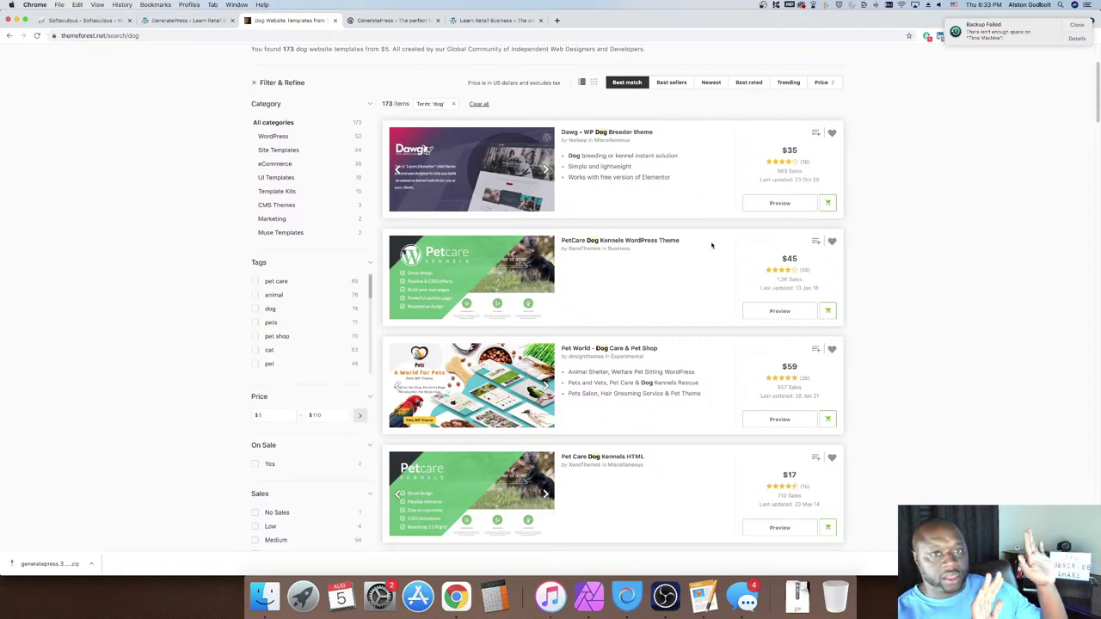
click(502, 22)
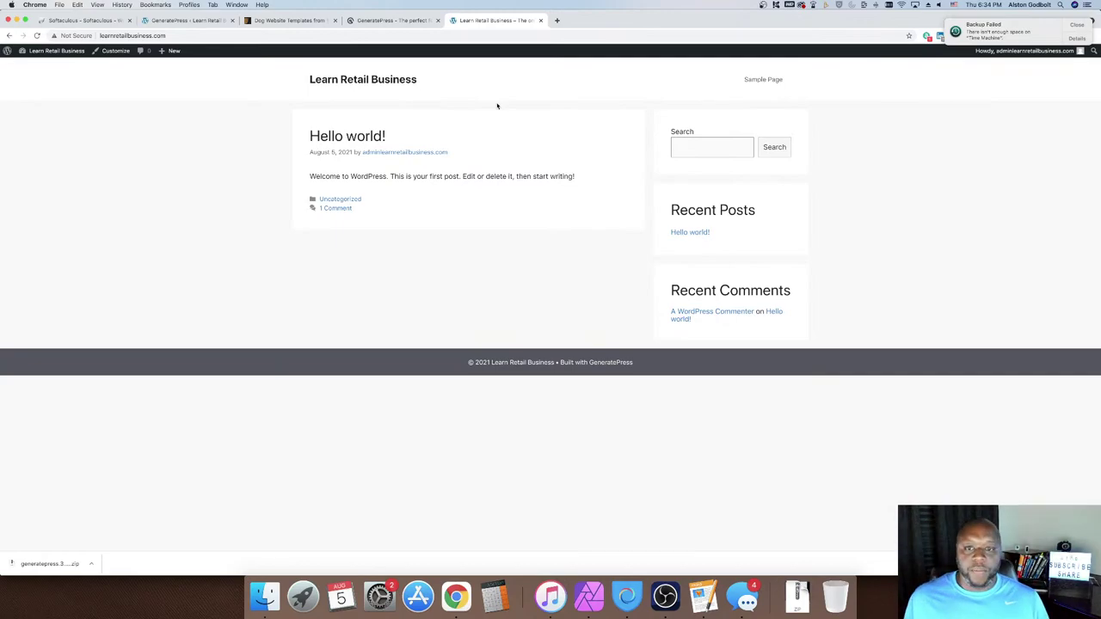
click(381, 22)
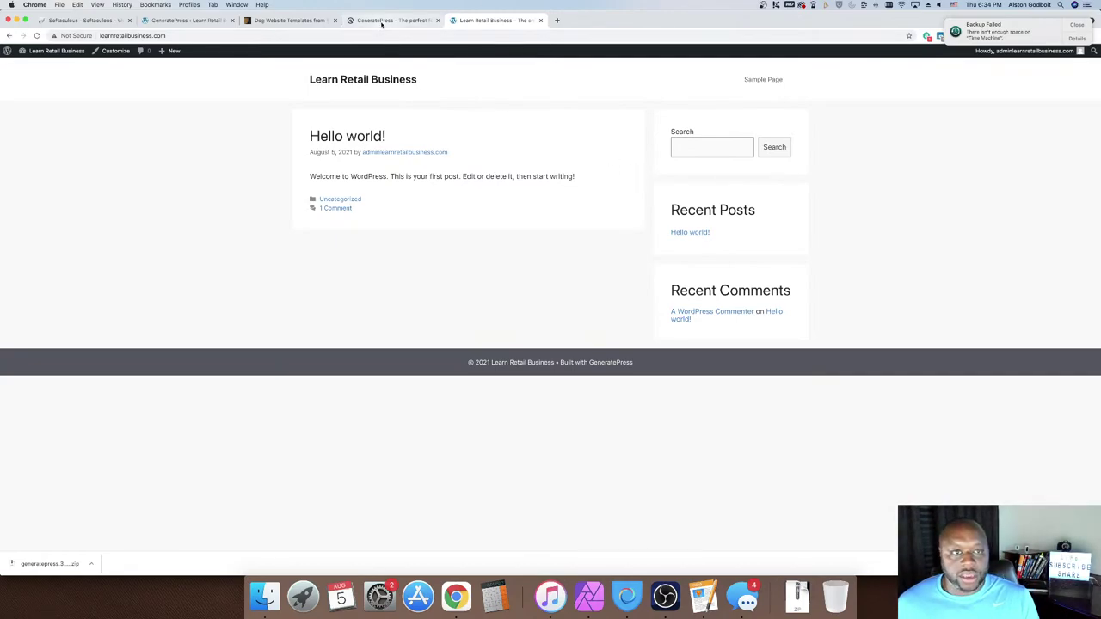
Open the Widgets page in the WordPress dashboard and dismiss the block widgets welcome guide
click(197, 21)
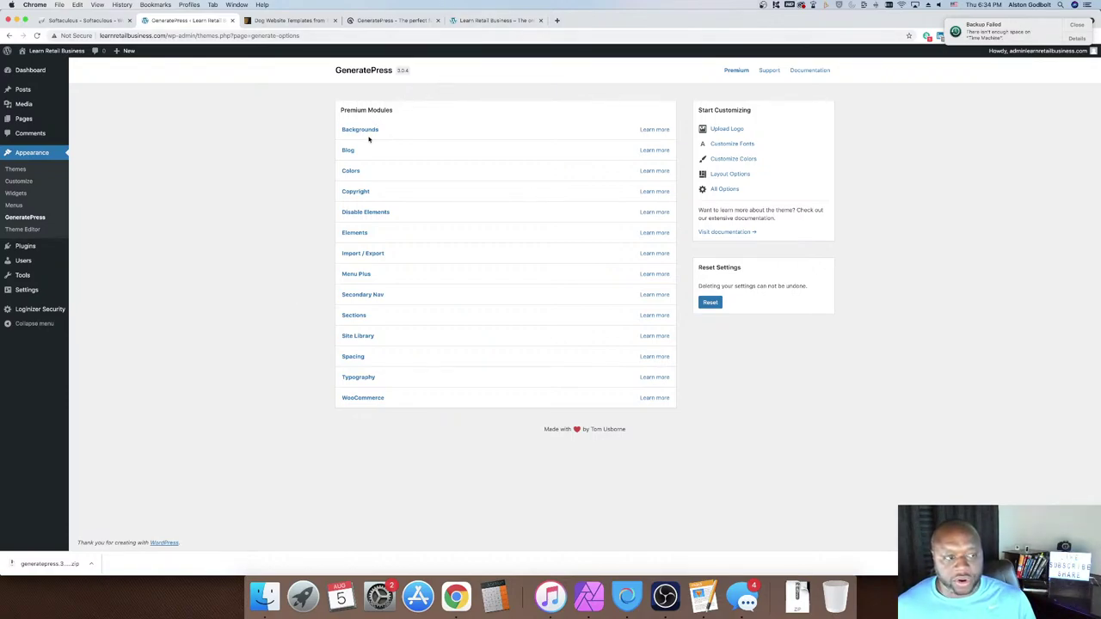
click(27, 182)
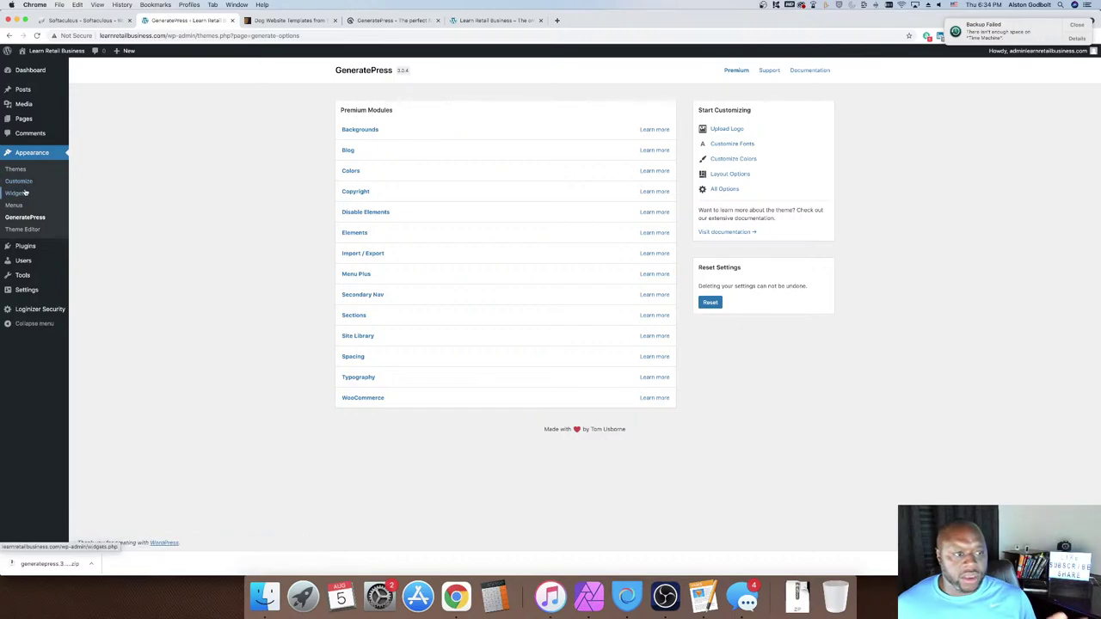
click(25, 193)
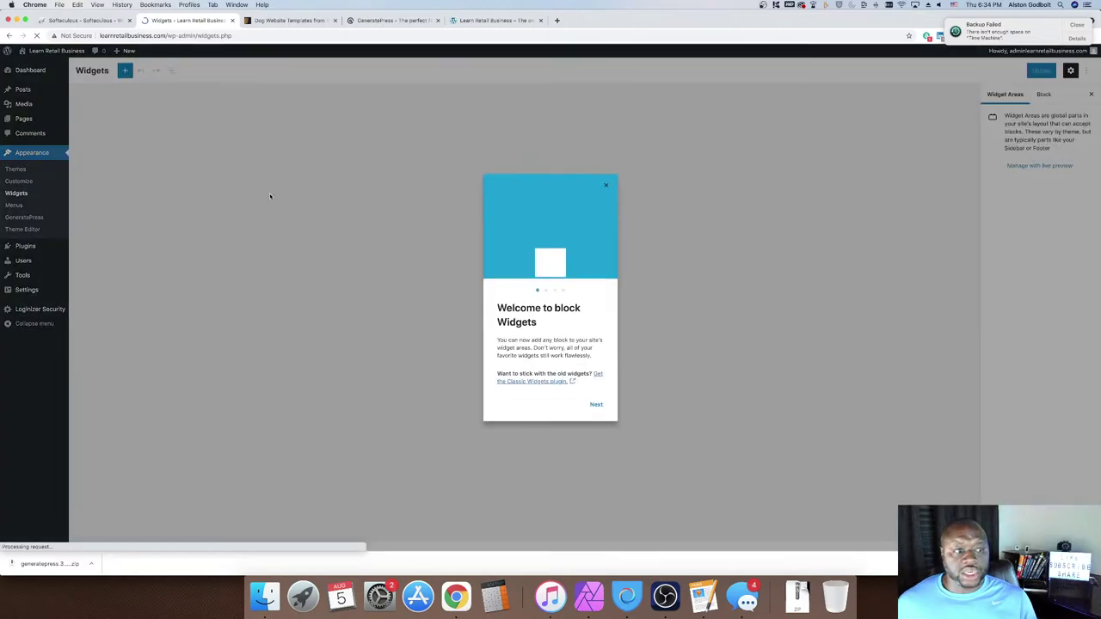
click(605, 184)
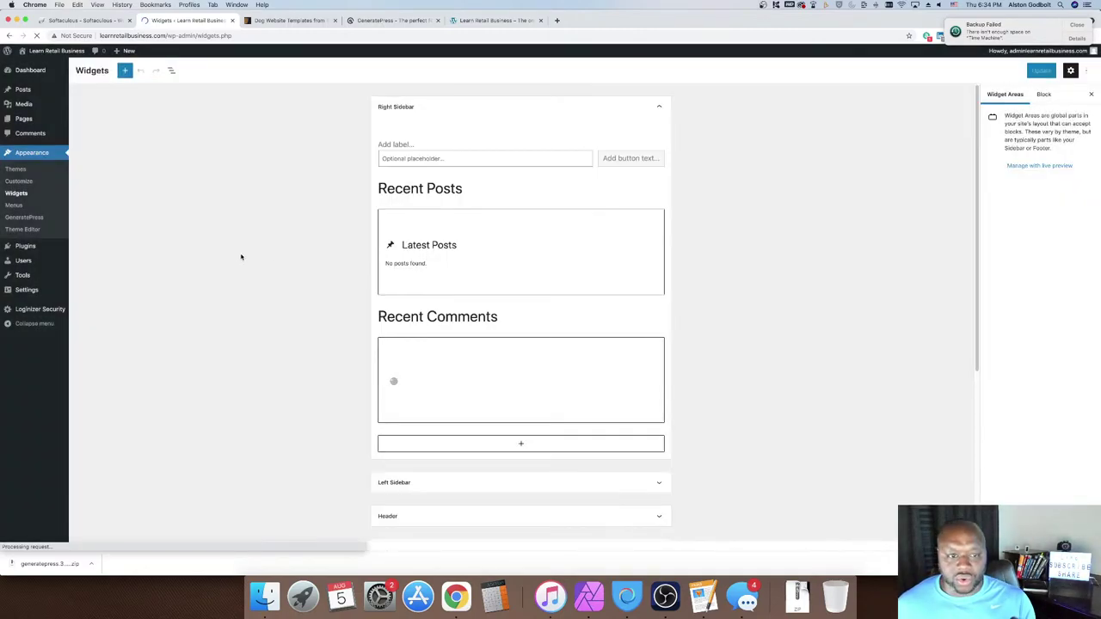
Check the live site's sidebar, remove the Search block from the Right Sidebar widget area and save the update
click(513, 21)
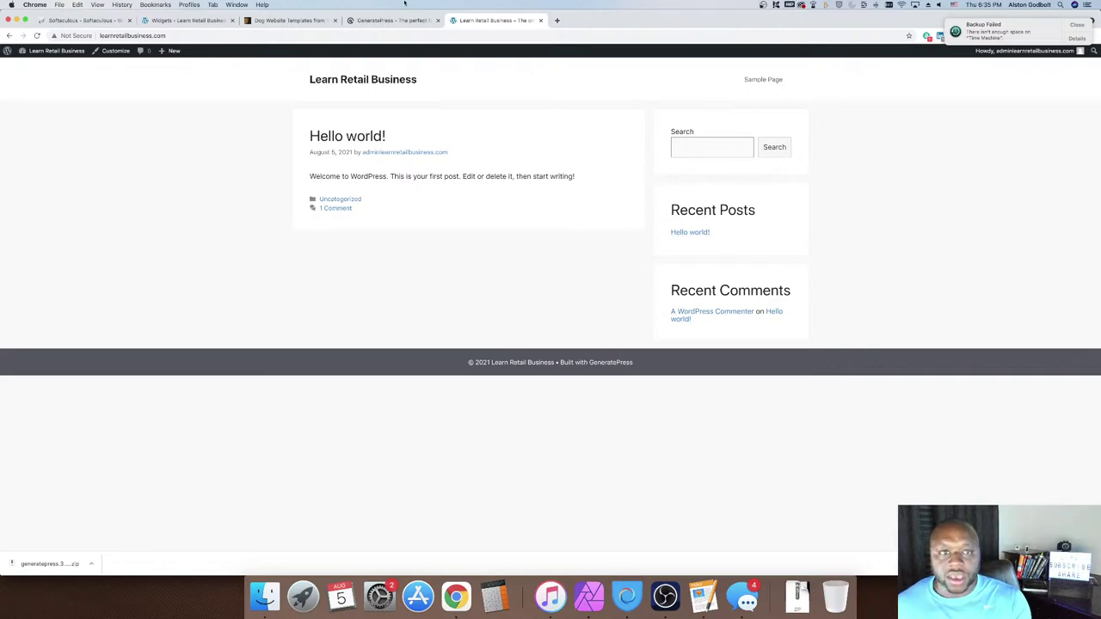
click(183, 19)
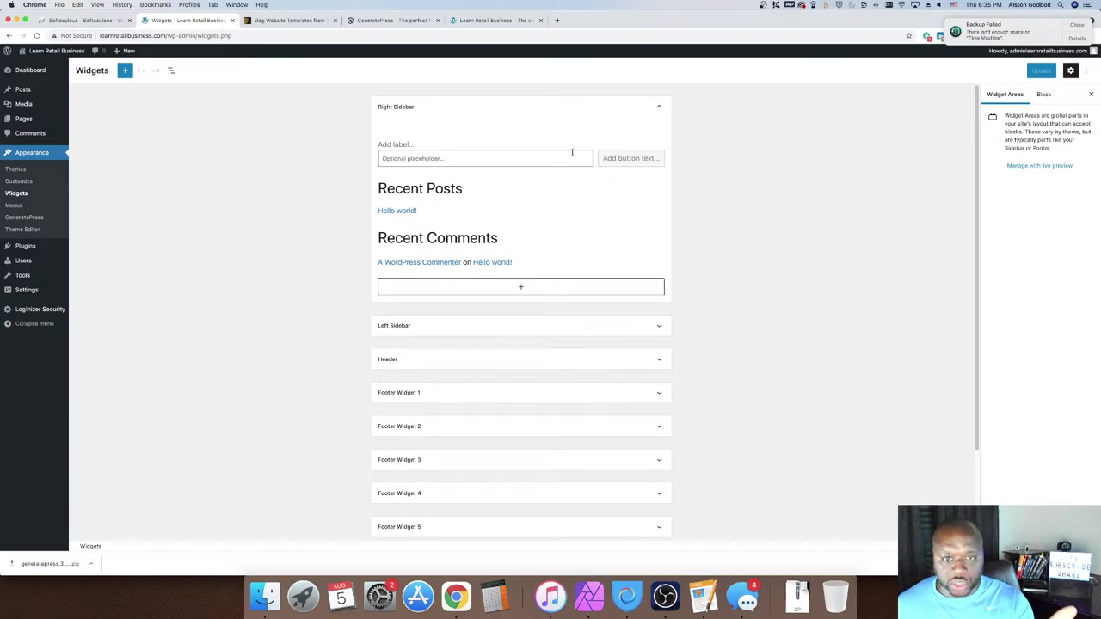
click(486, 157)
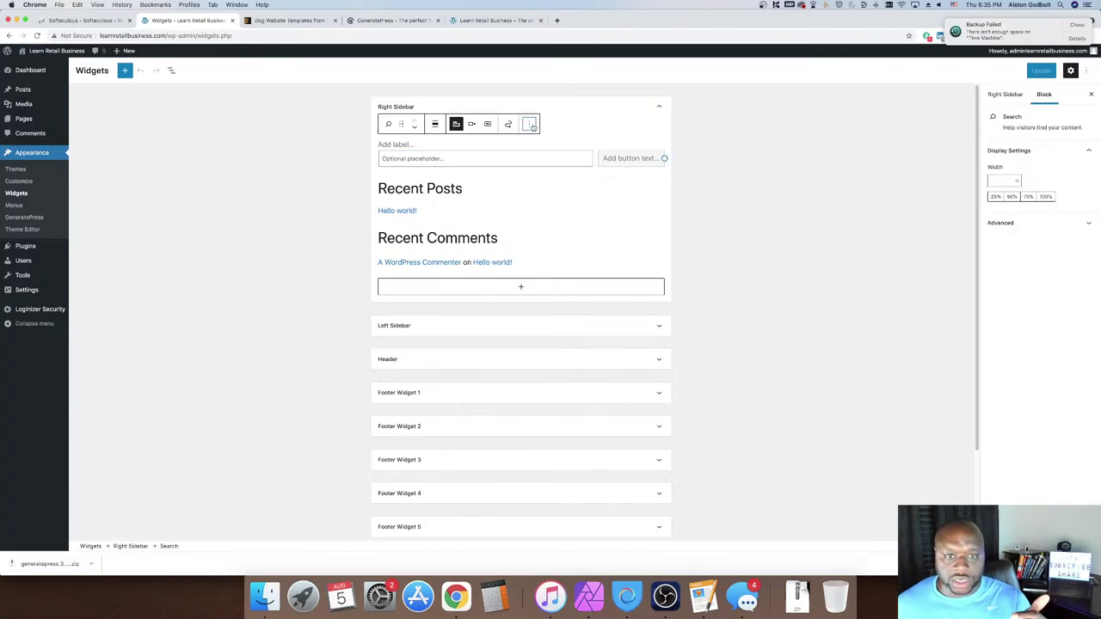
click(529, 124)
click(538, 266)
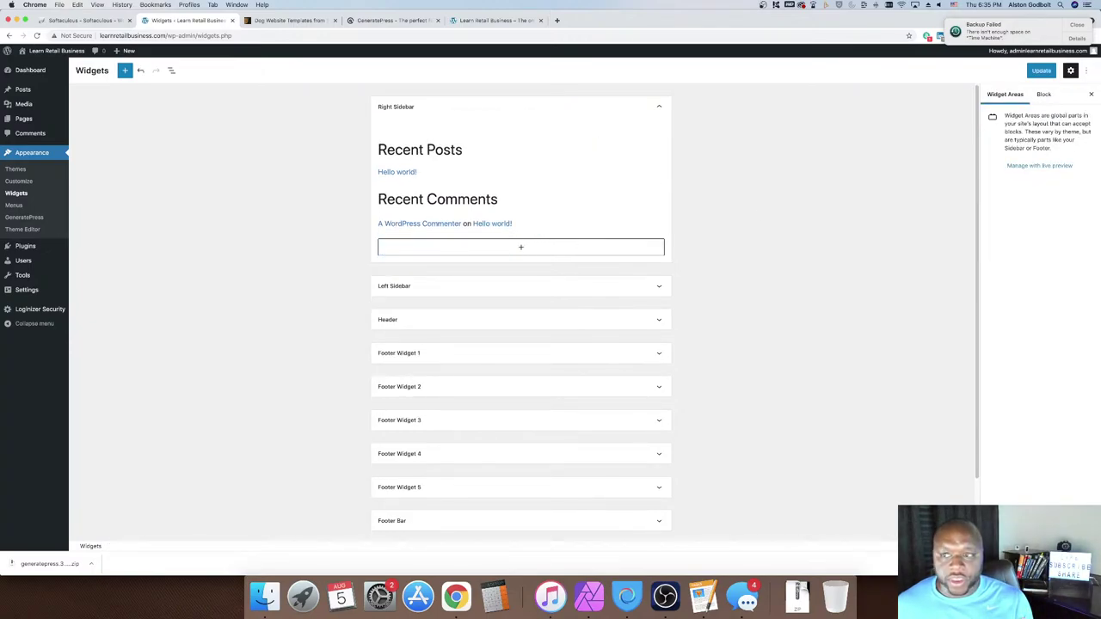
click(1041, 70)
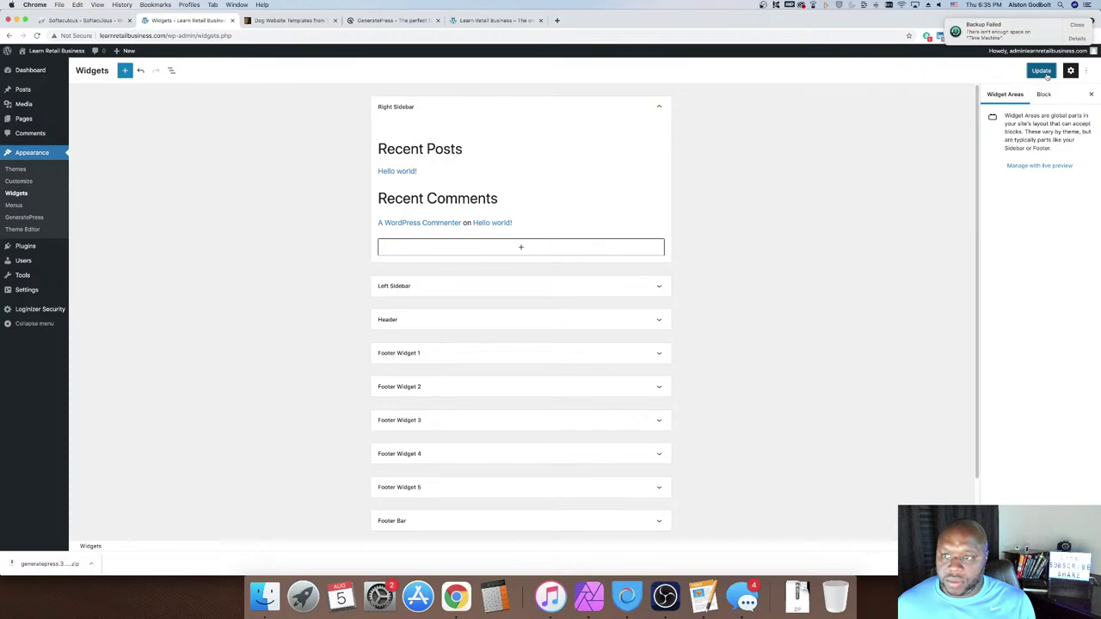
Reload the live Learn Retail Business site and check its sidebar after the widget update
click(498, 21)
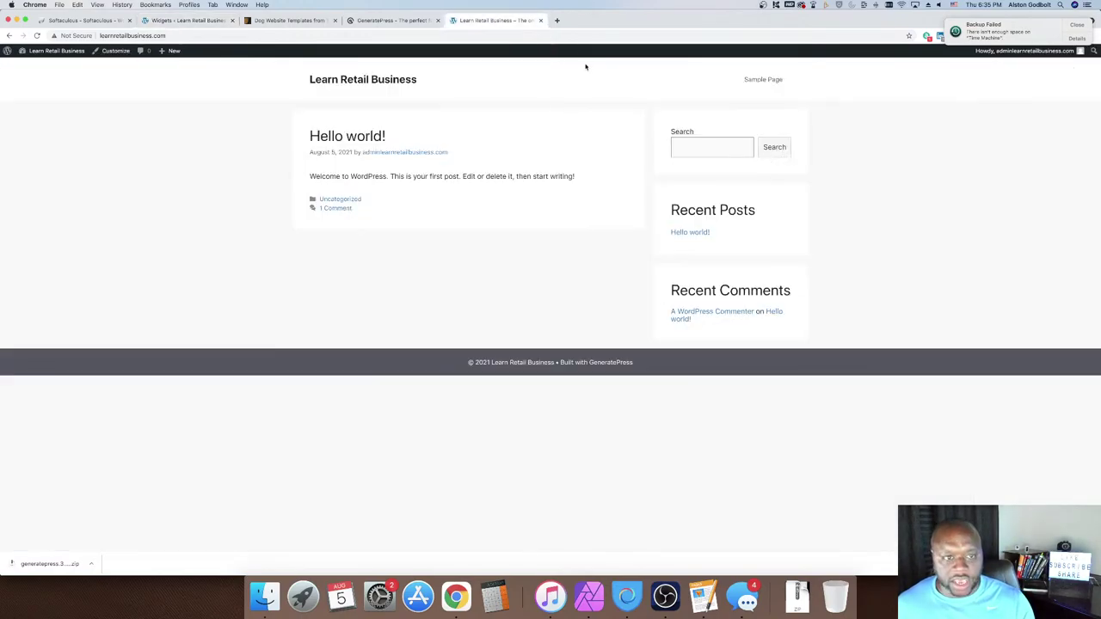
click(715, 150)
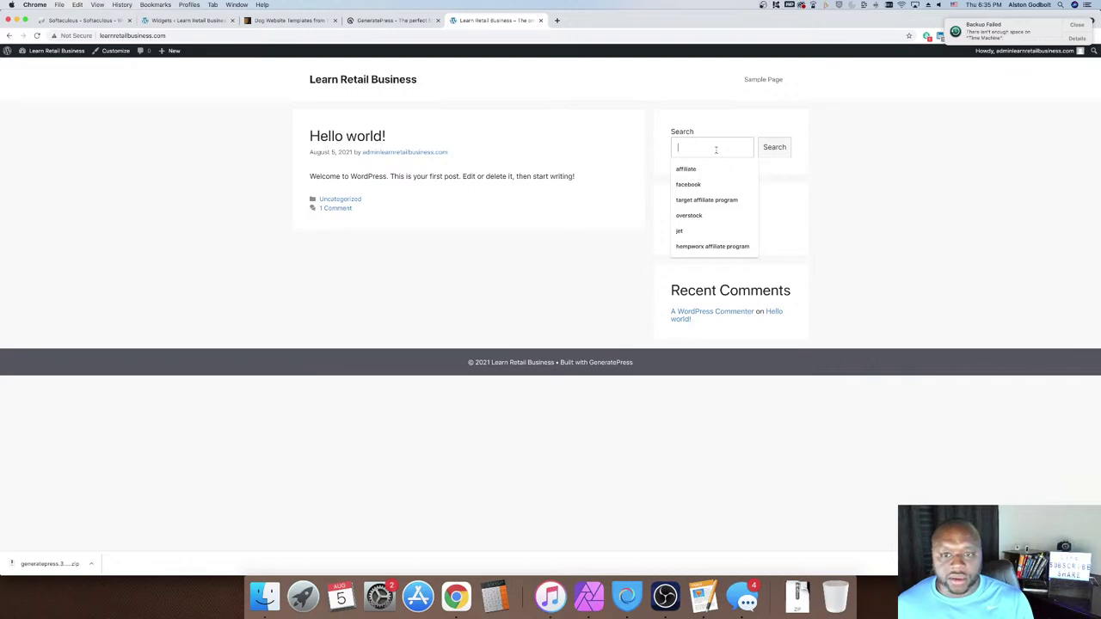
click(949, 204)
click(37, 35)
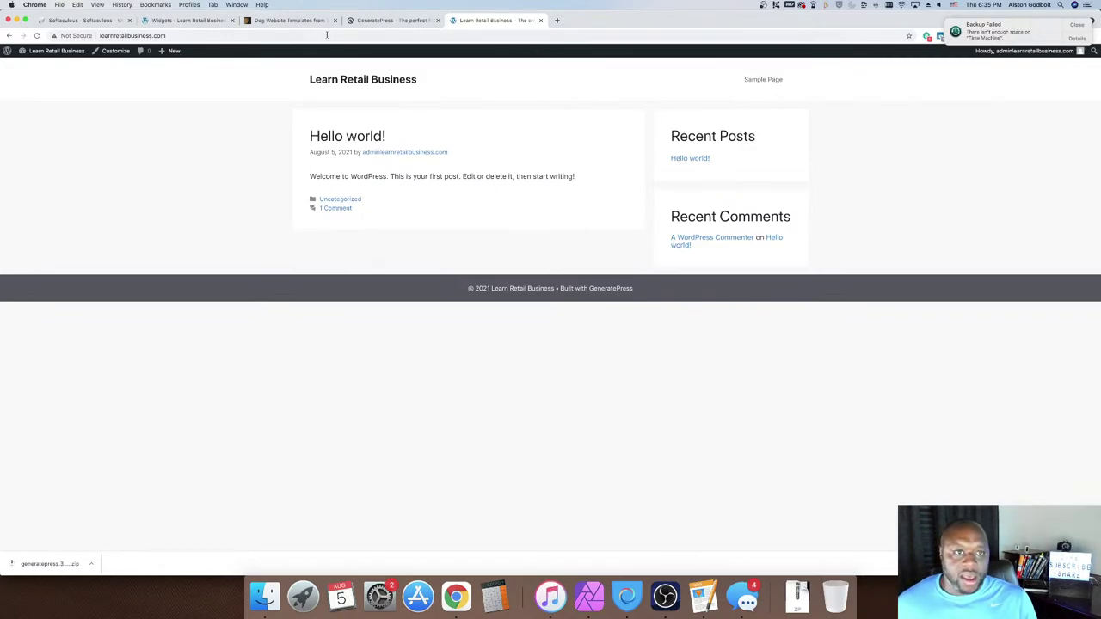
Open the Menus page in the WordPress dashboard and expand the Categories section of the available menu items
click(189, 20)
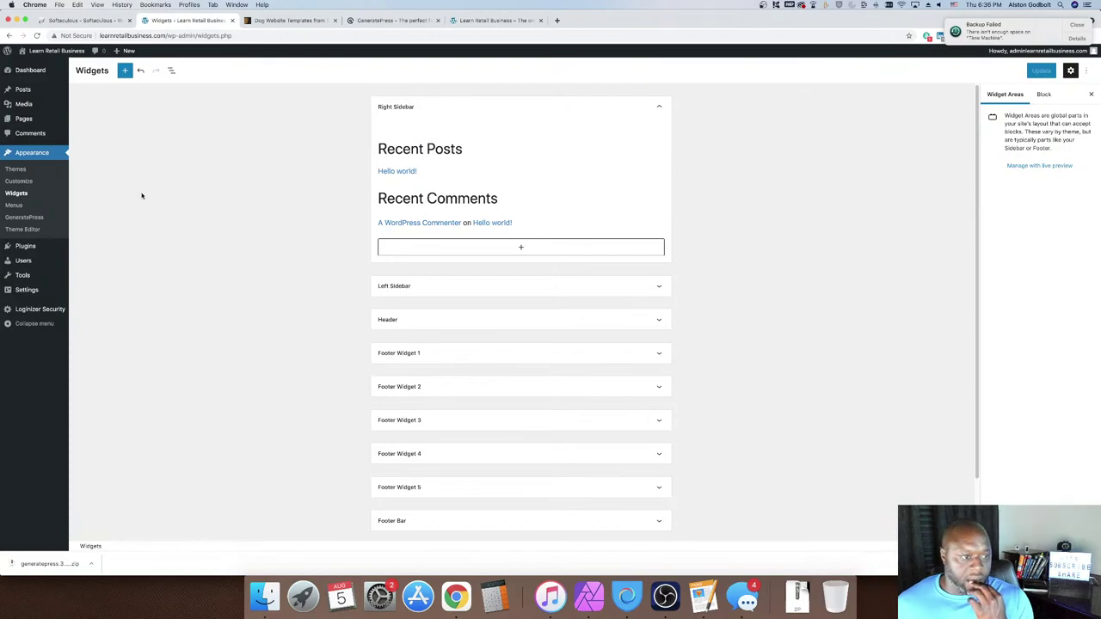
click(17, 207)
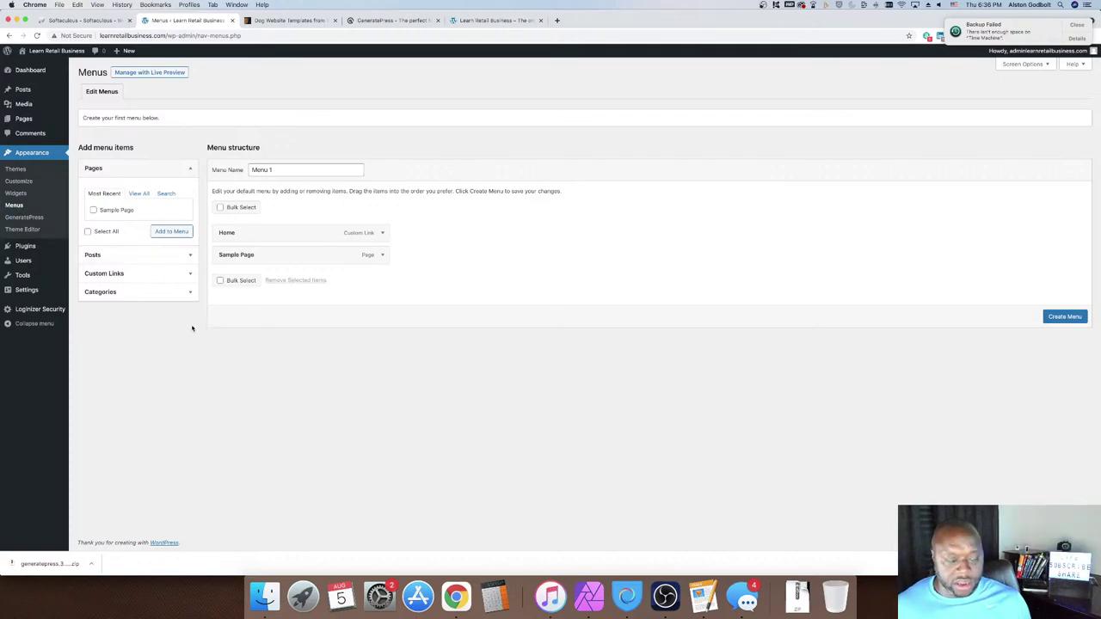
click(182, 295)
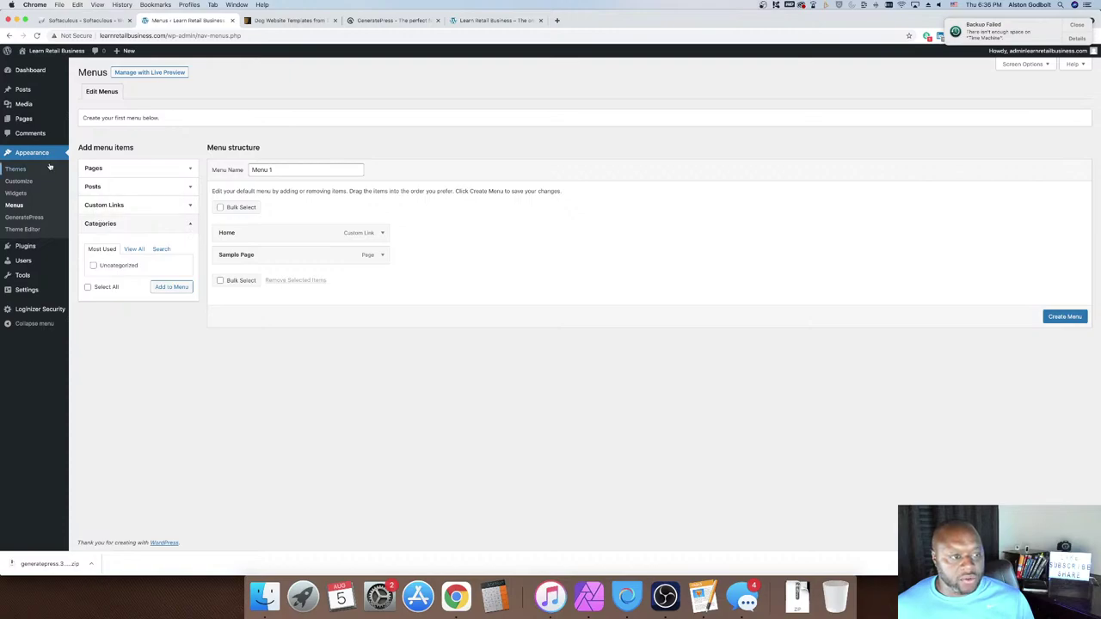
Delete the Akismet Anti-Spam and Hello Dolly plugins from the installed plugins and confirm both deletions
mouse_move(29, 246)
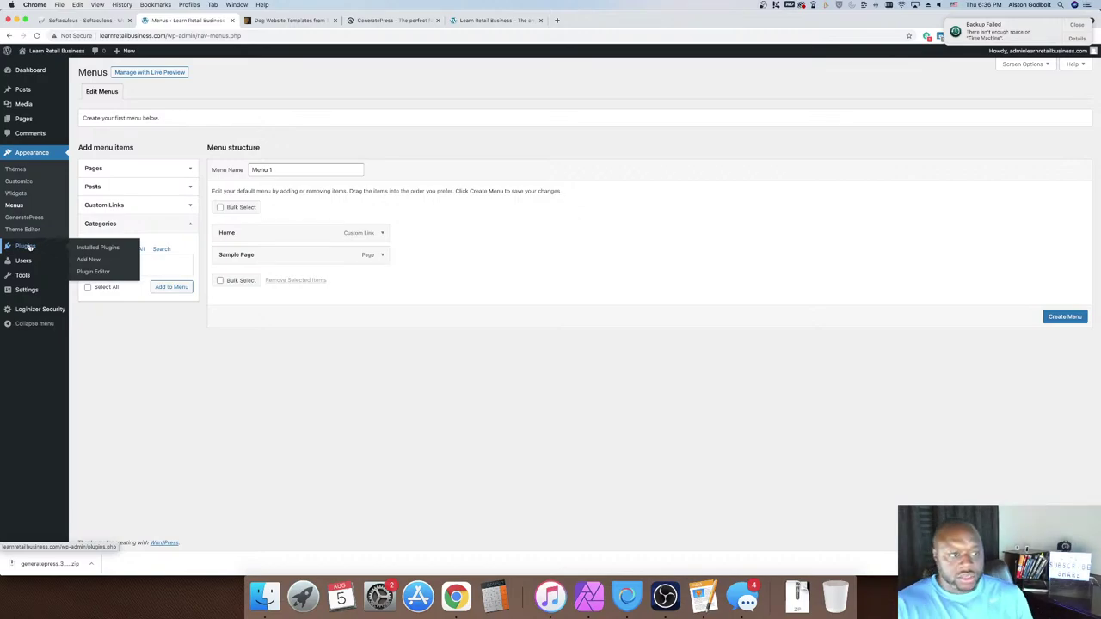
click(28, 247)
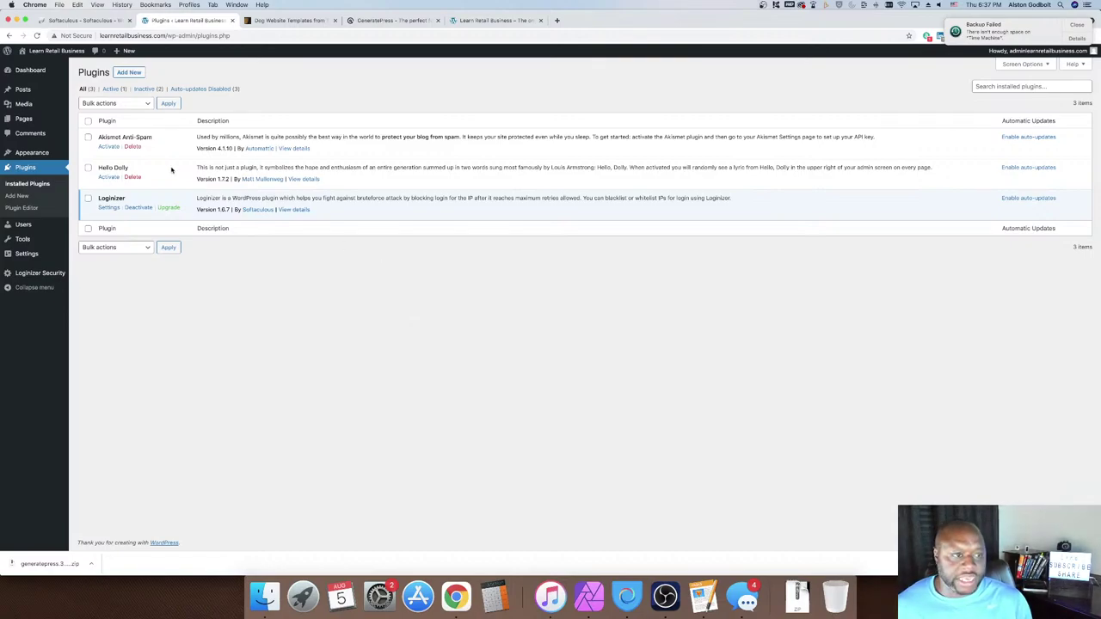
click(133, 148)
click(618, 85)
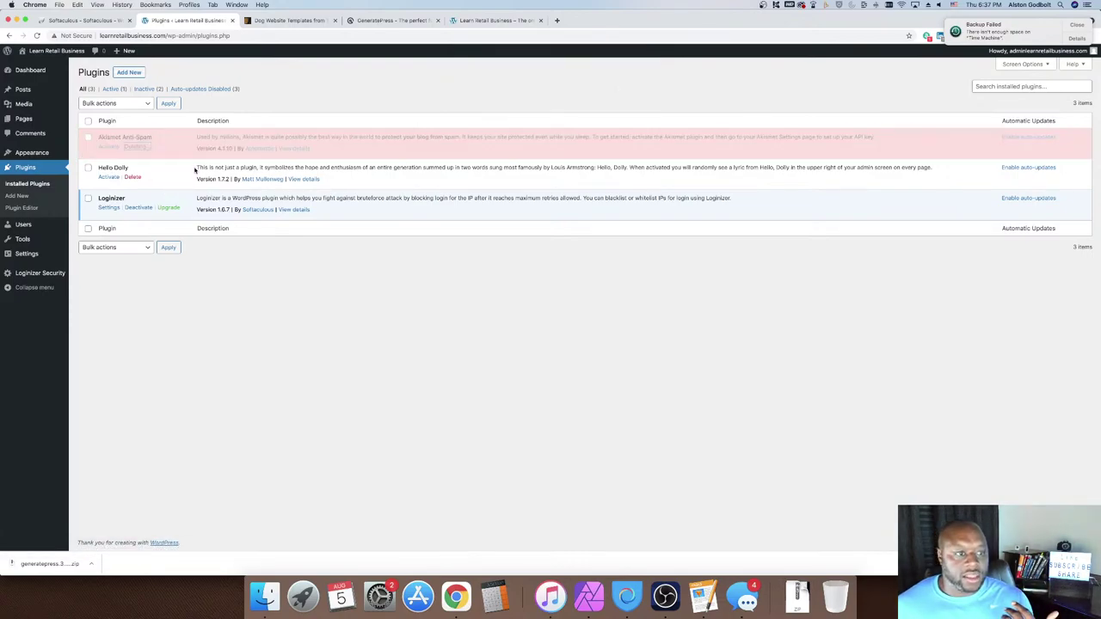
click(135, 163)
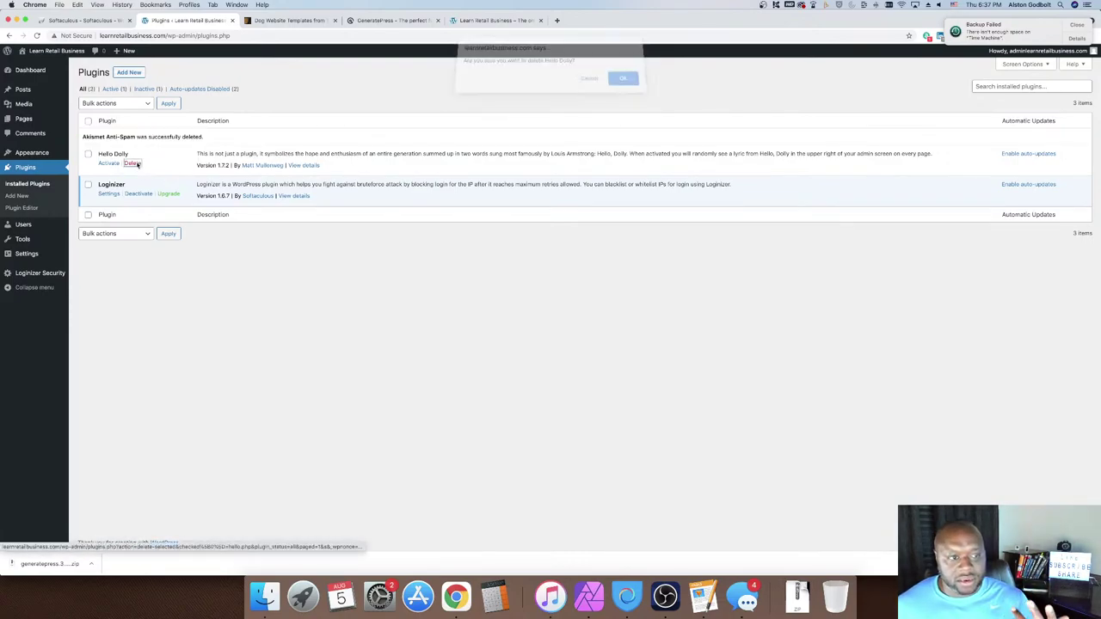
click(624, 81)
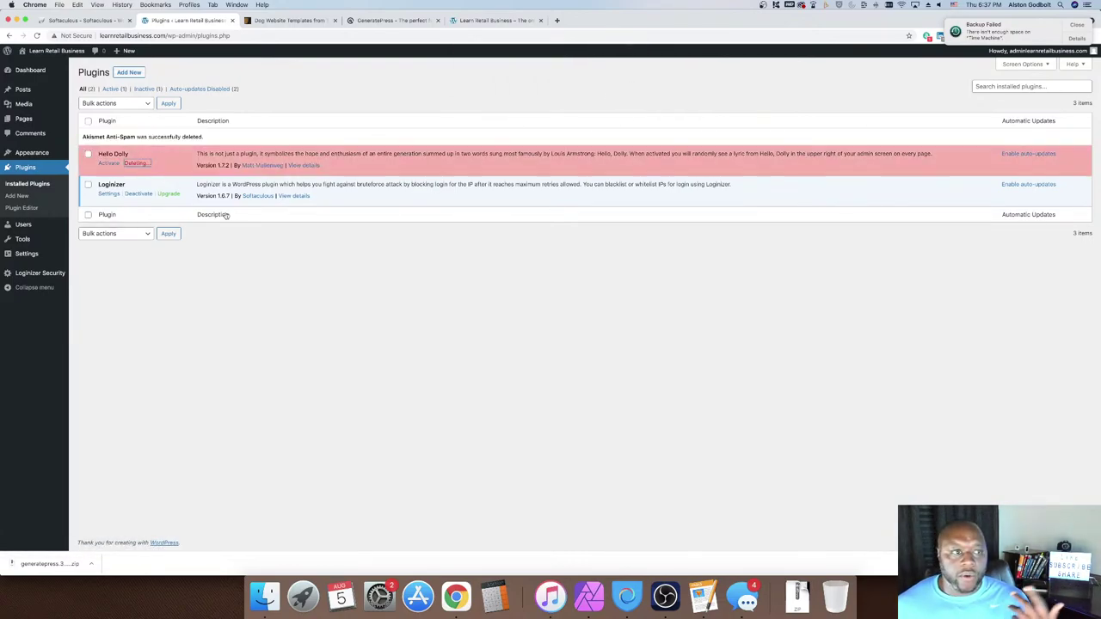
Open the Add Plugins page and search the plugin directory for "google kit"
click(129, 73)
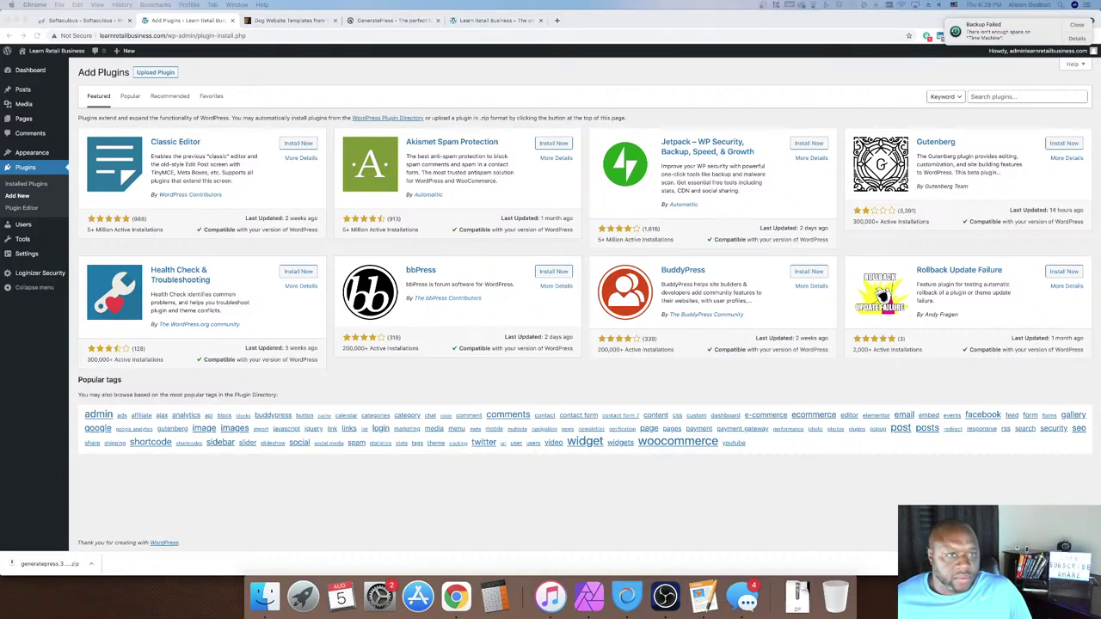
click(494, 19)
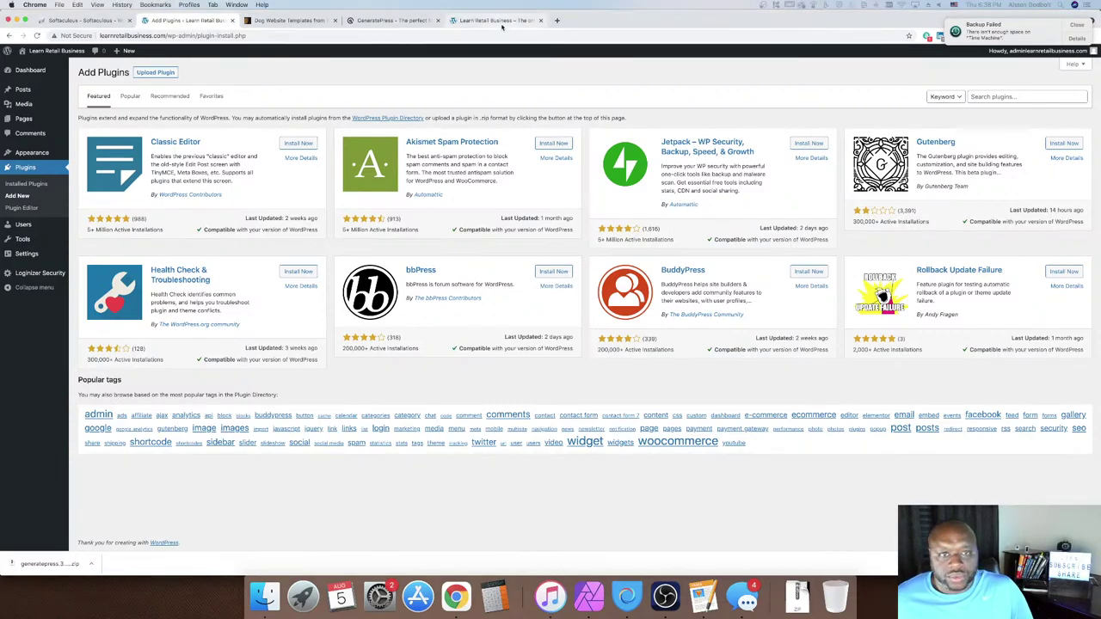
click(179, 34)
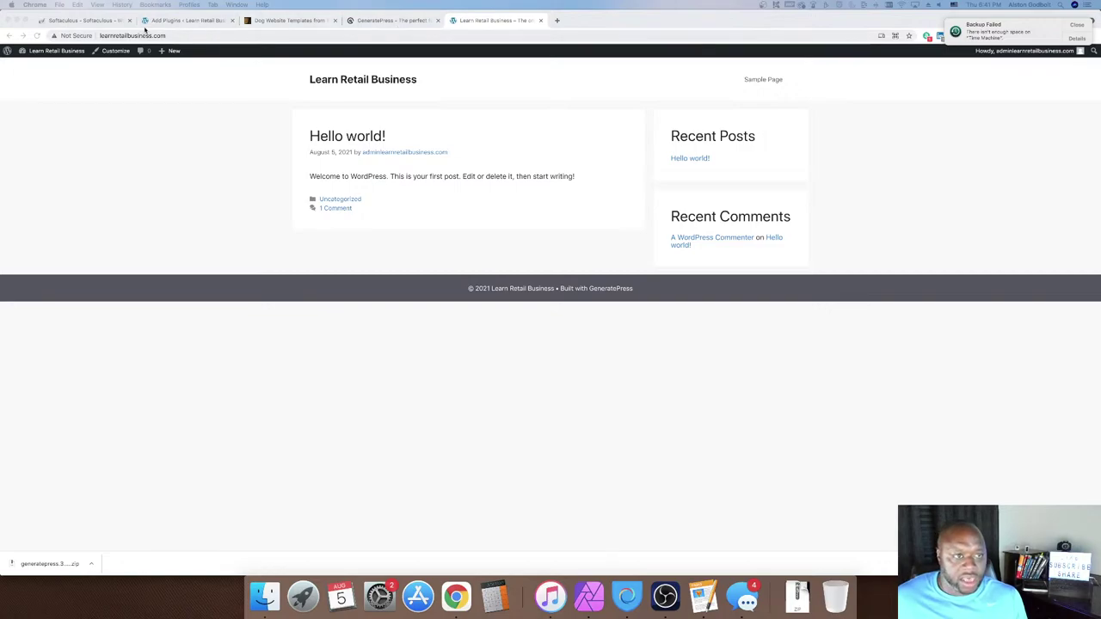
click(171, 20)
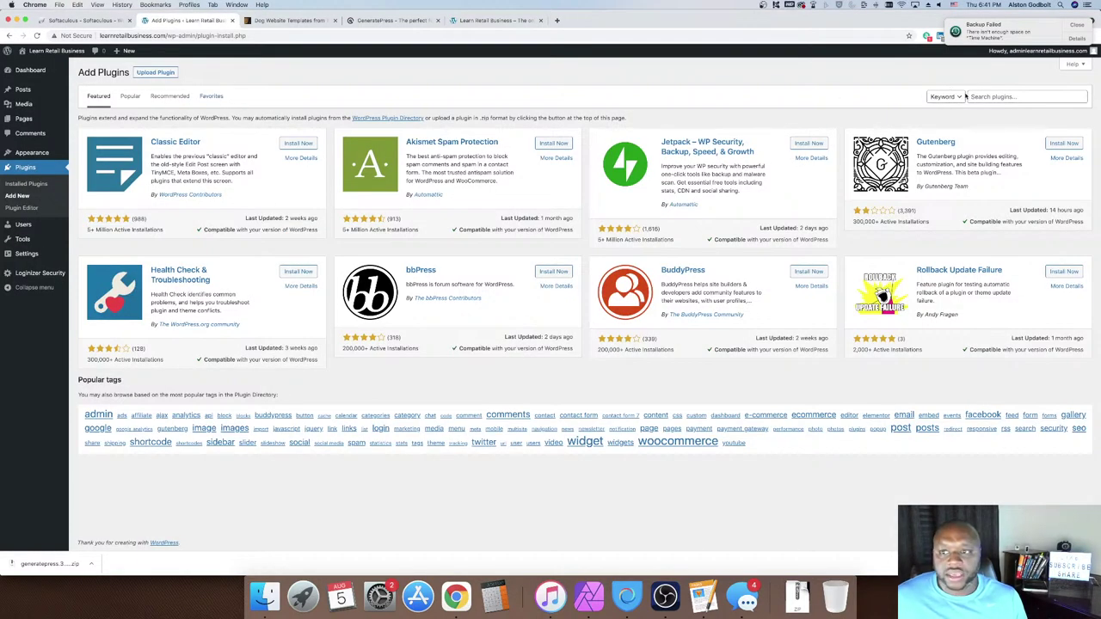
click(1011, 97)
text(go)
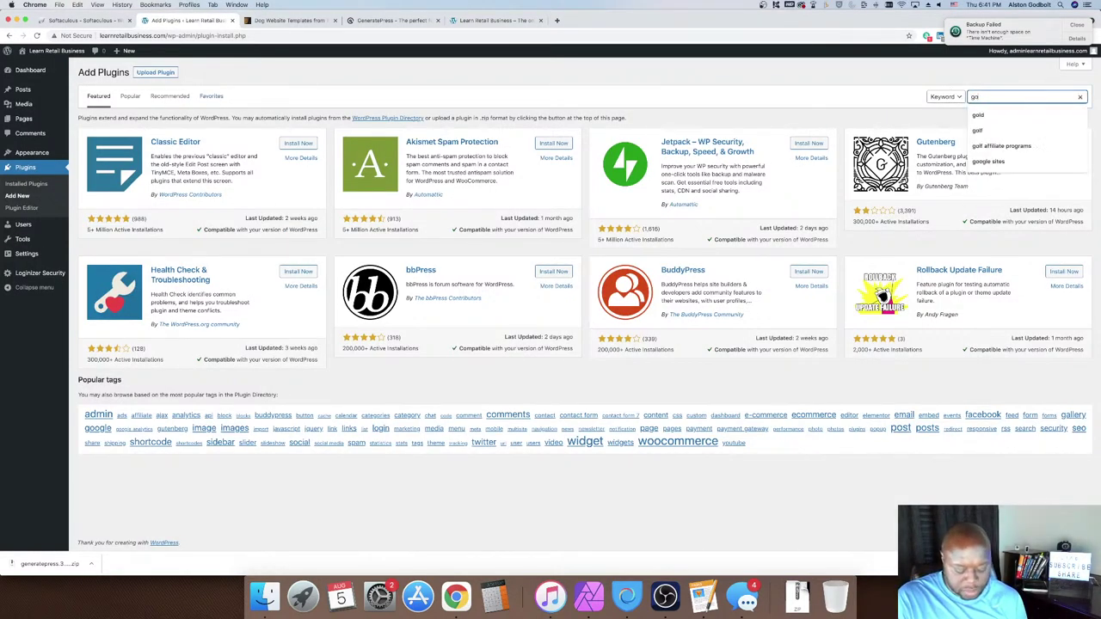
text(ogle k)
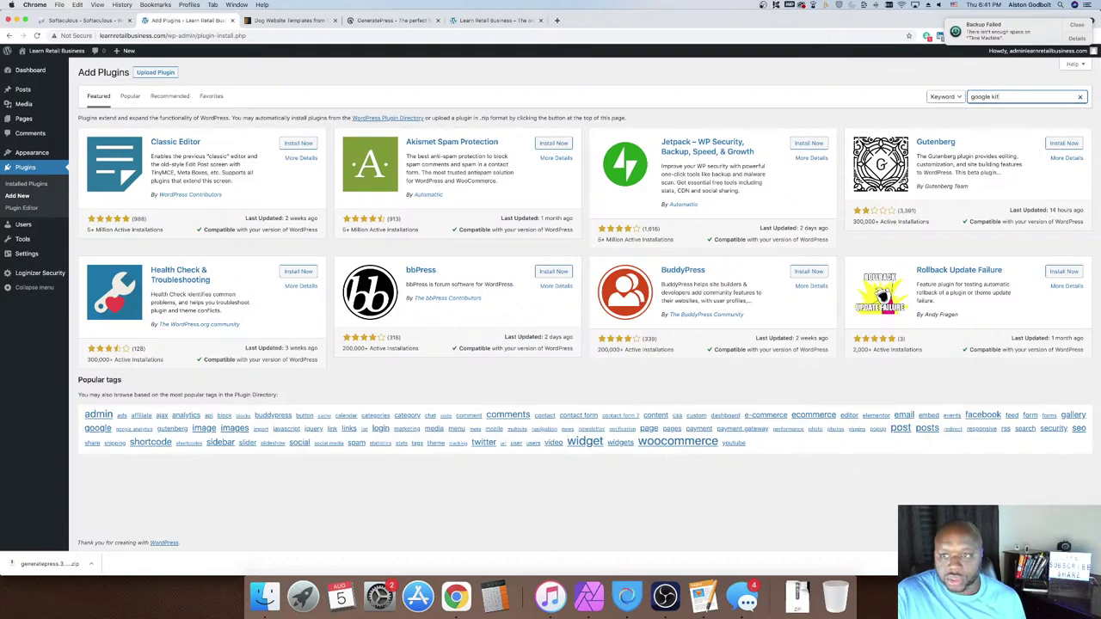
text(it)
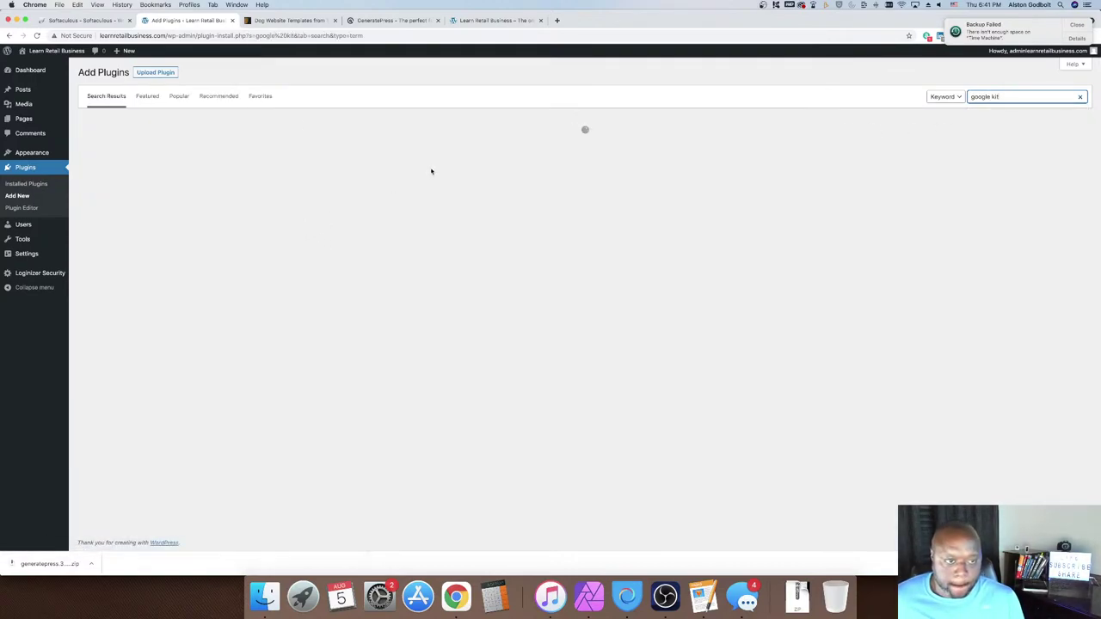